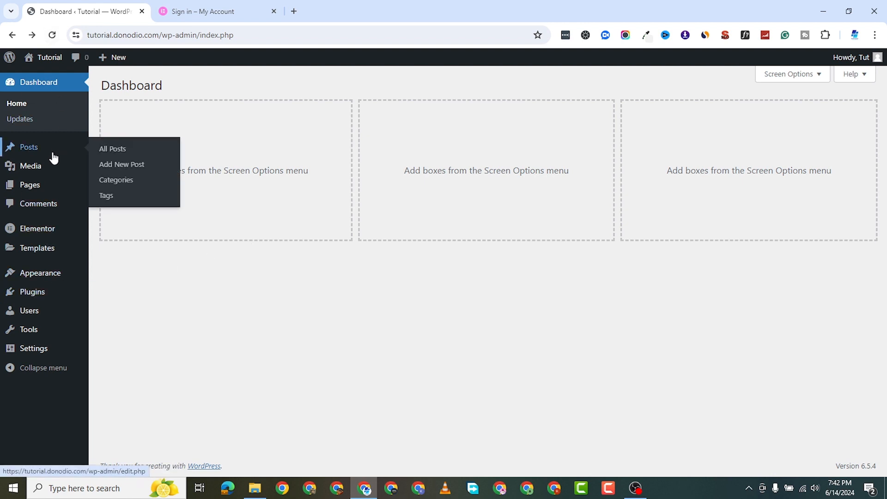
Step: Create a new WordPress page titled Home and publish it
mouse_move(49, 166)
mouse_move(45, 186)
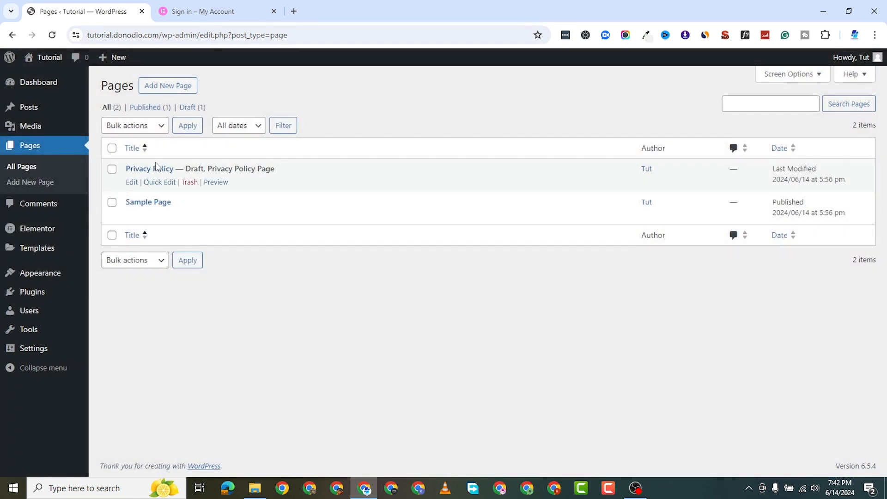
left_click(174, 90)
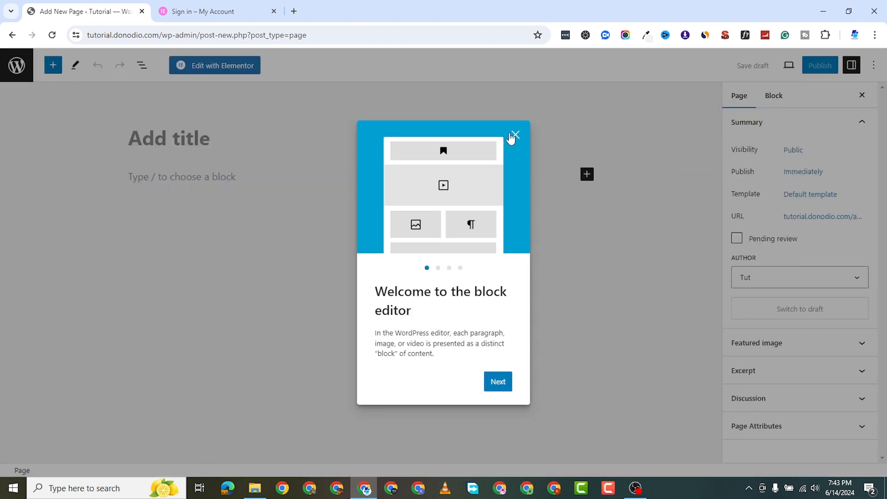
left_click(514, 135)
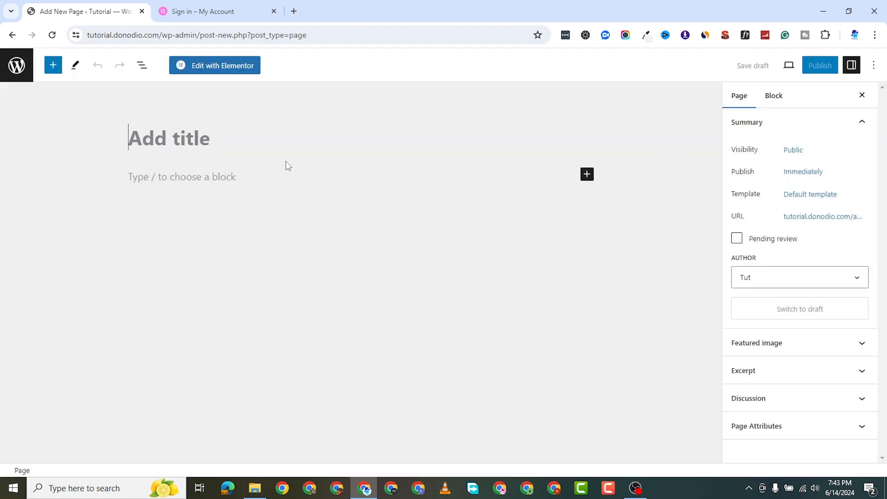
type("Home")
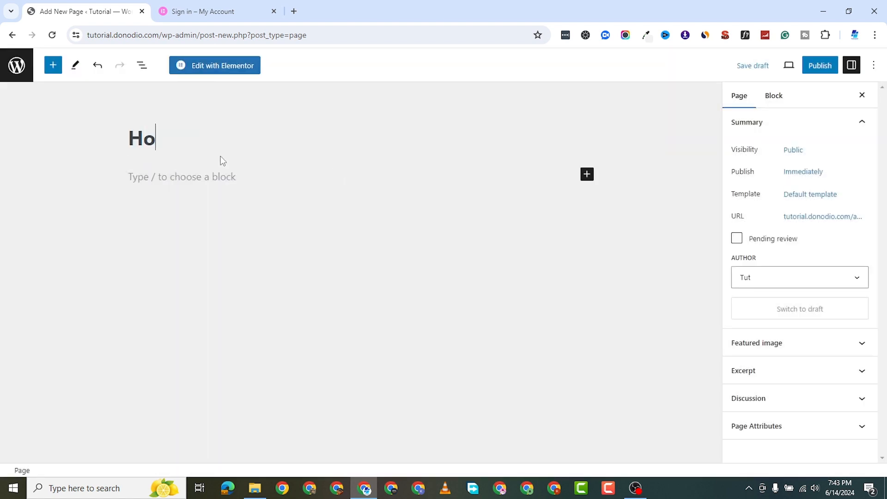
left_click(820, 66)
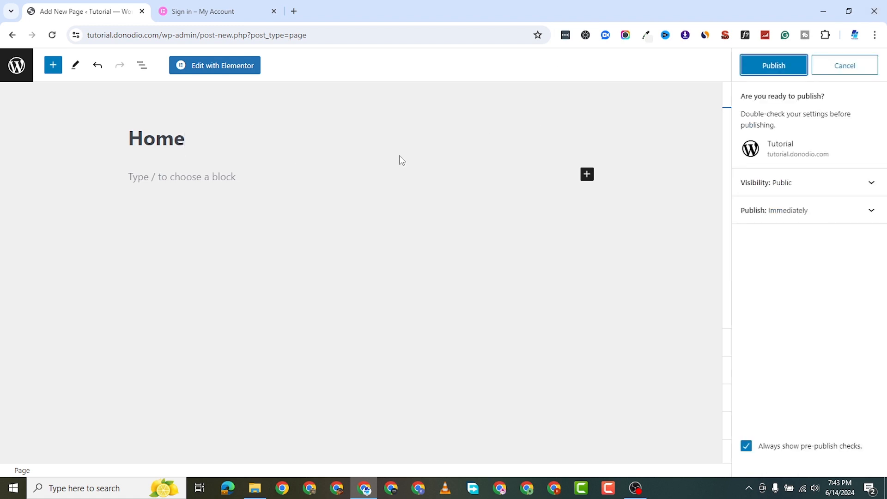
left_click(752, 69)
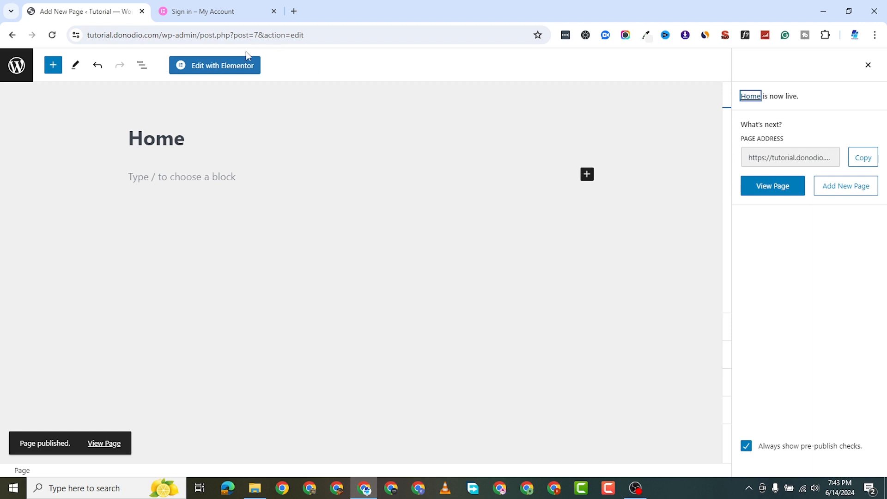
Step: Open the Home page in the Elementor editor, closing the Elementor sign-in page and the AI notification
left_click(236, 67)
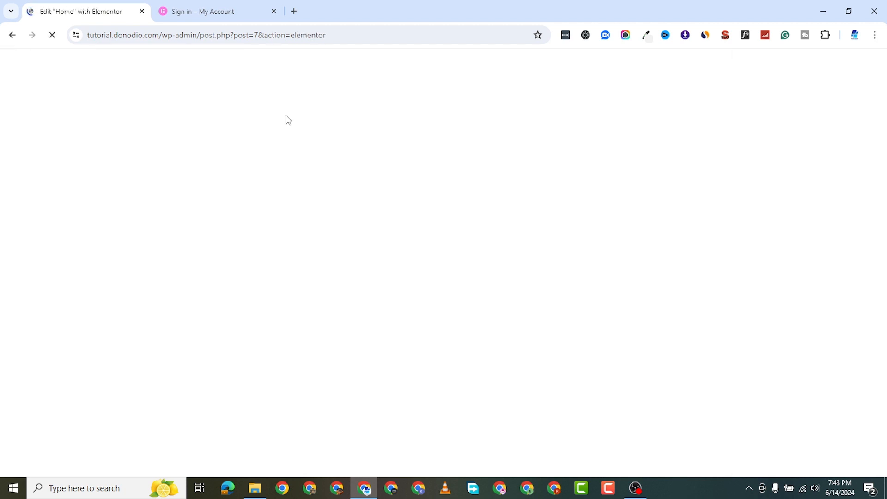
left_click(229, 12)
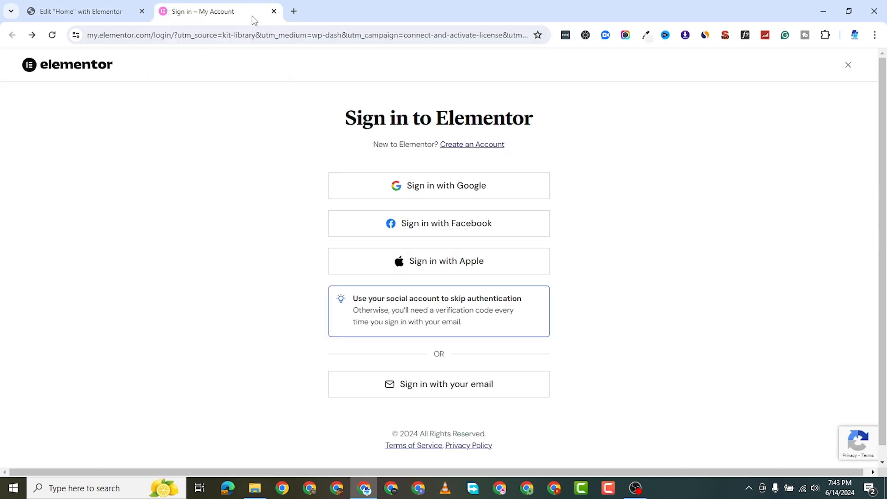
left_click(273, 12)
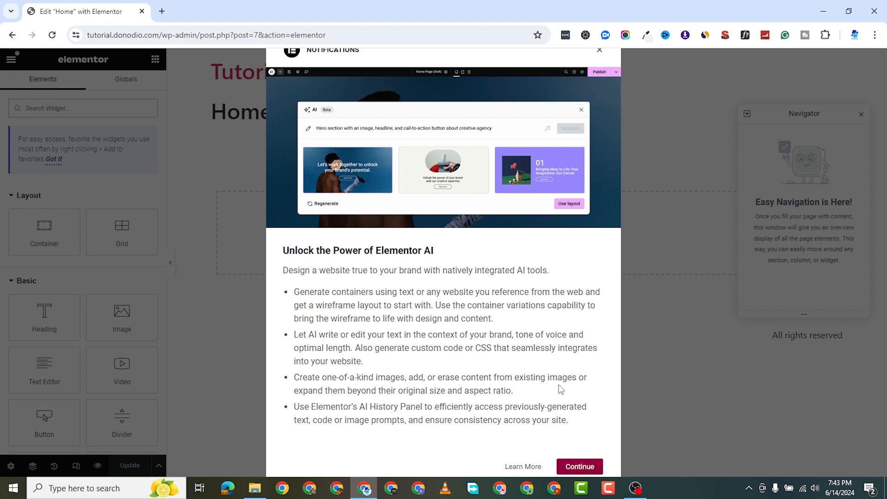
left_click(582, 468)
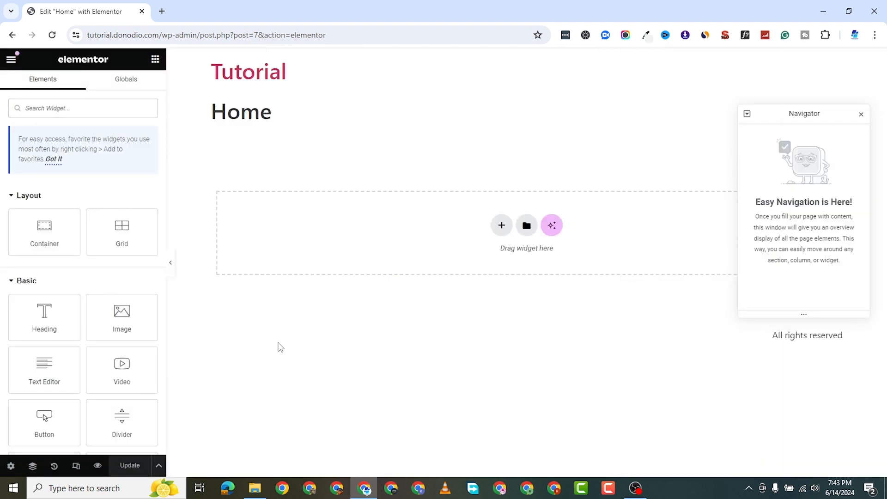
left_click(161, 11)
left_click(112, 13)
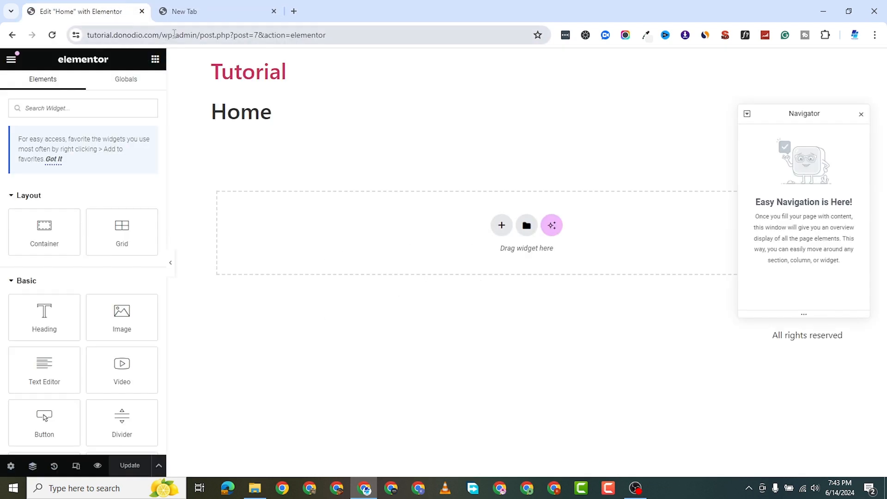
left_click_drag(195, 31, 48, 36)
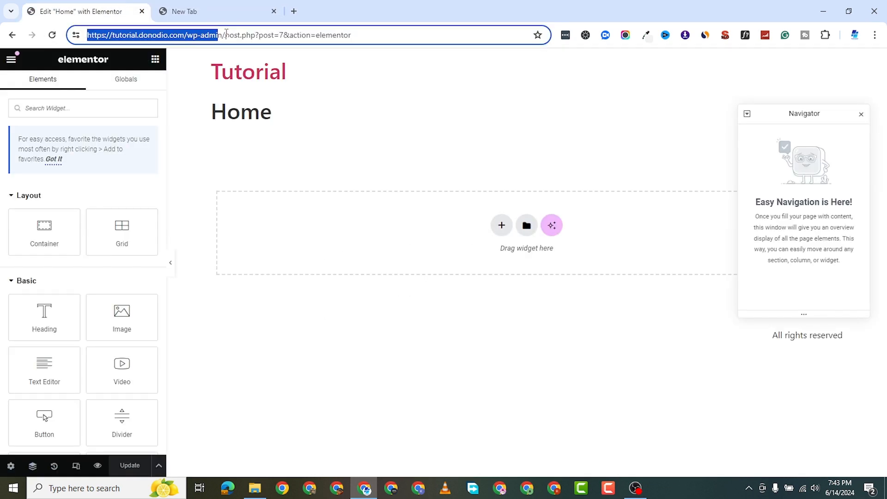
left_click_drag(224, 34, 63, 46)
right_click(155, 37)
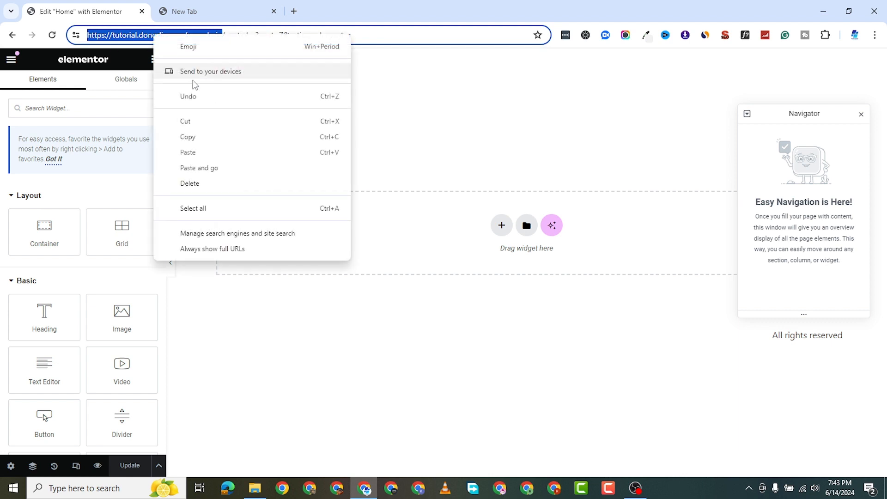
left_click(204, 144)
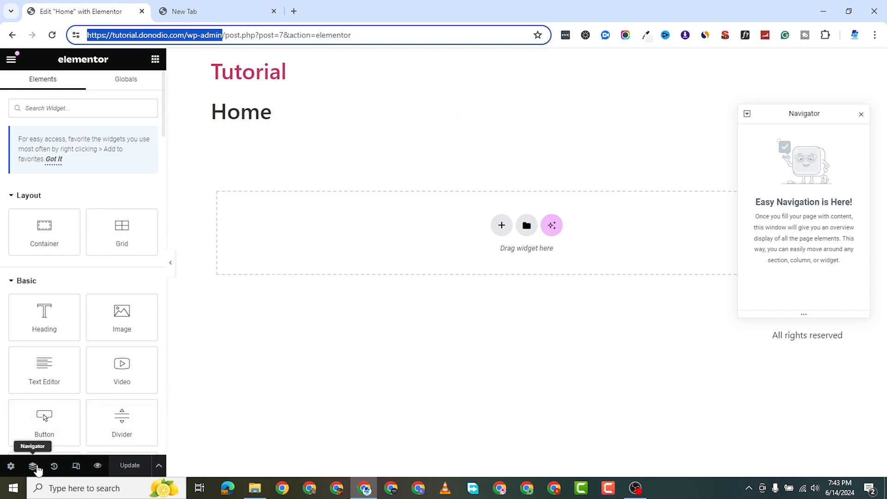
left_click(198, 10)
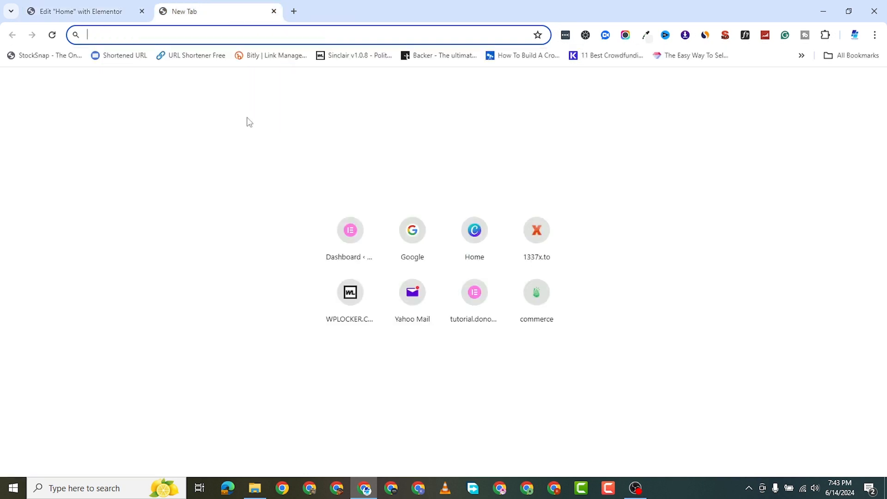
right_click(229, 35)
left_click(297, 145)
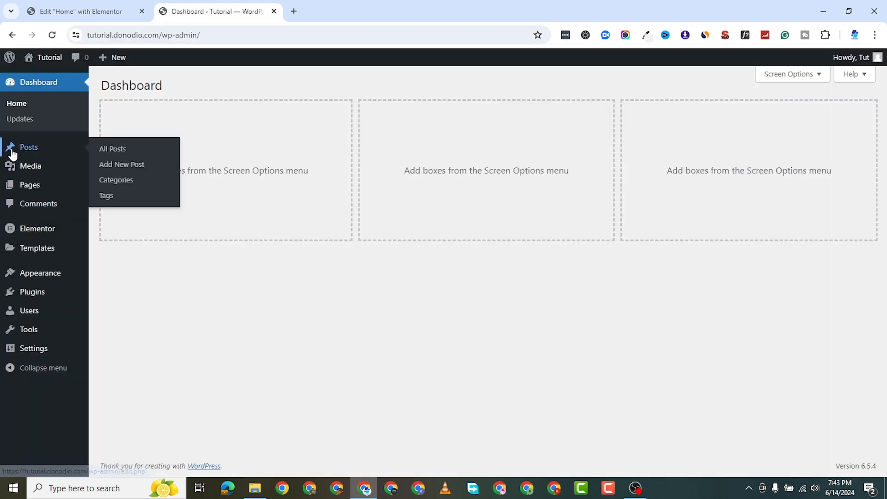
Step: Activate all experiments and features in the Elementor settings and save the changes
mouse_move(40, 273)
mouse_move(43, 238)
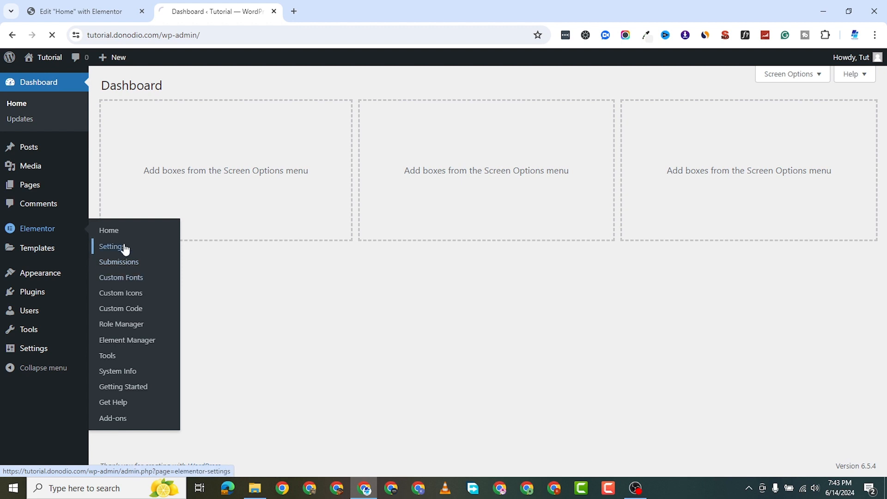
left_click(283, 118)
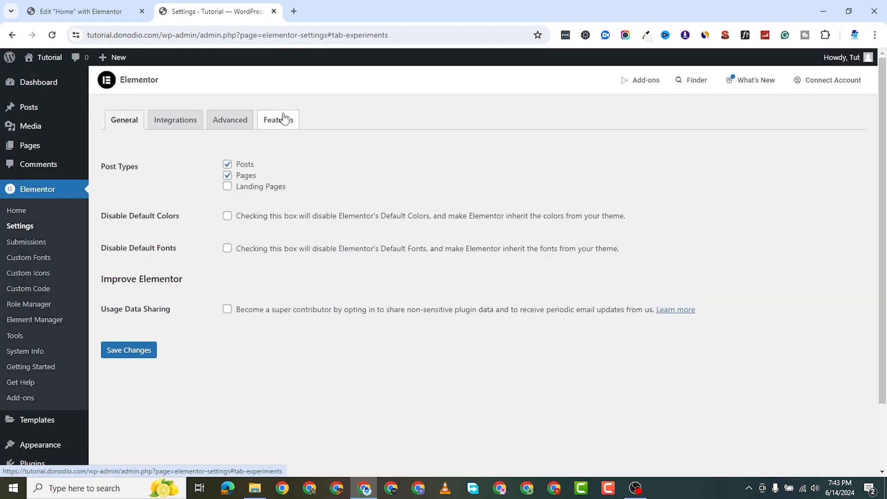
left_click(124, 229)
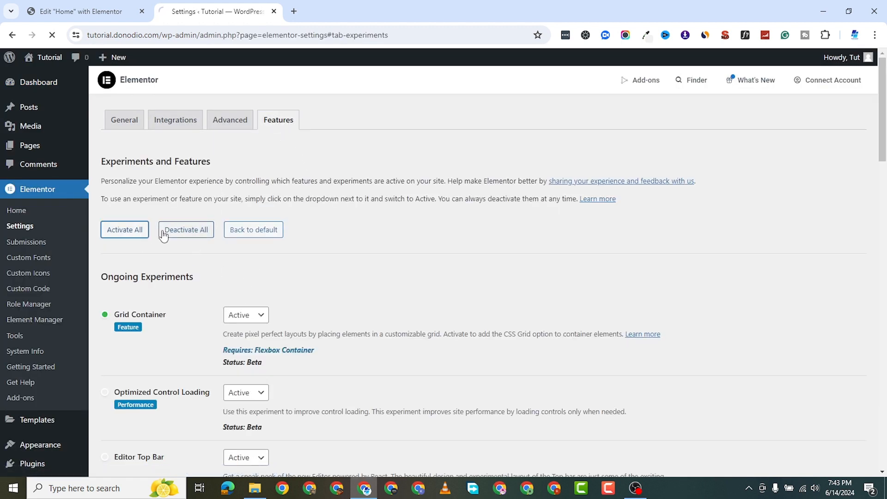
scroll(184, 309, "down", 20)
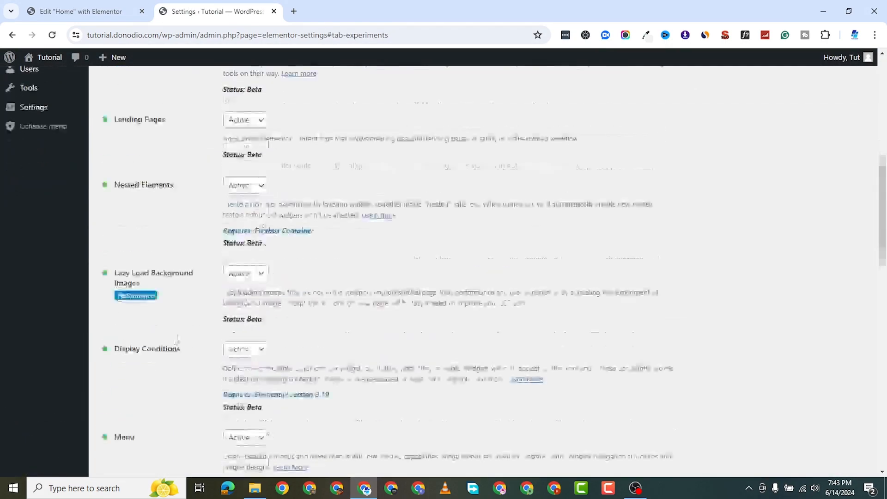
left_click(127, 419)
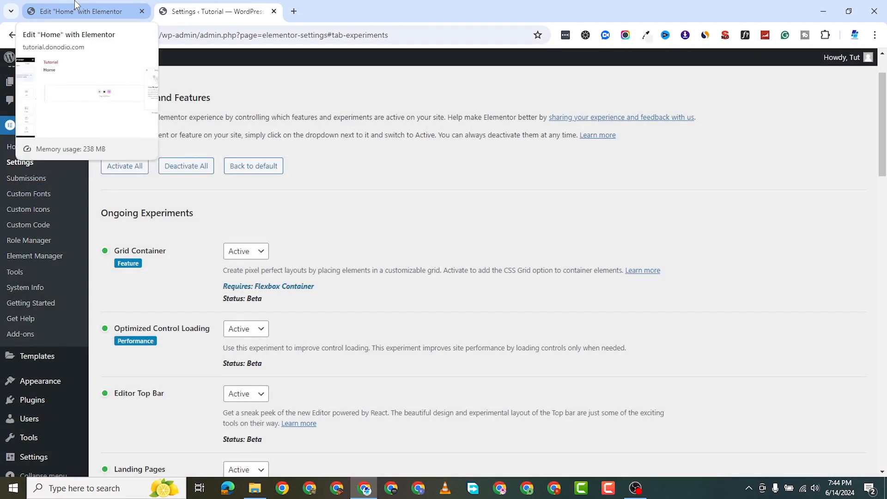
Step: Reload the Home page's Elementor editor and turn on Hide Title in the page settings
left_click(76, 8)
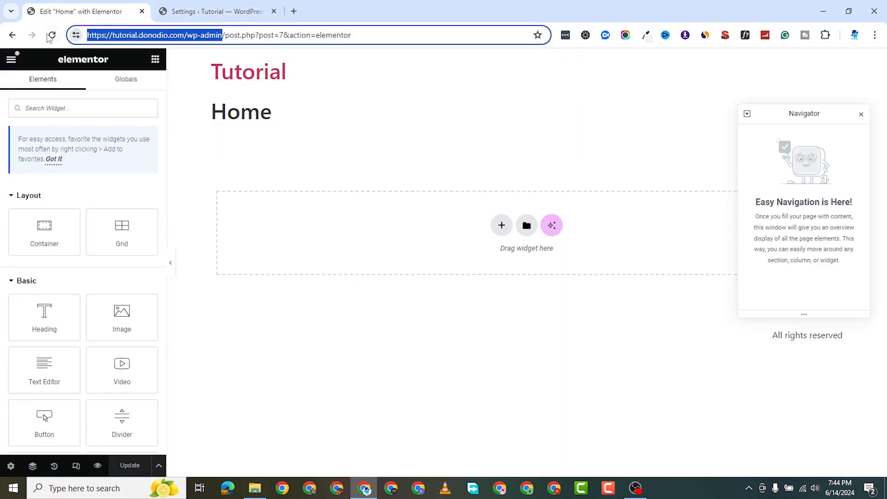
left_click(52, 36)
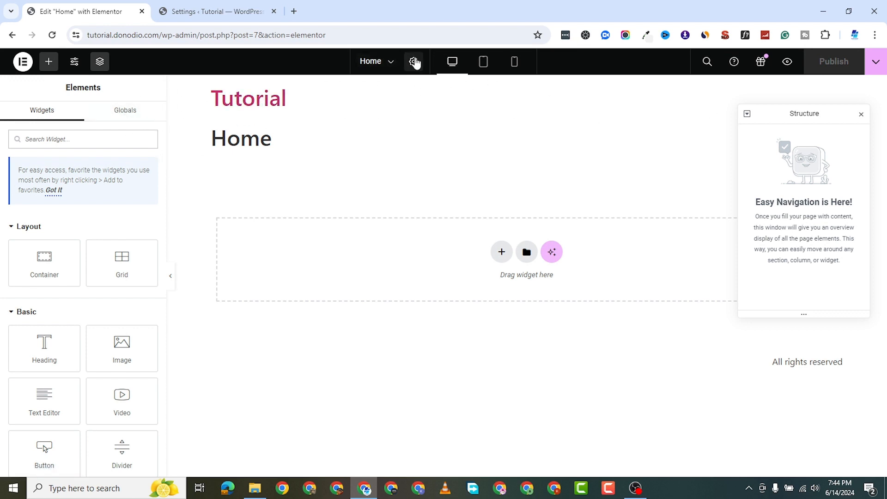
scroll(104, 319, "down", 2)
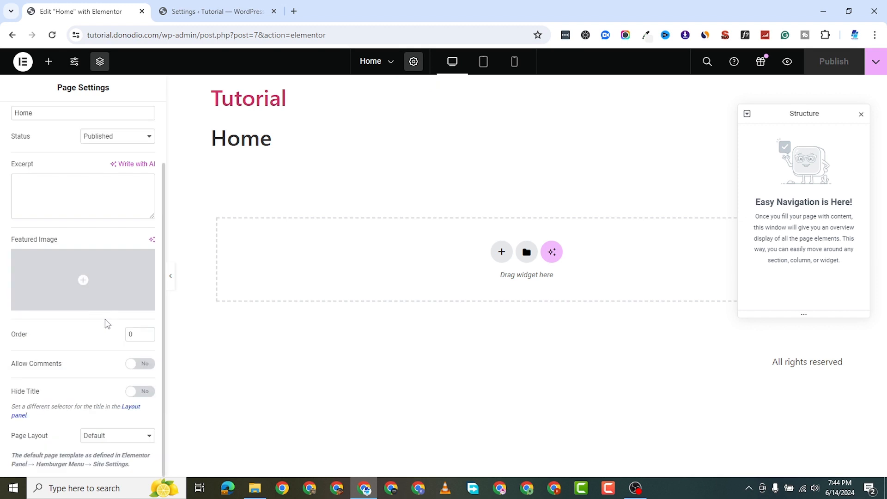
left_click(142, 392)
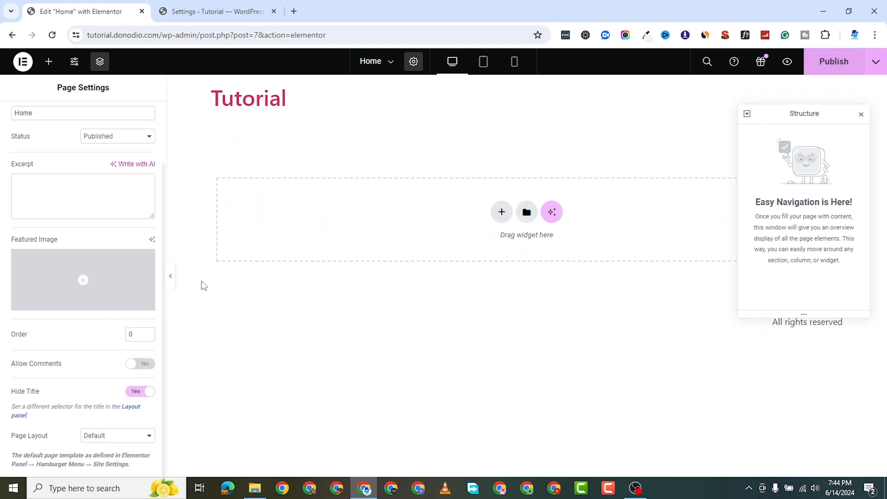
Step: Set the page layout to Elementor Full Width and publish the page with the Structure window closed
left_click(119, 443)
left_click(129, 412)
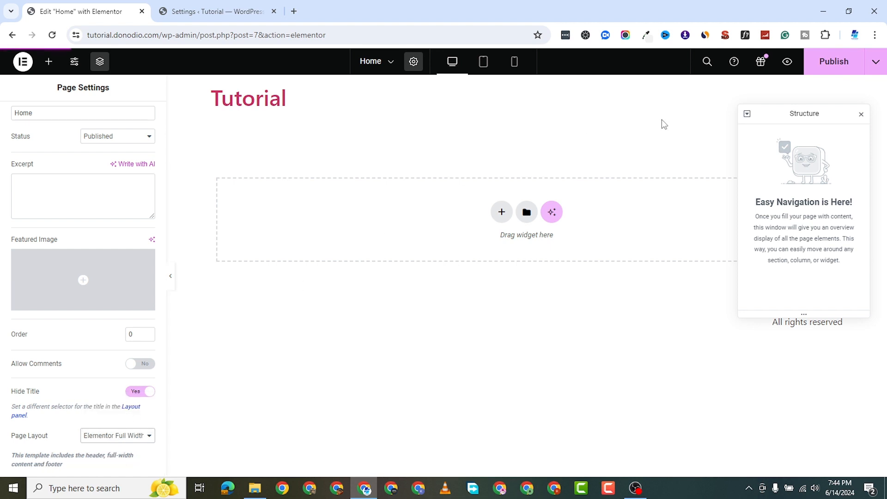
left_click(861, 115)
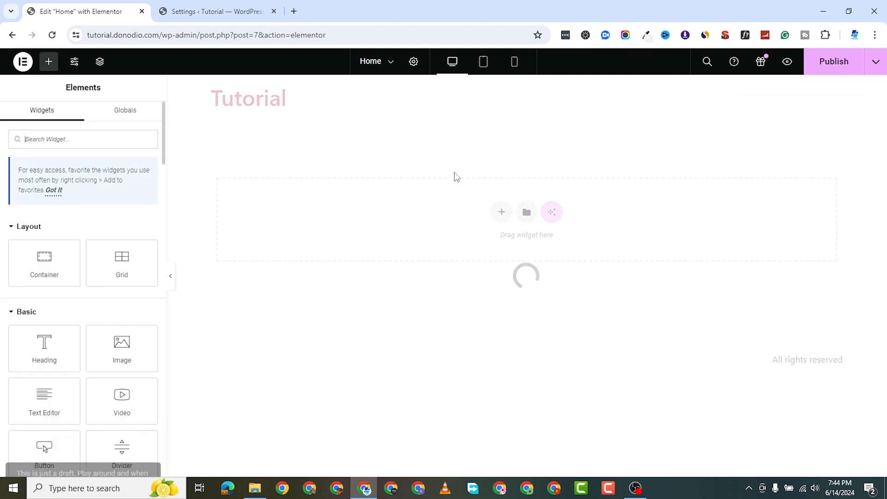
left_click(832, 58)
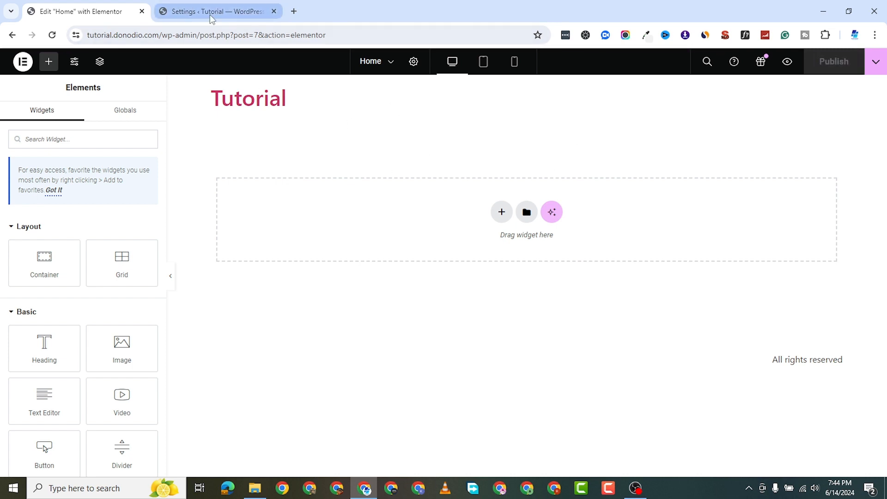
Step: Browse the block templates in the Elementor library to see which ready-made sections are available
mouse_move(212, 12)
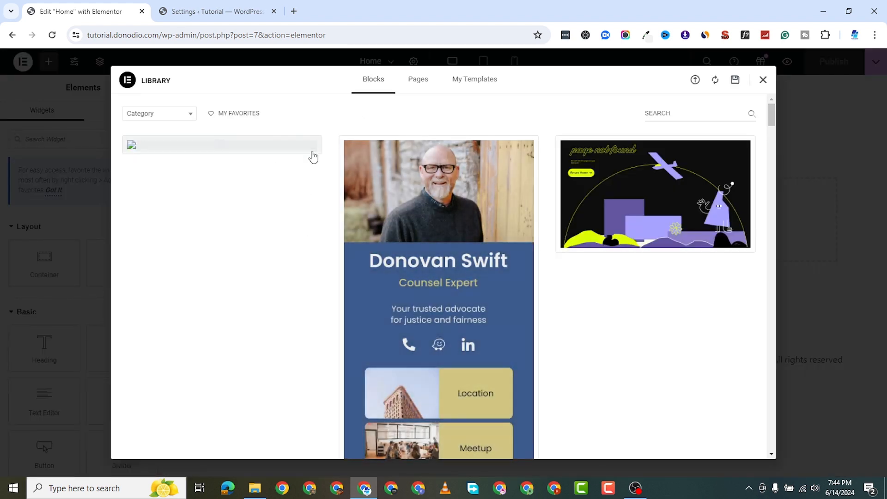
scroll(443, 321, "down", 2)
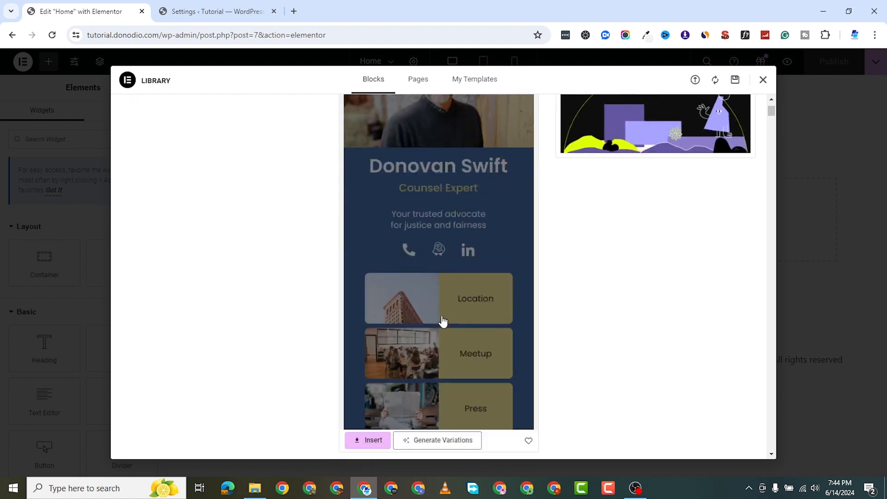
scroll(442, 321, "down", 3)
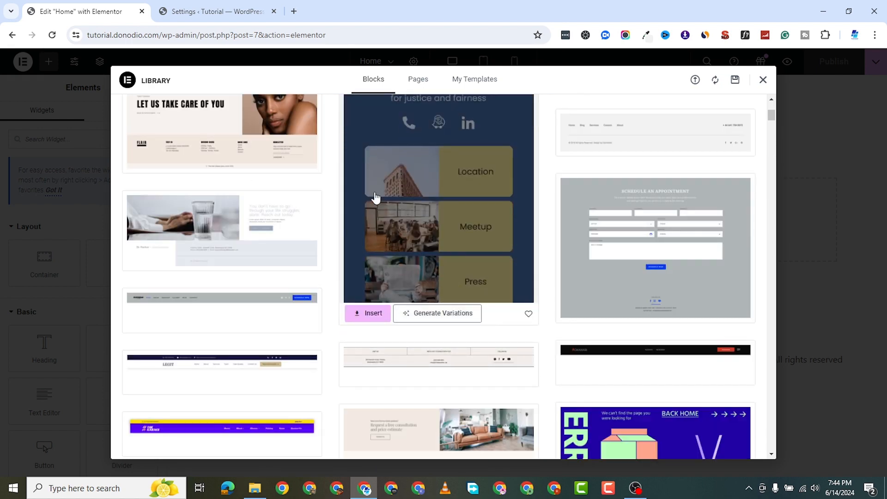
scroll(375, 196, "up", 3)
scroll(491, 246, "up", 1)
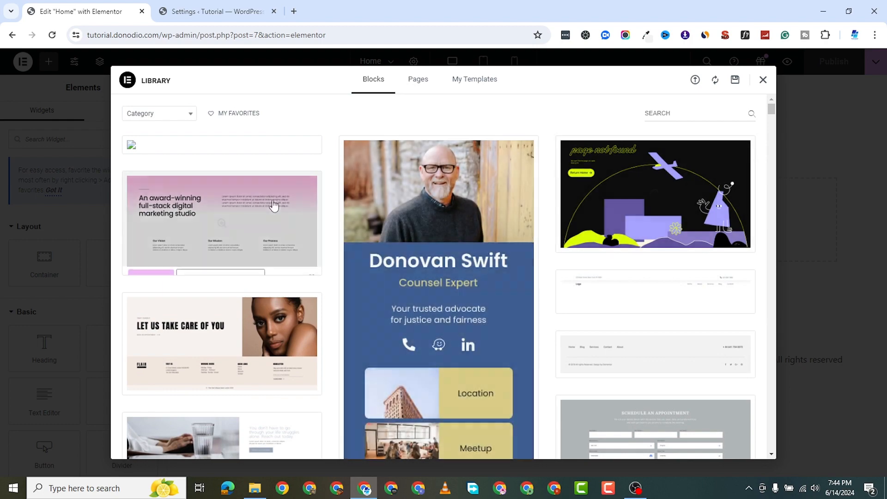
scroll(271, 204, "down", 4)
scroll(249, 297, "down", 10)
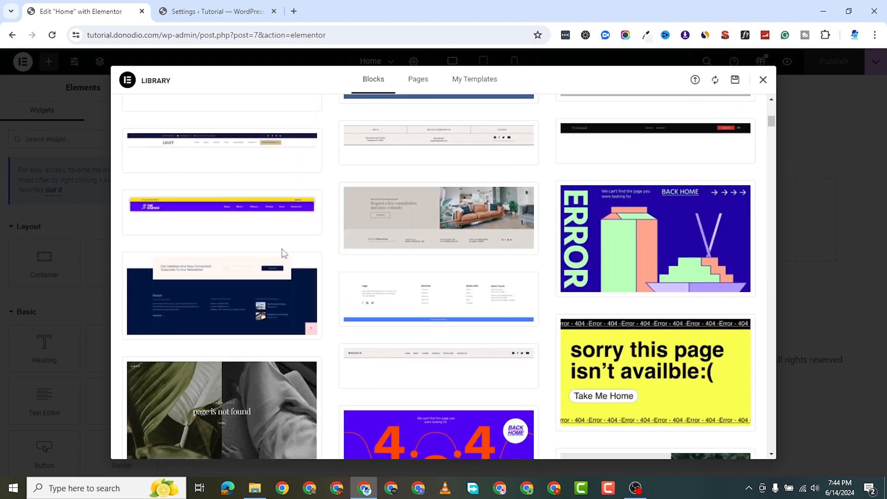
scroll(310, 273, "down", 10)
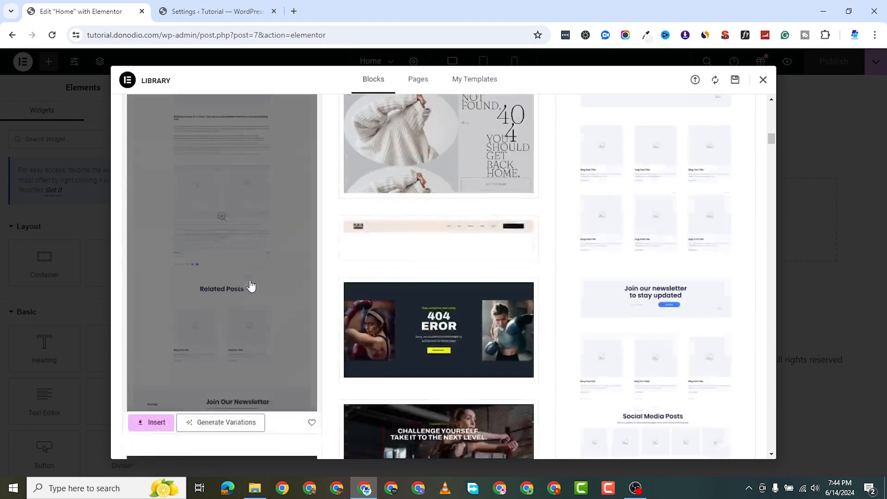
scroll(391, 261, "up", 10)
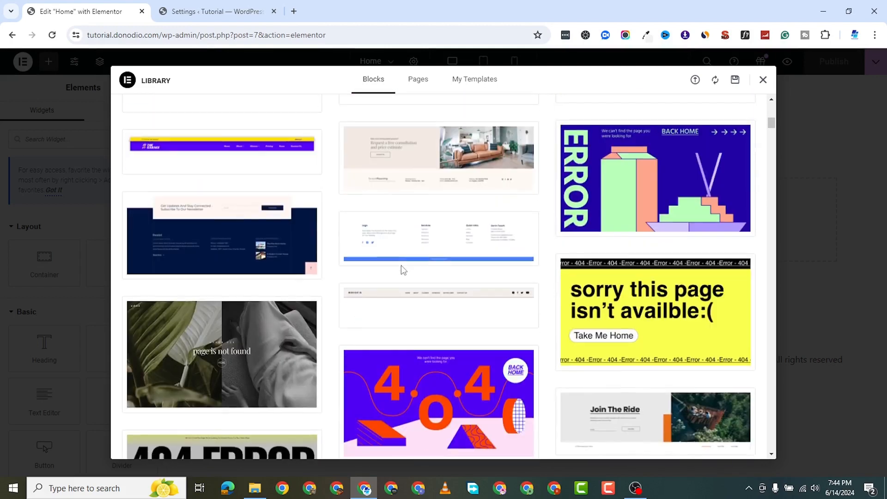
Step: Switch to the WordPress dashboard, open the Kit Library under Templates, and look through the featured website kits
scroll(401, 272, "up", 3)
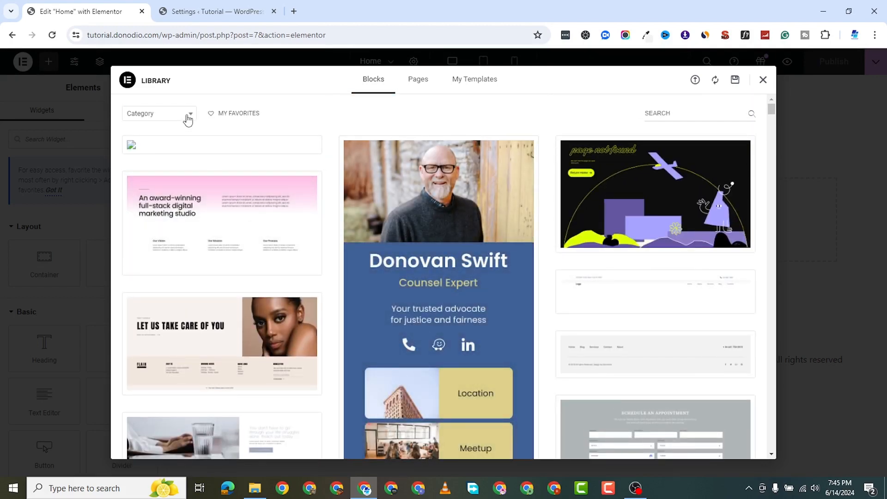
left_click(194, 13)
left_click(94, 18)
left_click(208, 13)
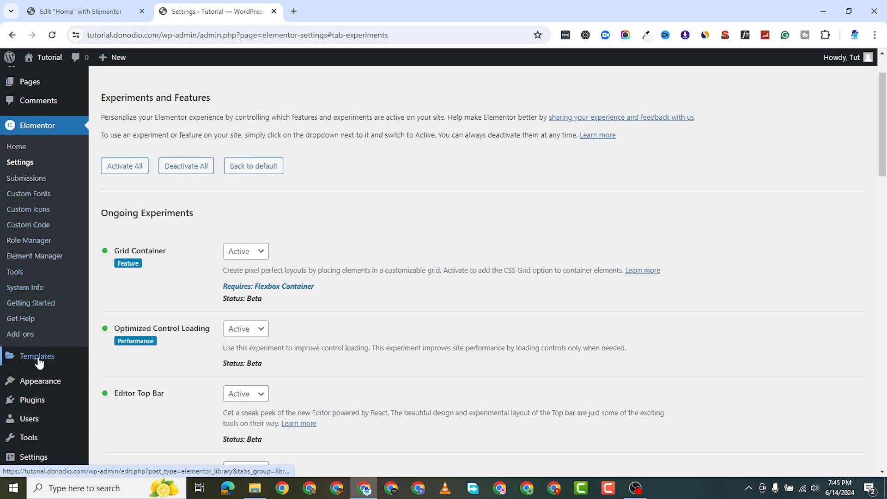
mouse_move(39, 363)
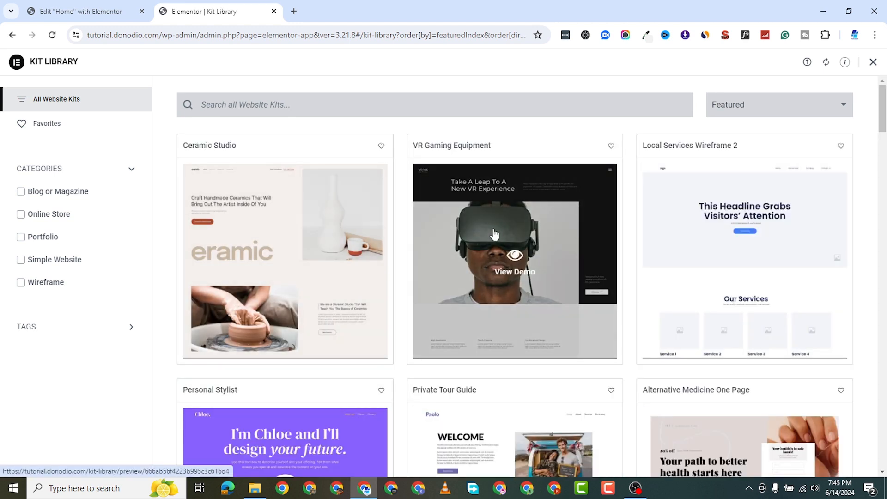
scroll(403, 219, "down", 1)
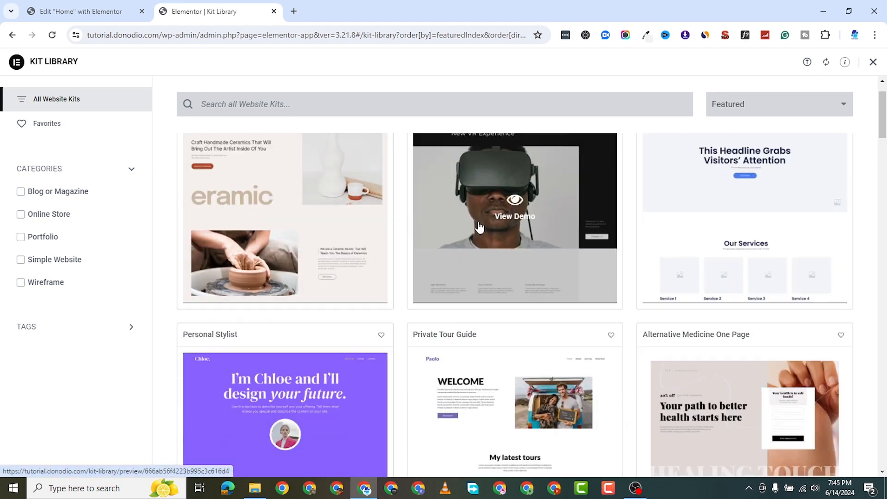
scroll(403, 219, "up", 1)
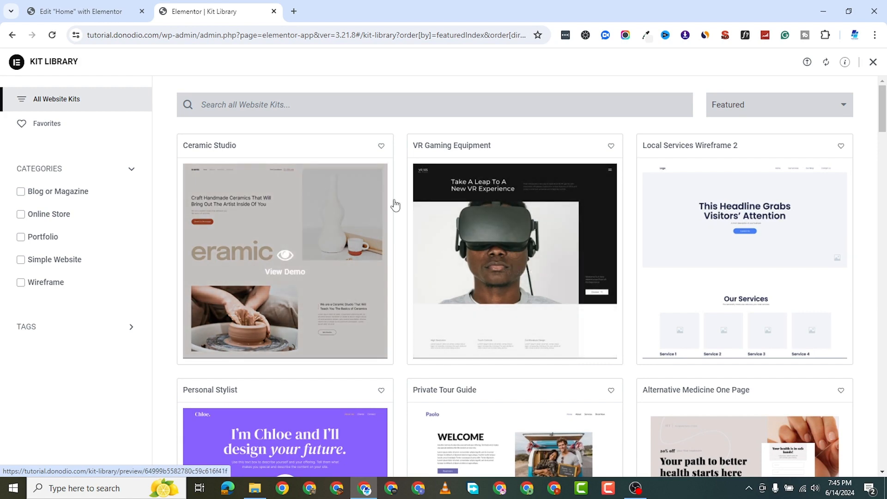
scroll(434, 234, "down", 5)
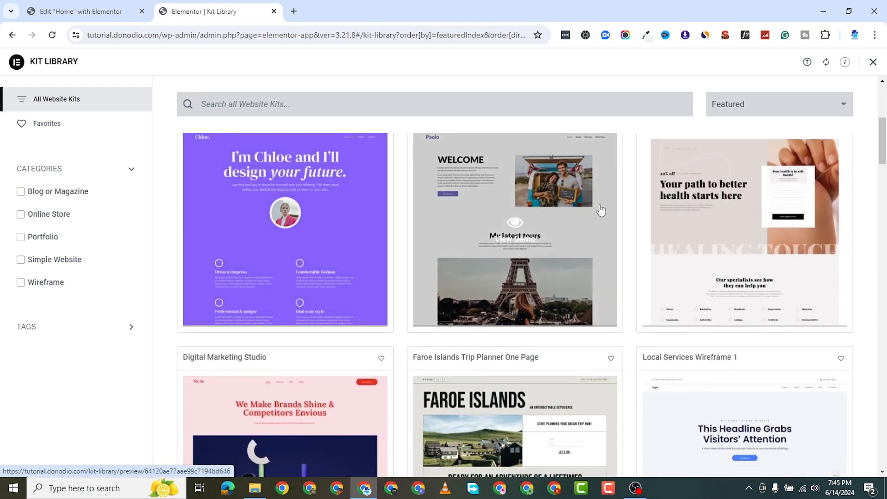
Step: Preview the demo of the Alternative Medicine One Page kit and review its sections down to the footer
scroll(727, 159, "down", 1)
left_click(709, 171)
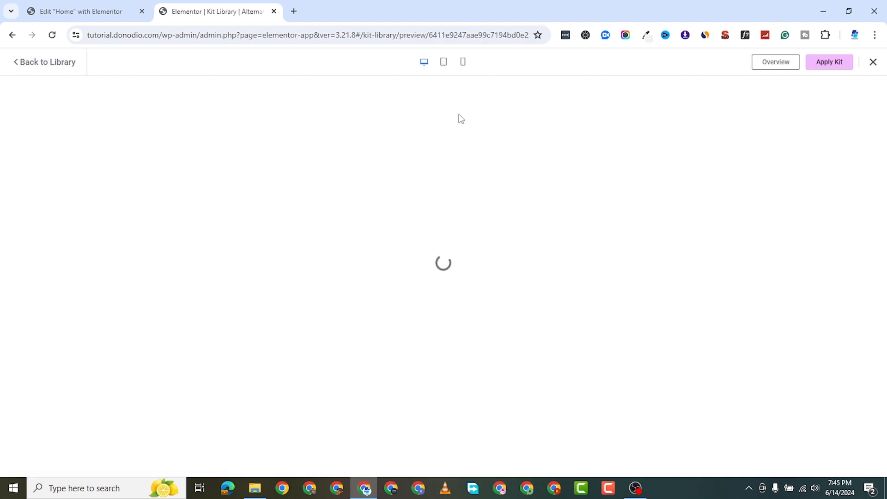
scroll(466, 121, "down", 4)
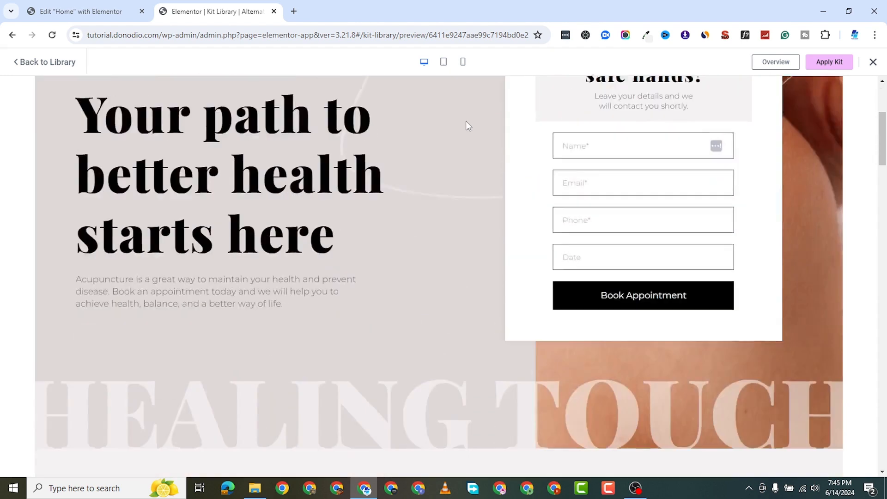
scroll(465, 121, "down", 2)
scroll(465, 121, "up", 6)
scroll(296, 202, "down", 20)
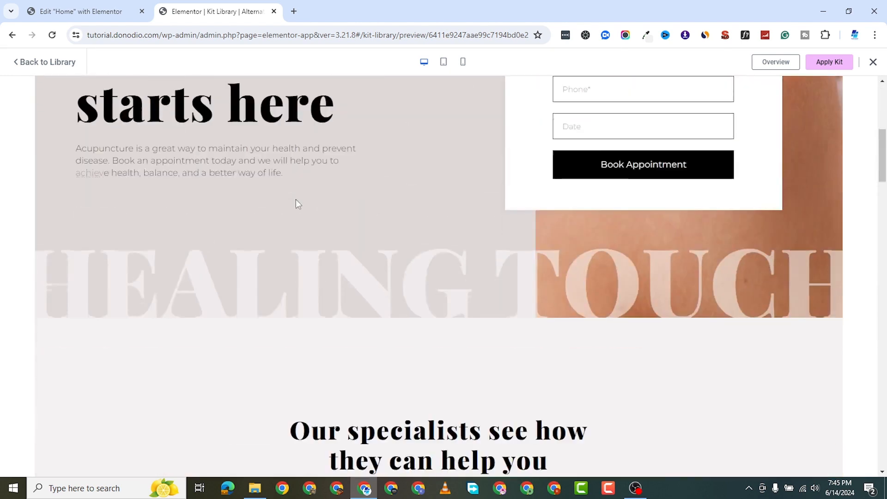
scroll(296, 210, "down", 12)
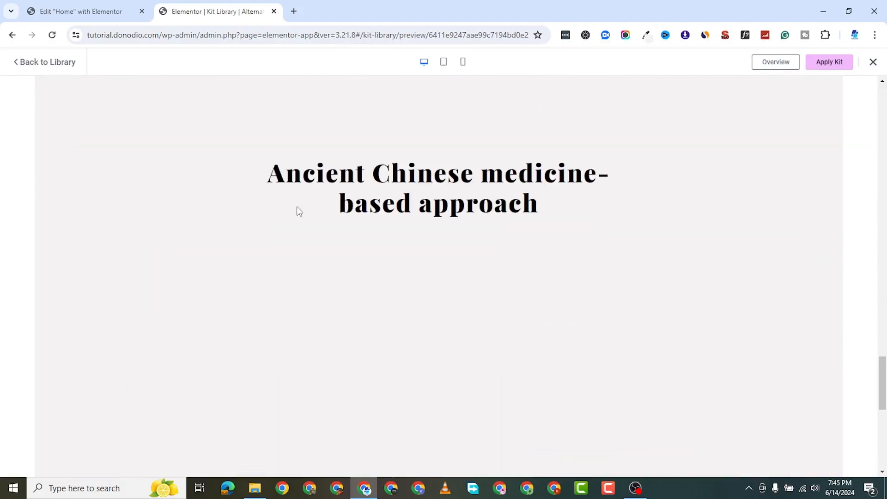
scroll(297, 210, "up", 5)
scroll(296, 211, "down", 5)
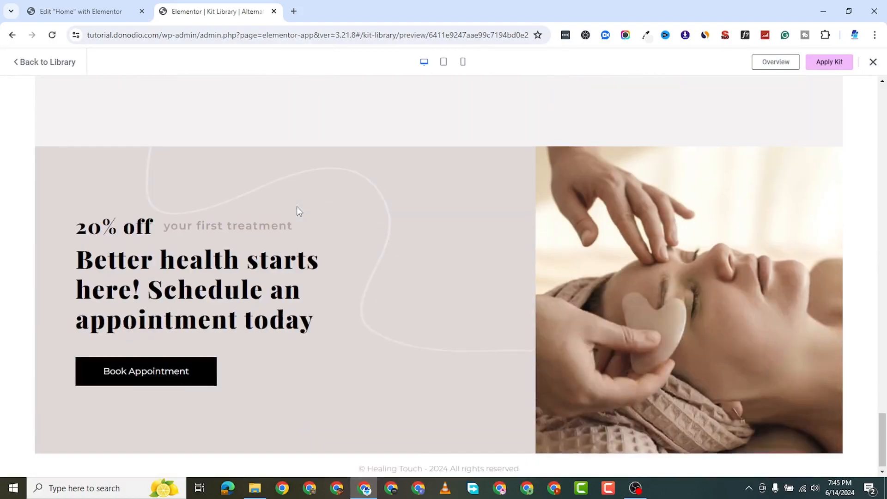
scroll(297, 207, "up", 15)
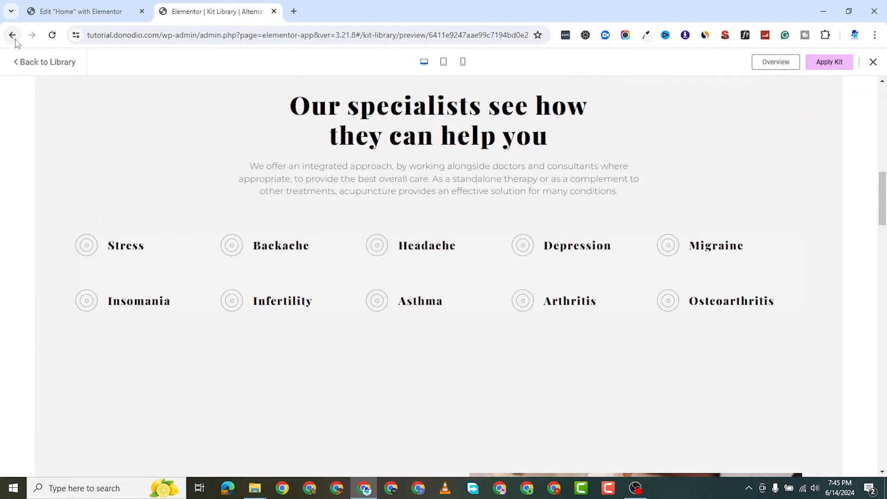
Step: Return to the kit library, open the Faroe Islands Trip Planner One Page demo, and review its desktop layout
left_click(13, 35)
scroll(509, 285, "down", 1)
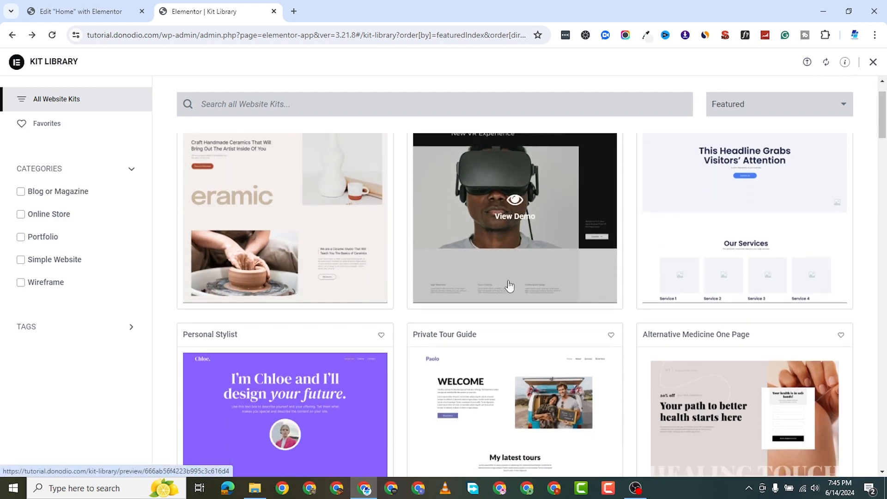
scroll(462, 287, "down", 8)
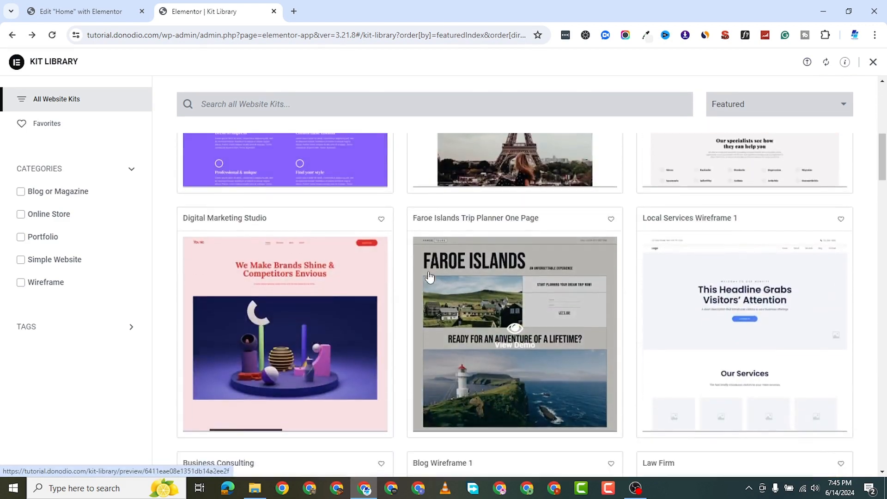
scroll(453, 268, "down", 1)
scroll(467, 263, "up", 1)
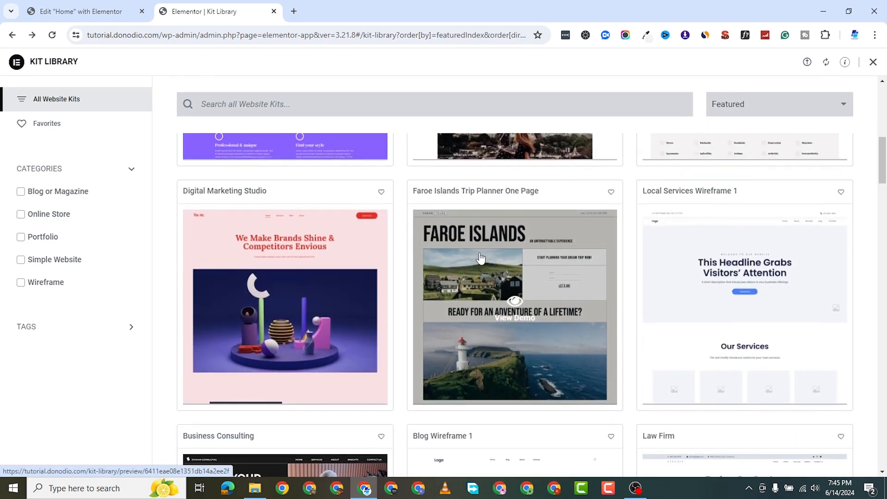
left_click(480, 257)
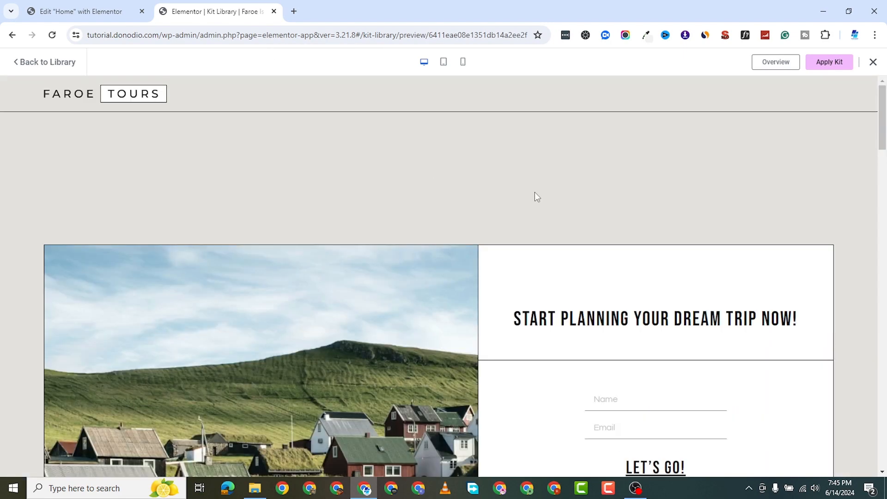
scroll(458, 183, "down", 15)
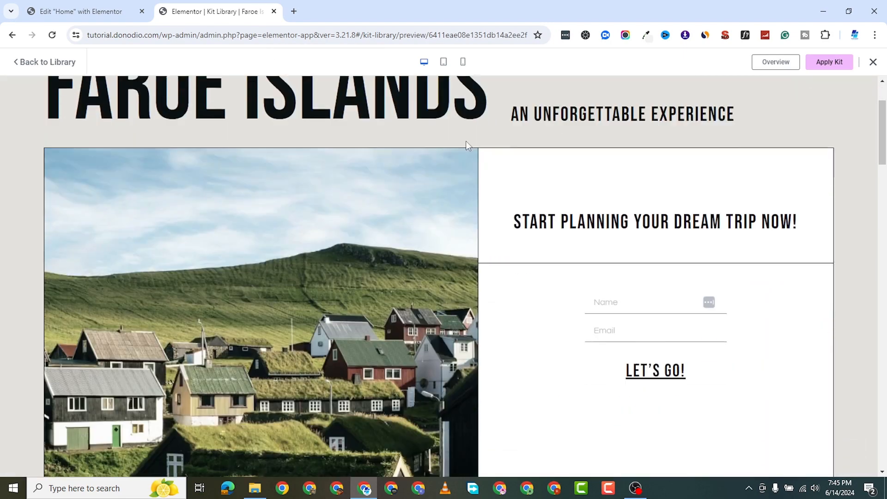
scroll(447, 206, "down", 20)
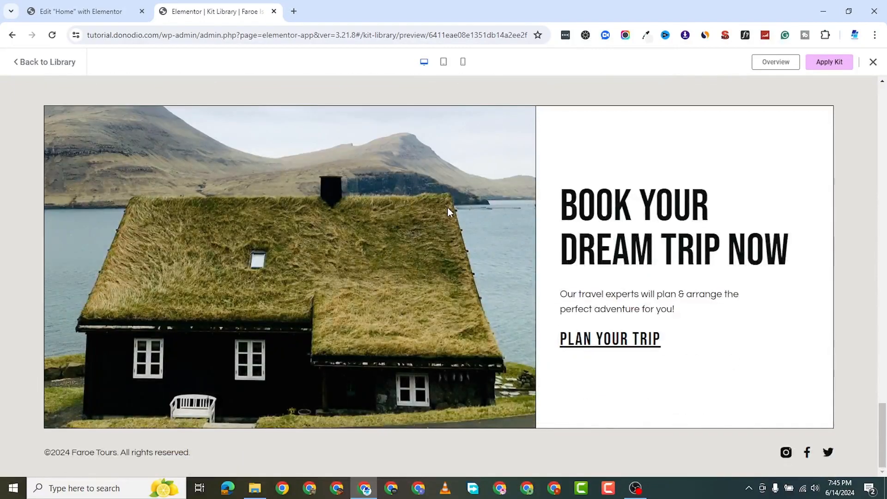
scroll(462, 262, "up", 15)
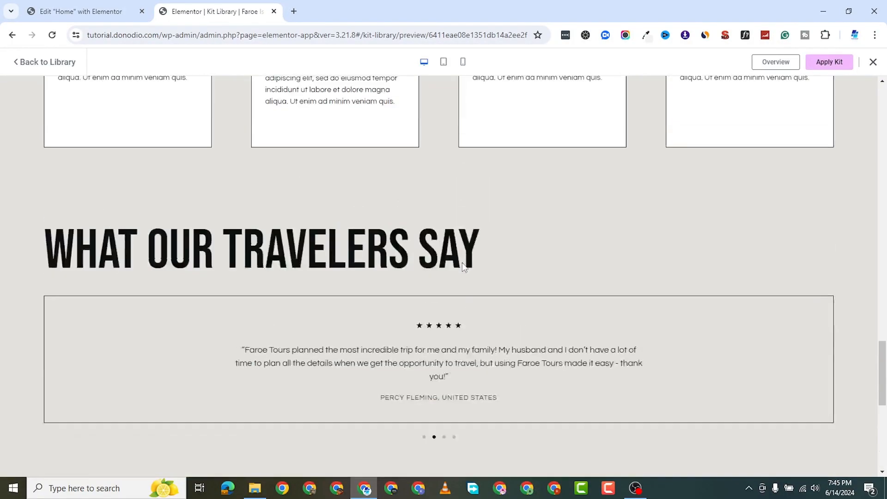
scroll(463, 264, "up", 8)
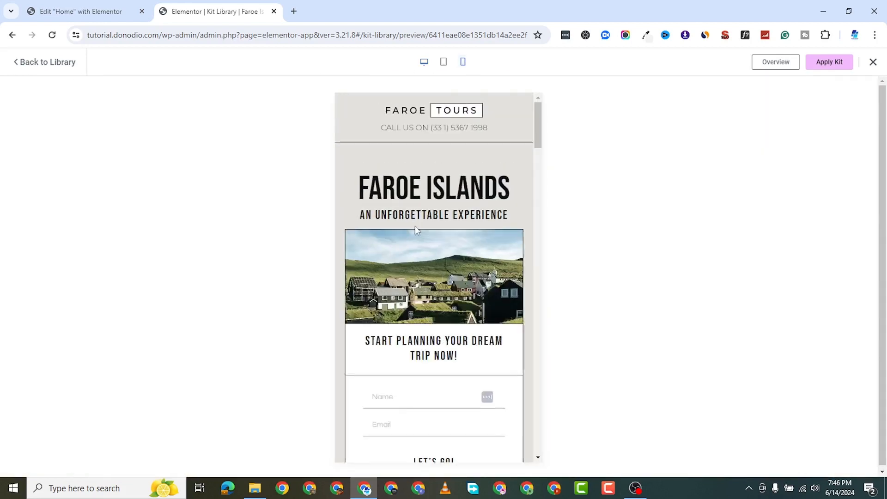
Step: Examine the Faroe Islands kit demo in mobile and tablet views, and return to the desktop view
scroll(512, 222, "down", 8)
scroll(511, 222, "up", 2)
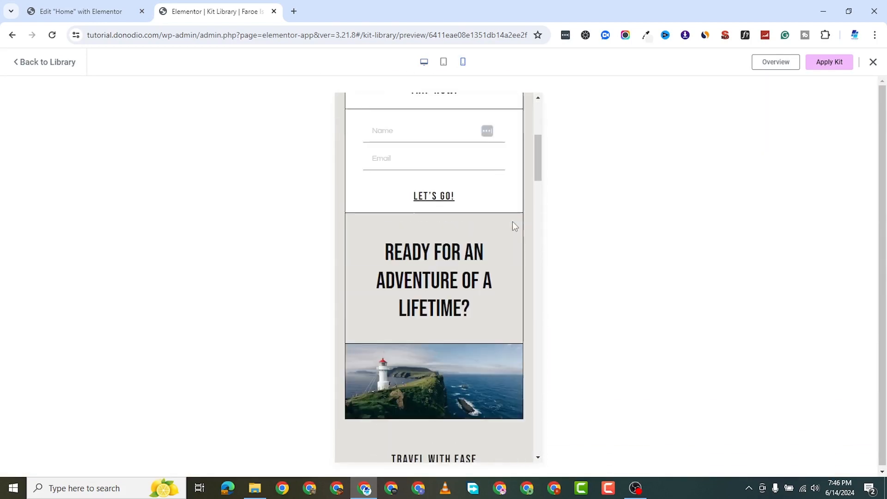
scroll(512, 222, "down", 7)
scroll(512, 221, "down", 15)
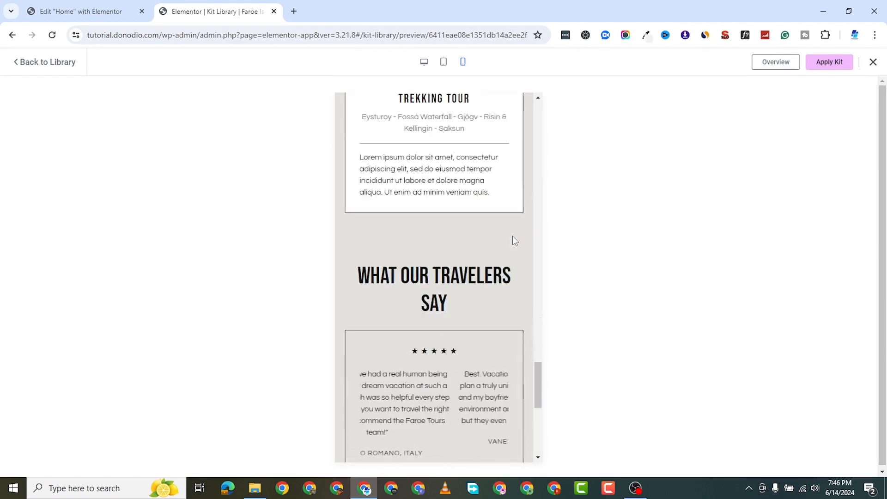
left_click(444, 62)
scroll(439, 173, "up", 10)
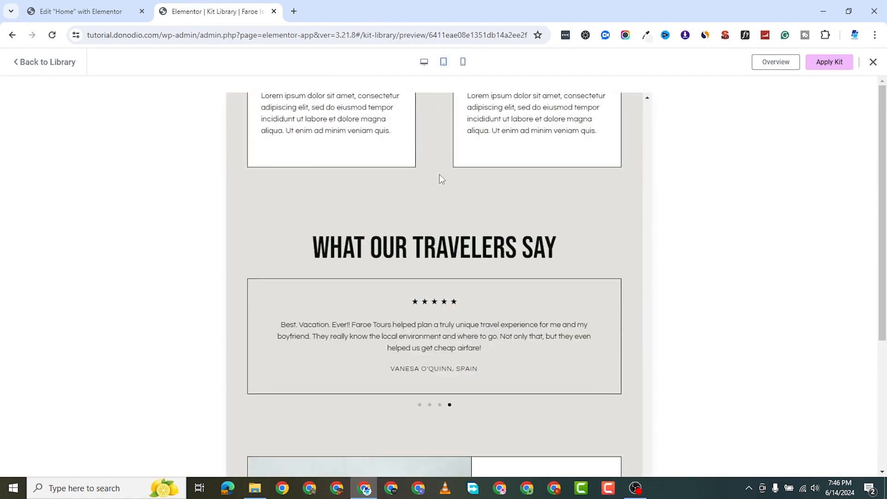
scroll(440, 175, "up", 6)
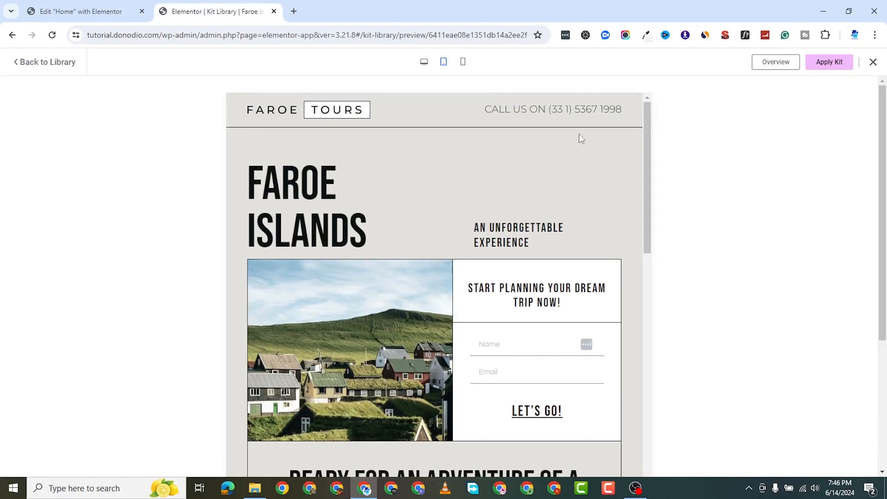
left_click(425, 65)
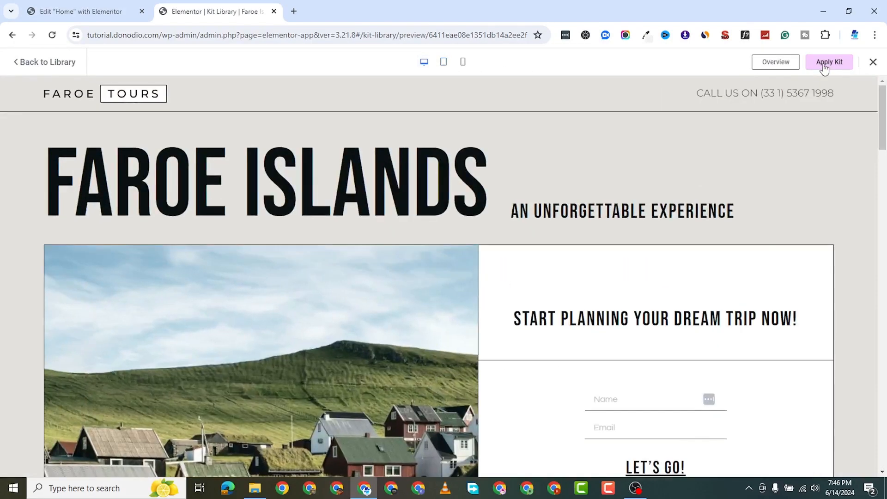
Step: Try to apply the Faroe Islands kit by connecting to the template library, view the Pro plans, and close the pricing page
left_click(824, 64)
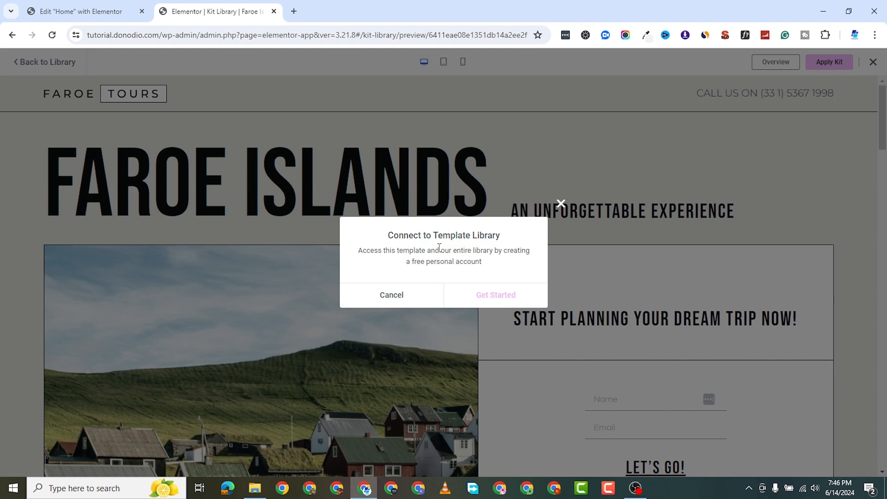
left_click(500, 297)
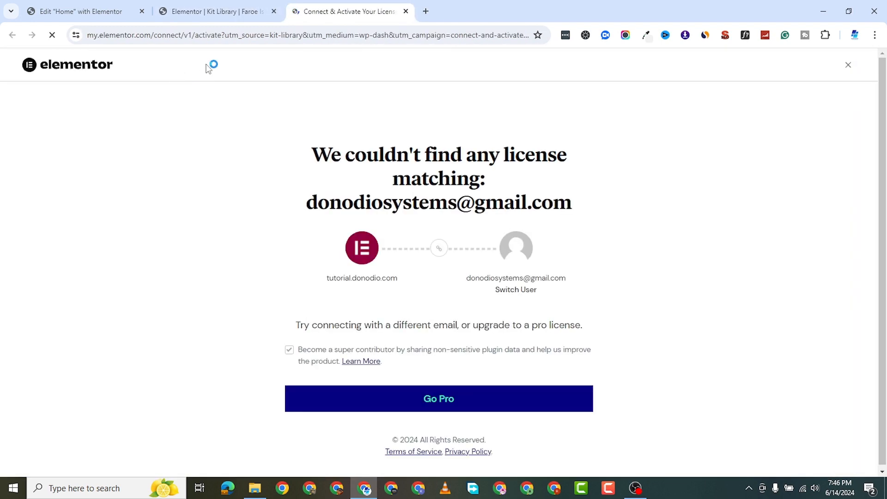
left_click(453, 401)
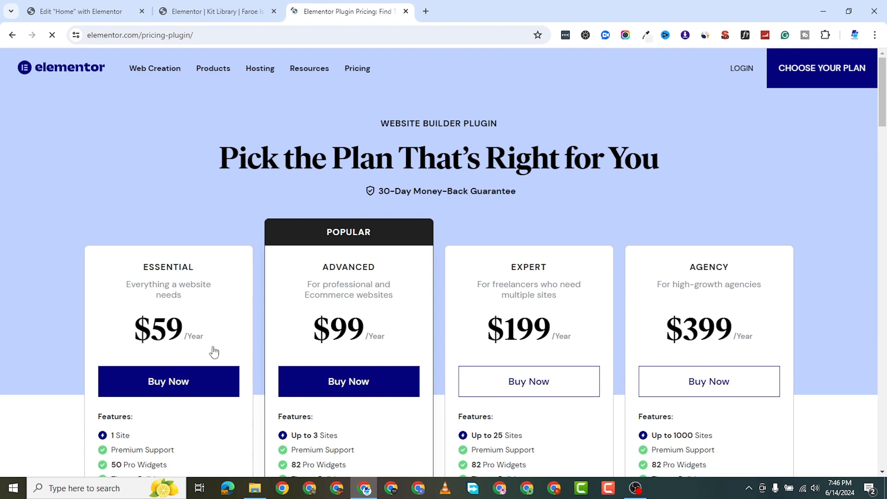
left_click(405, 12)
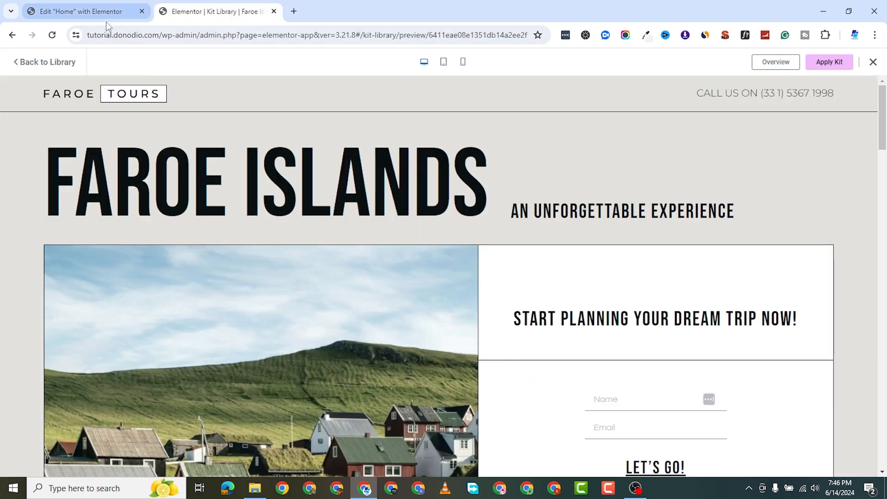
Step: Return to the Home page editor, close the template library, and check the Elementor AI option before dismissing it
left_click(115, 12)
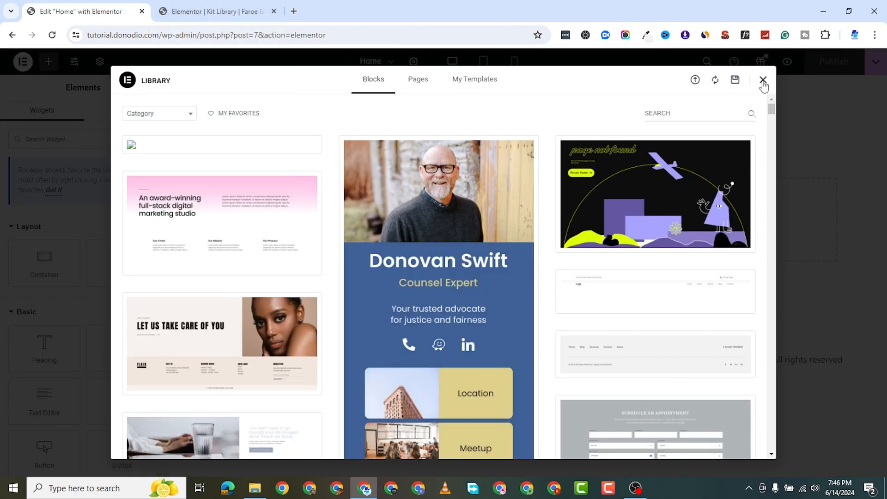
left_click(763, 80)
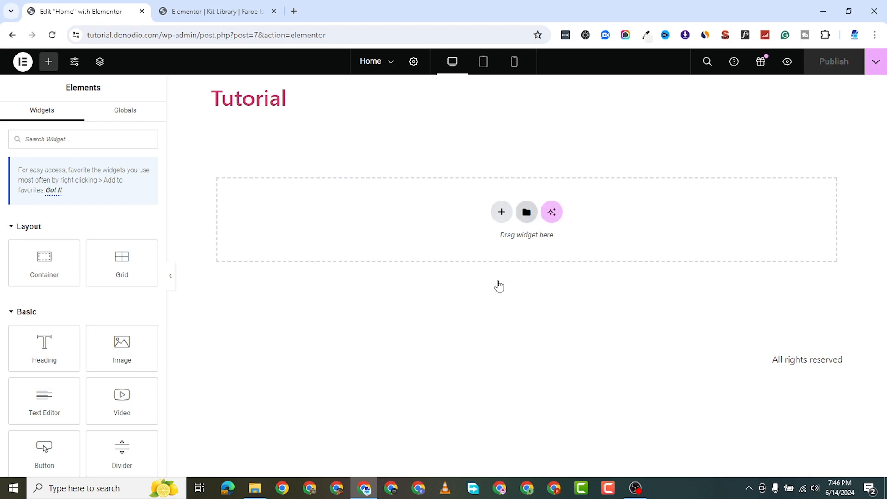
left_click(526, 212)
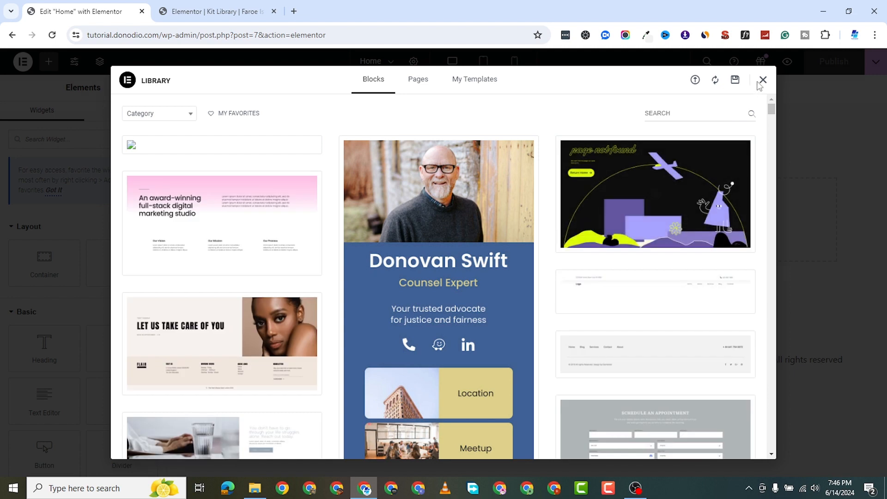
left_click(763, 80)
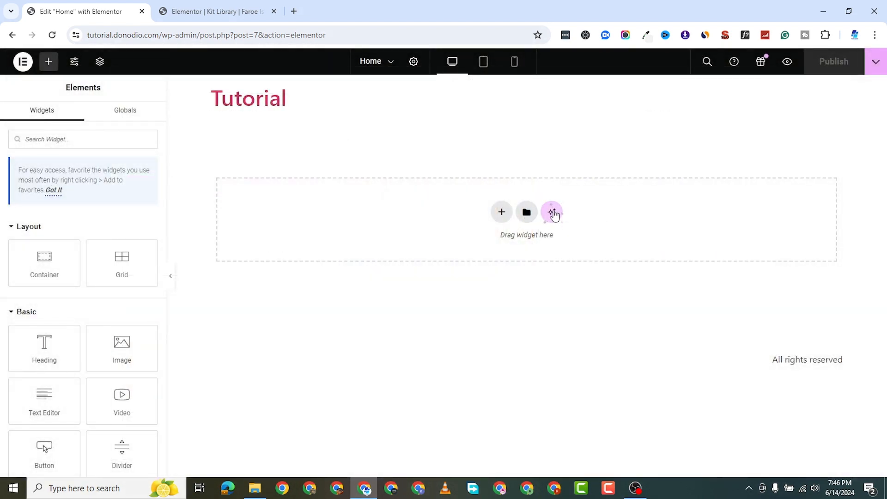
left_click(553, 212)
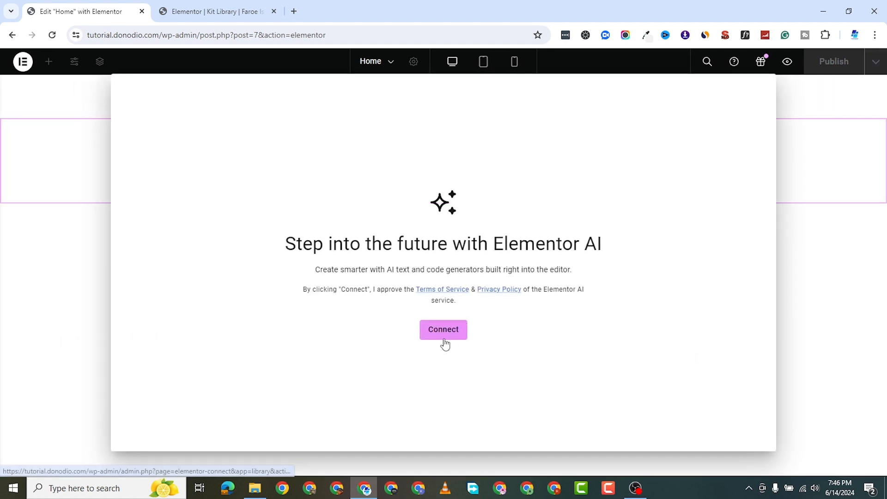
left_click(791, 100)
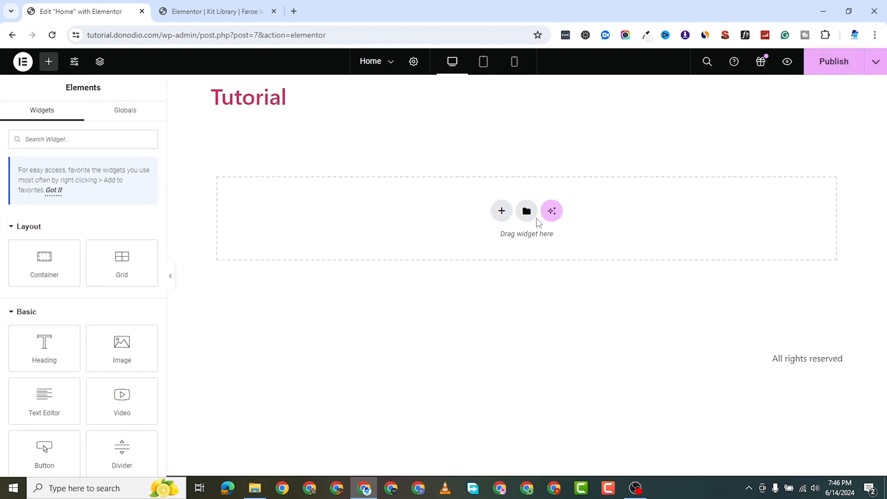
Step: Open the template library, filter the blocks by the About category, and look through the available designs
left_click(526, 212)
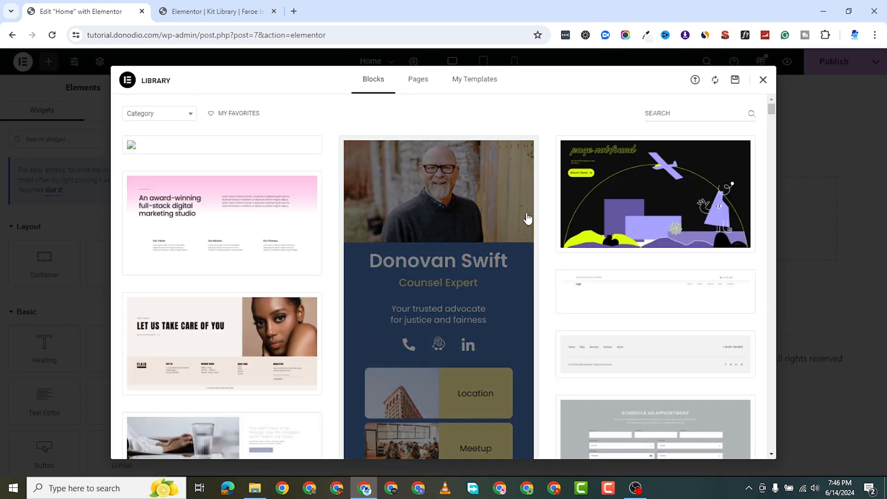
mouse_move(281, 232)
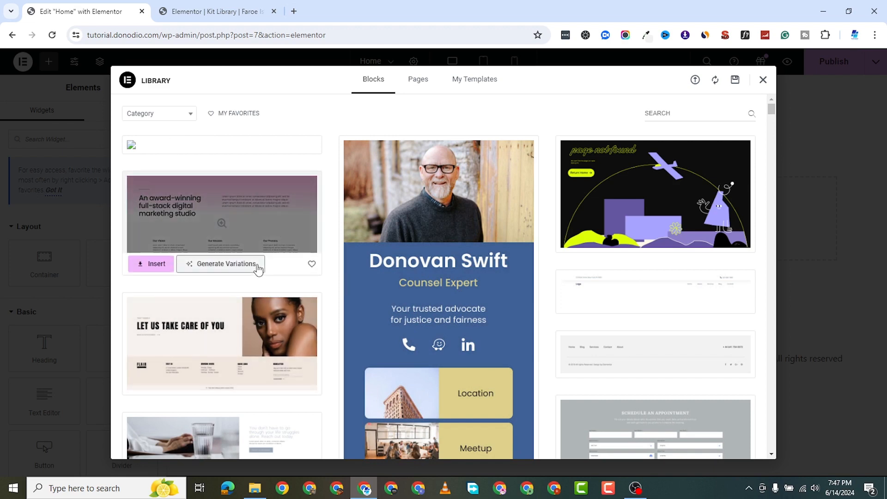
scroll(260, 305, "down", 3)
scroll(260, 304, "up", 3)
scroll(261, 286, "up", 1)
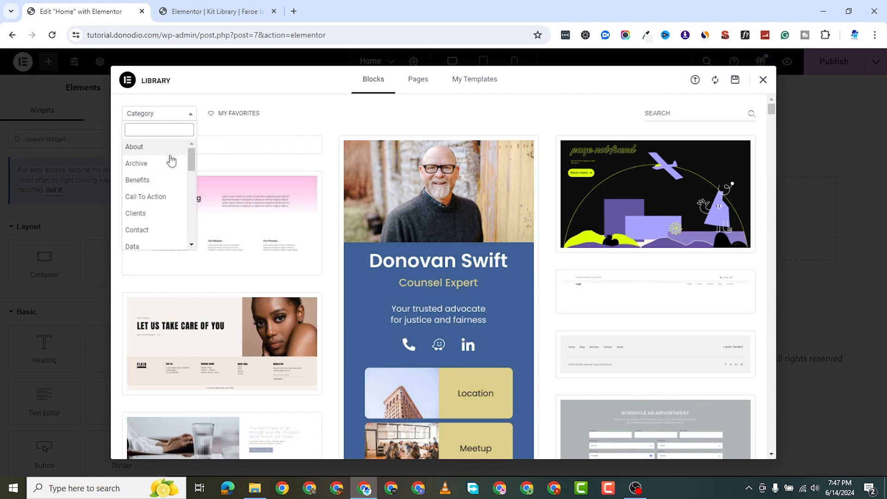
left_click(173, 152)
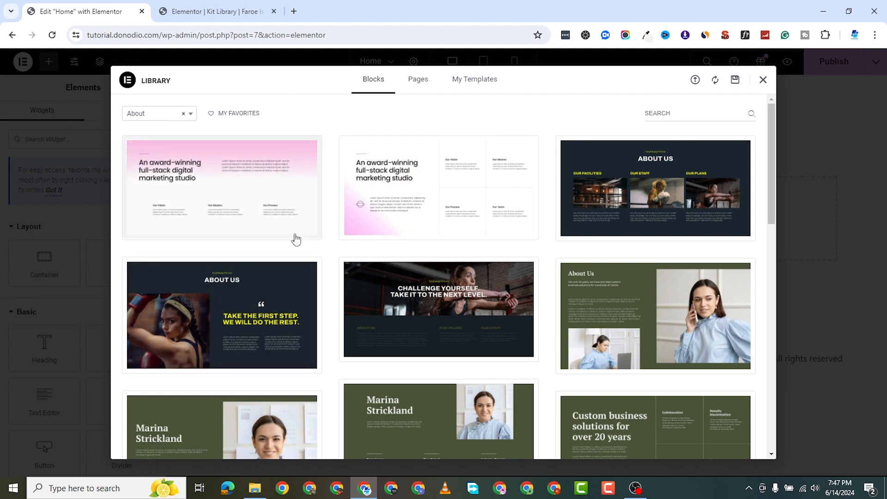
scroll(296, 239, "down", 8)
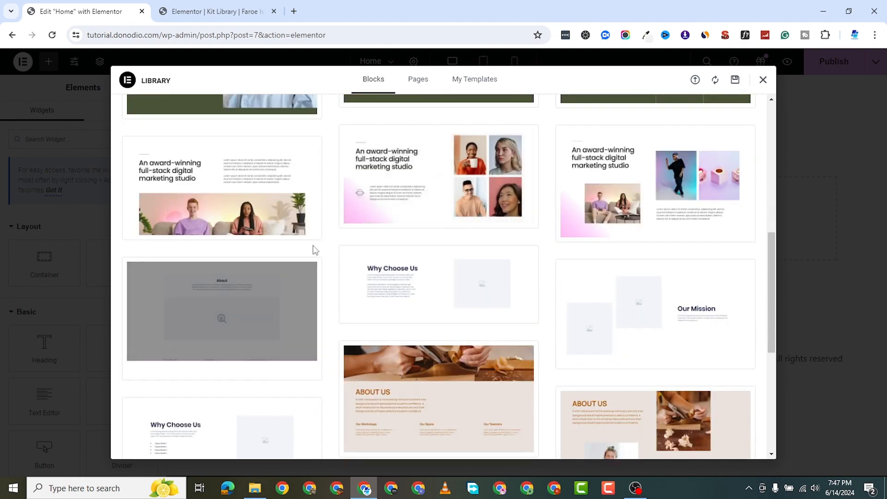
scroll(234, 234, "down", 3)
scroll(213, 206, "up", 12)
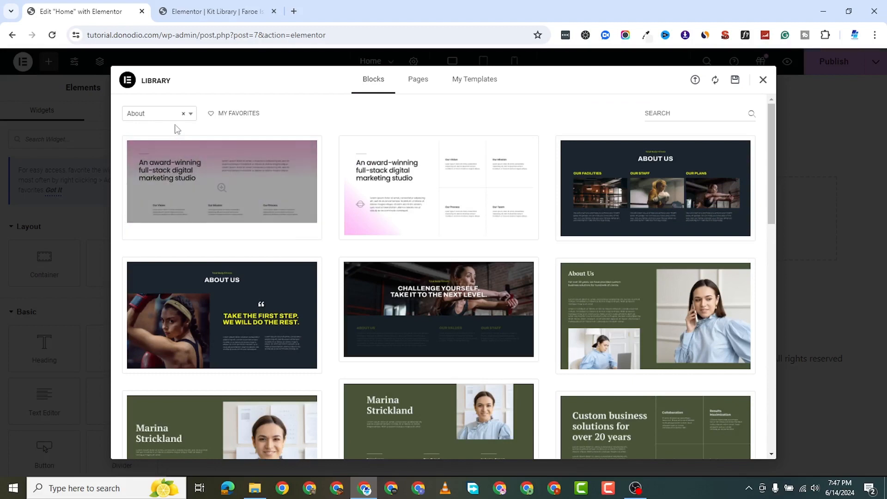
Step: Browse the template blocks in the Archive category and those in the Benefits category
left_click(161, 164)
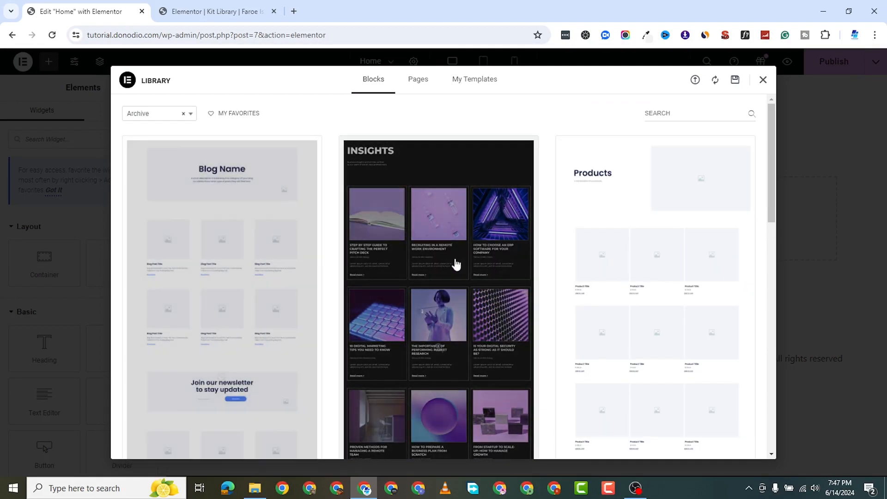
scroll(221, 326, "down", 7)
scroll(226, 350, "down", 5)
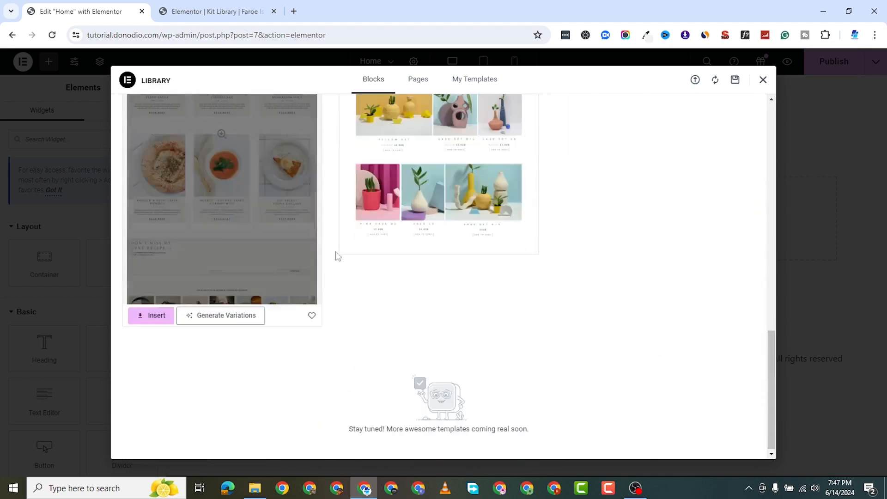
scroll(334, 254, "up", 12)
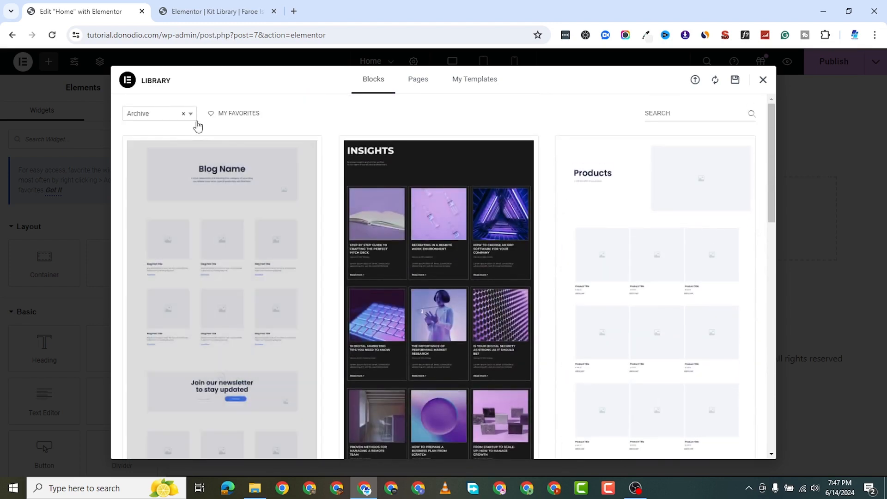
left_click(167, 185)
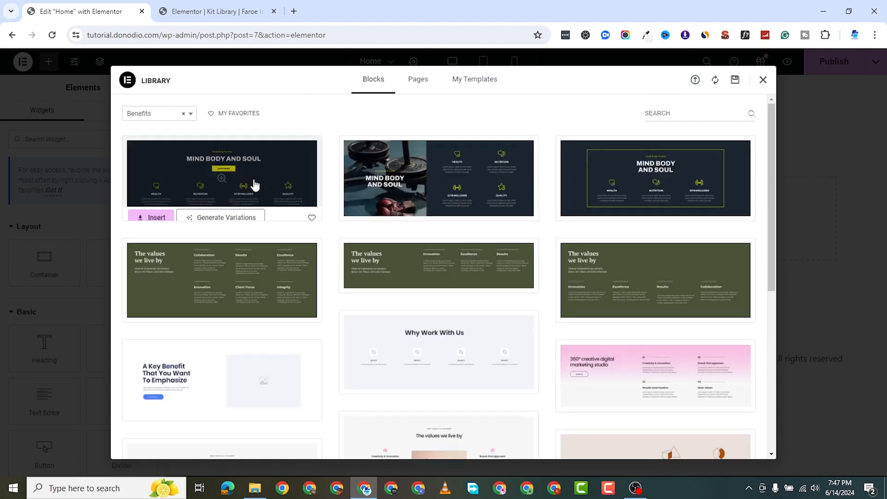
scroll(244, 292, "down", 3)
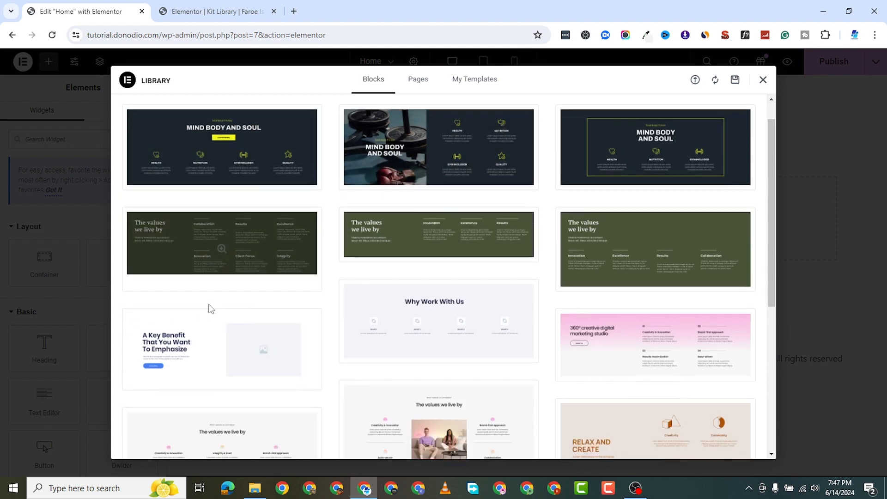
scroll(170, 138, "up", 3)
Step: Filter the blocks by the Hero category and choose the first "Be the Best You Can Be" block for insertion
left_click(155, 119)
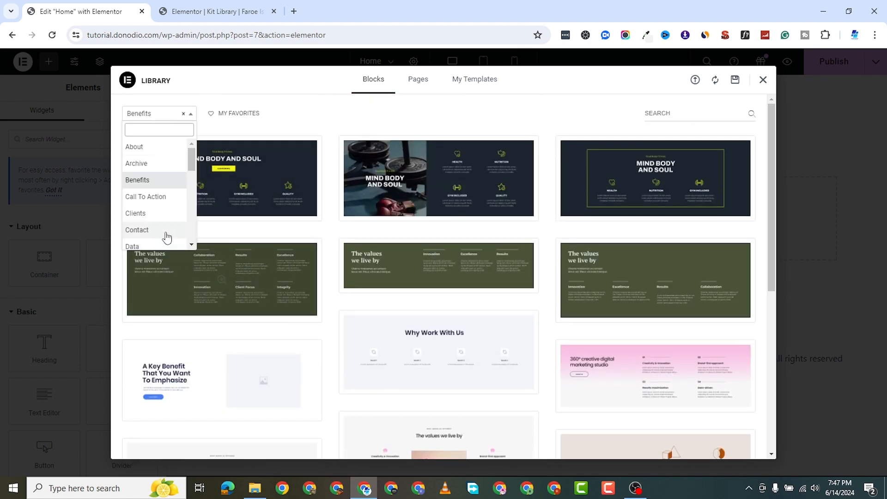
left_click_drag(192, 167, 191, 206)
left_click(158, 176)
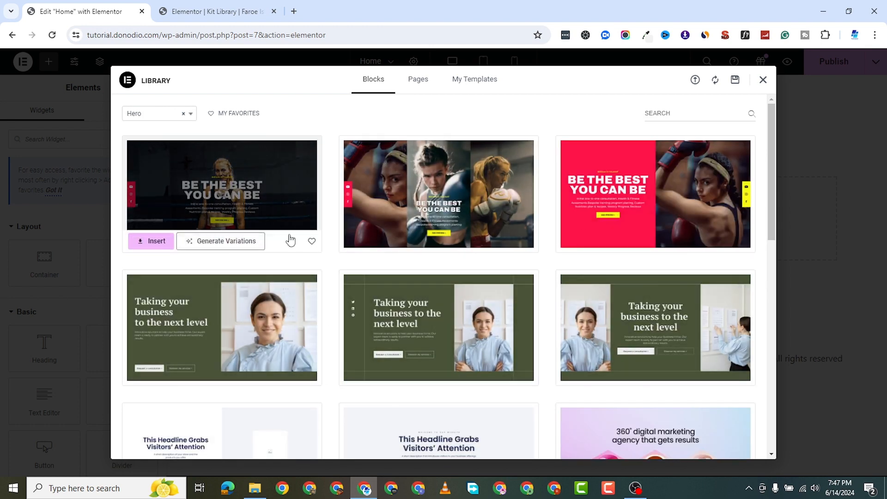
left_click(156, 242)
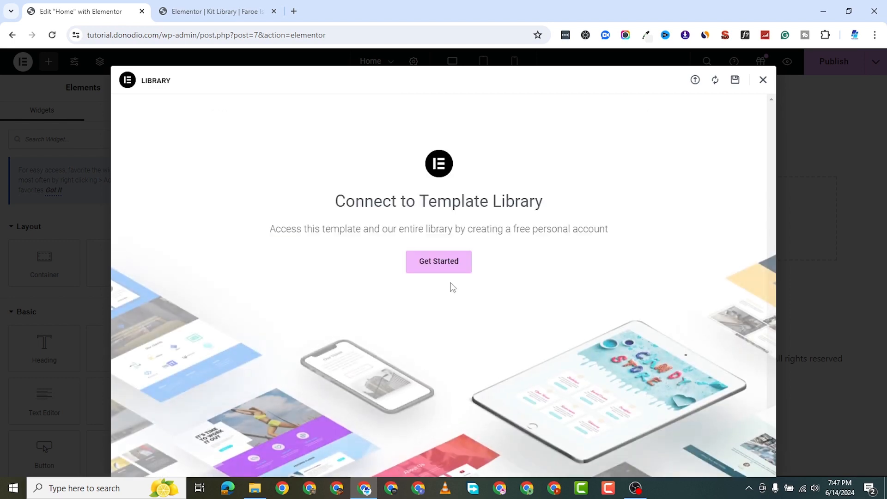
Step: Connect the site to the Elementor template library and review the inserted hero section in the Home page editor
left_click(442, 262)
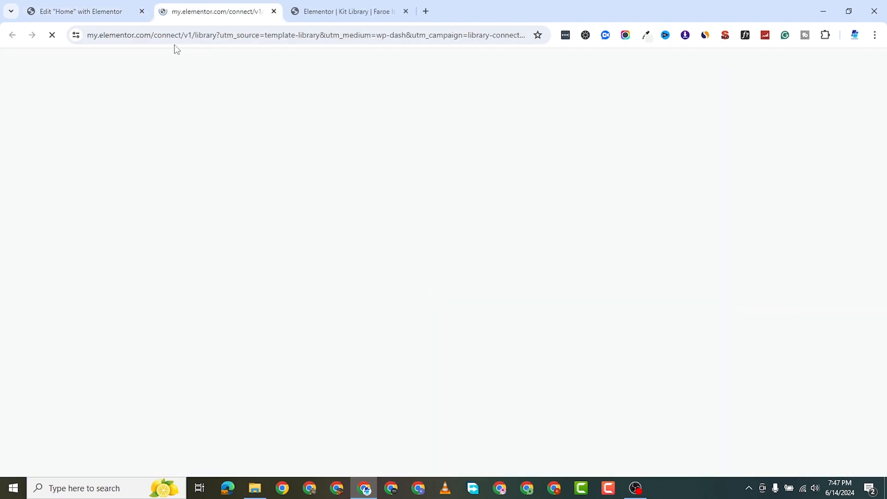
left_click(468, 386)
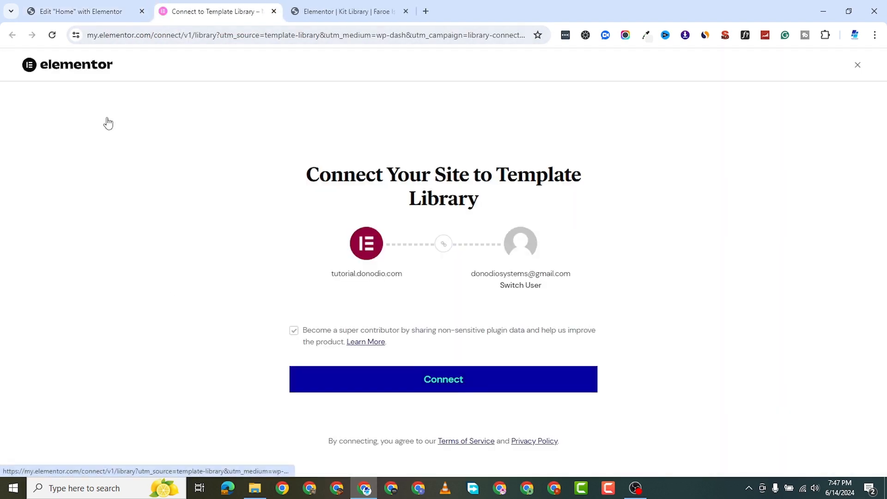
mouse_move(103, 15)
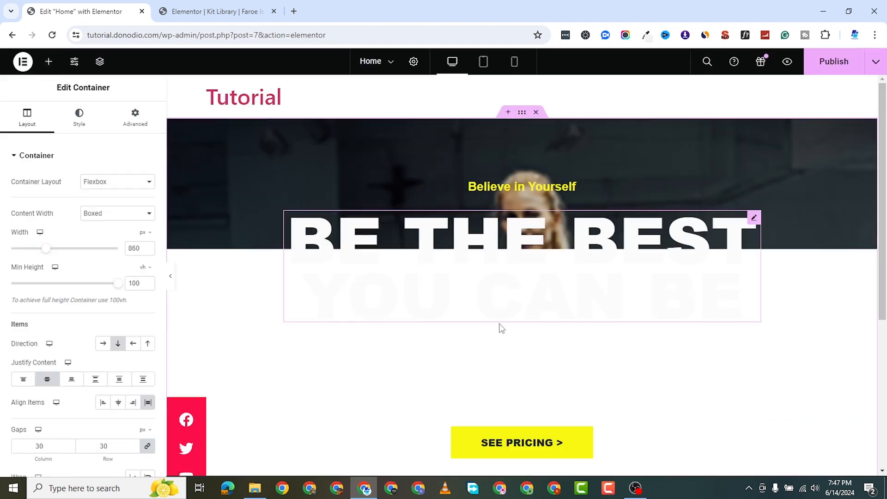
scroll(514, 293, "down", 3)
scroll(515, 293, "up", 4)
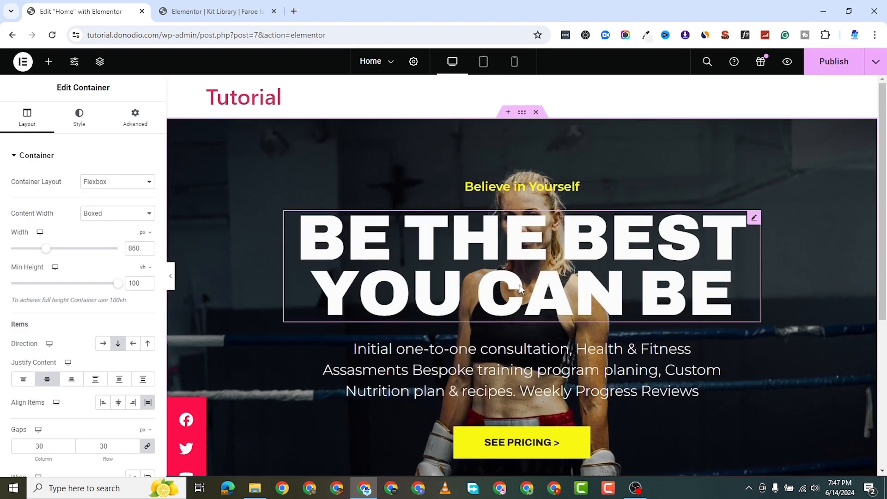
scroll(519, 288, "down", 3)
scroll(457, 241, "up", 3)
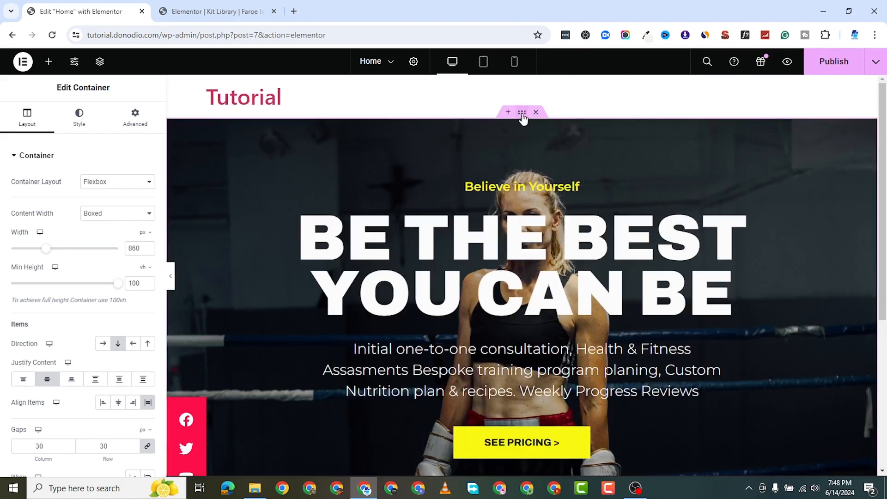
Step: Open pexels.com in a new browser tab and search for free "gym" photos
left_click(294, 10)
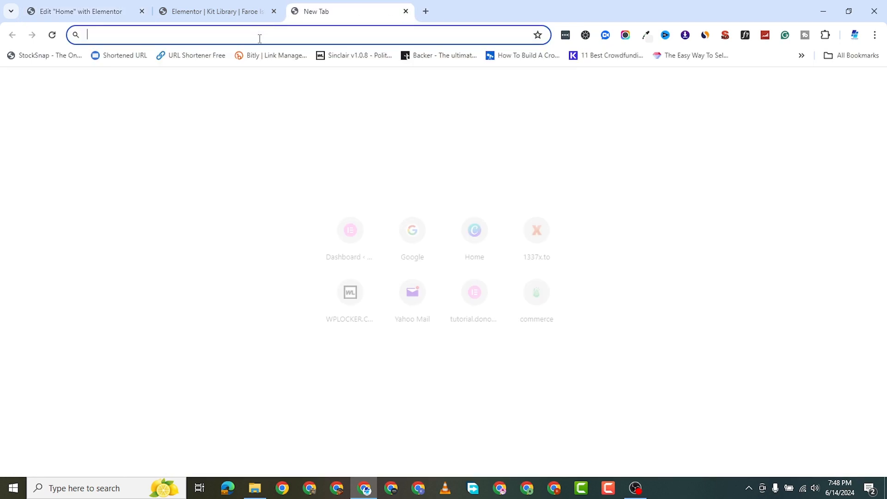
type("pexels.com")
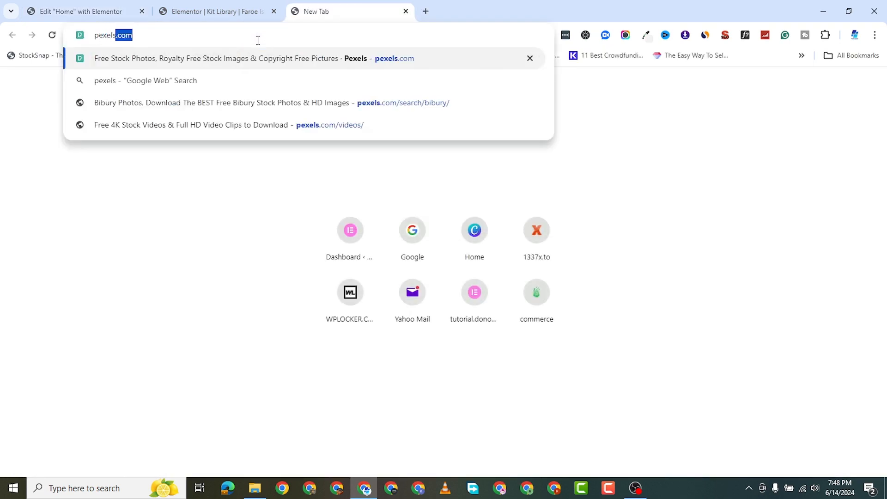
key("Return")
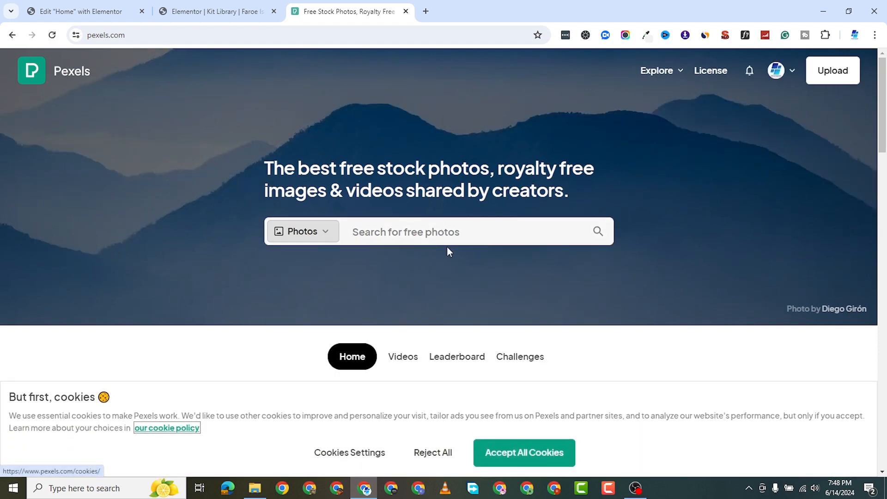
left_click(449, 238)
type("gym")
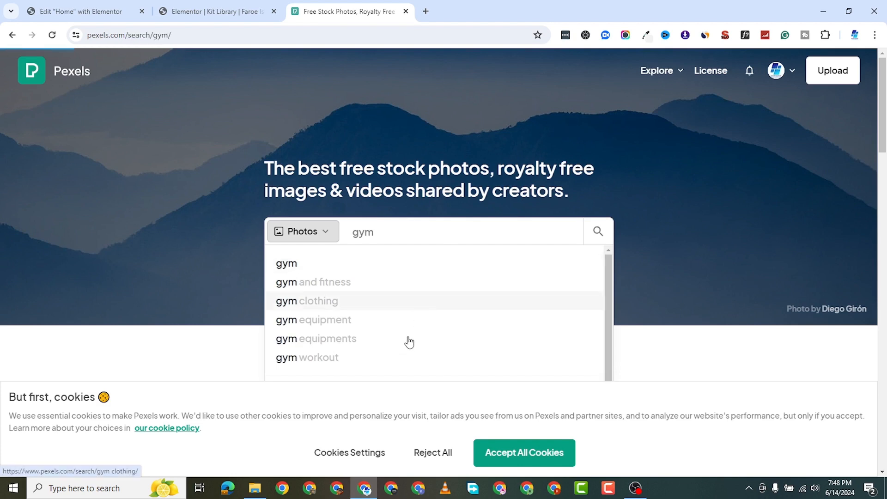
scroll(622, 267, "down", 3)
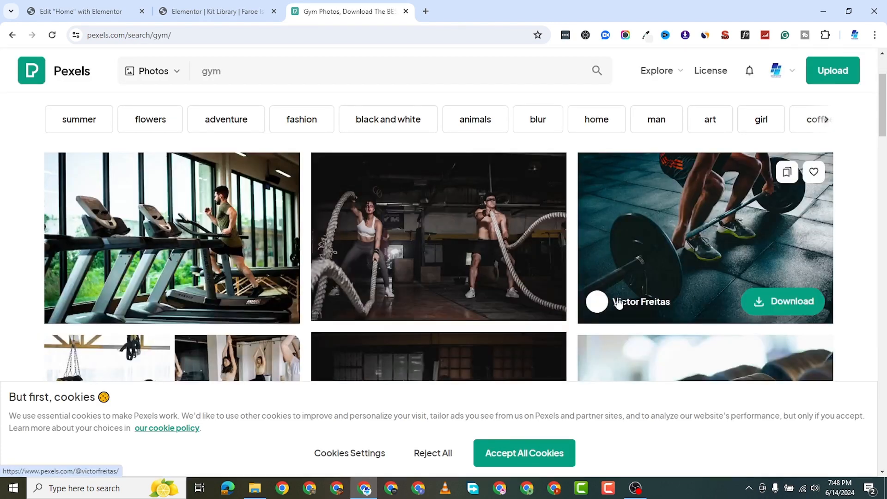
scroll(623, 267, "up", 2)
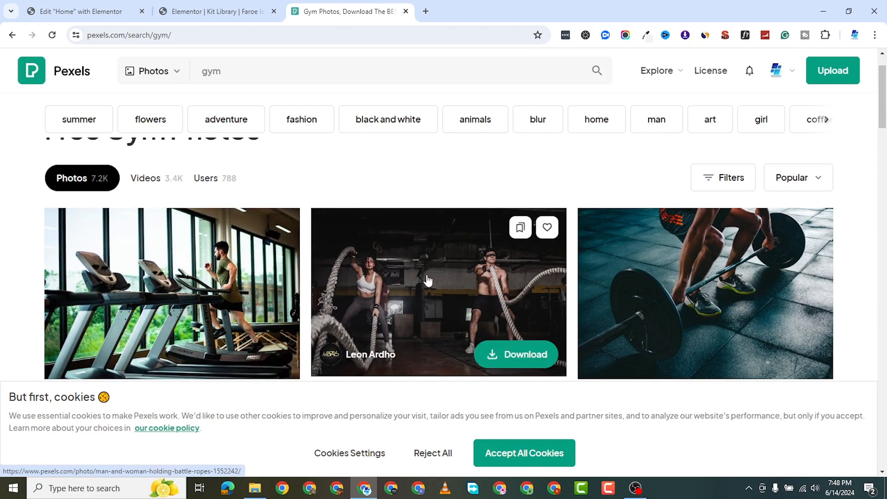
Step: Download the photo of the man and woman holding battle ropes in Medium size, 1280×850
left_click(434, 276)
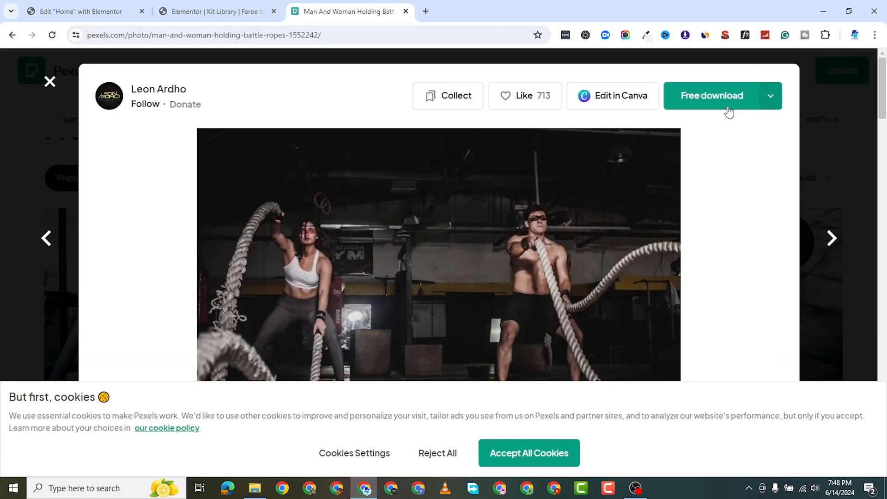
left_click(769, 97)
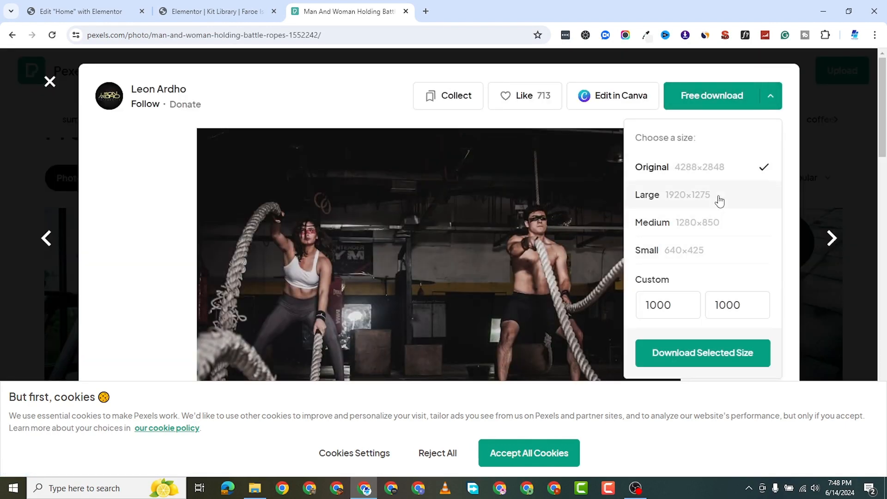
left_click(722, 222)
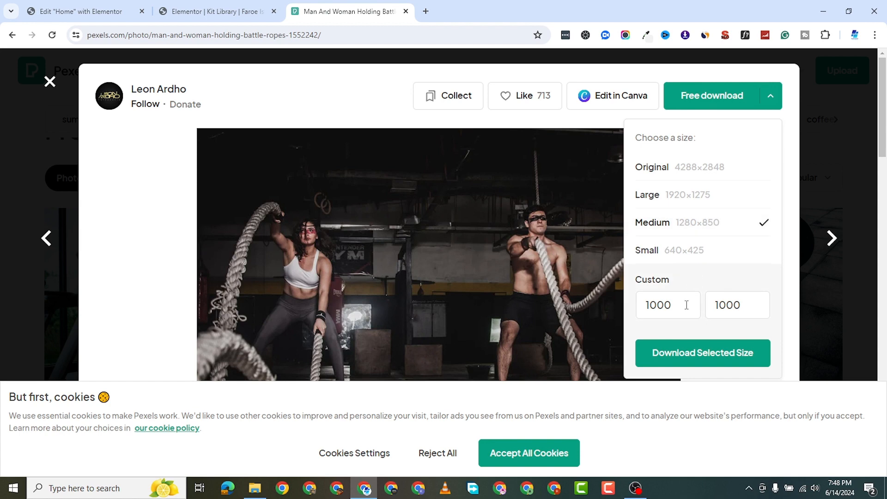
left_click(683, 352)
Step: Return to the Home page editor, replace the hero container's background image with the downloaded battle-ropes photo, and review the section
left_click(219, 12)
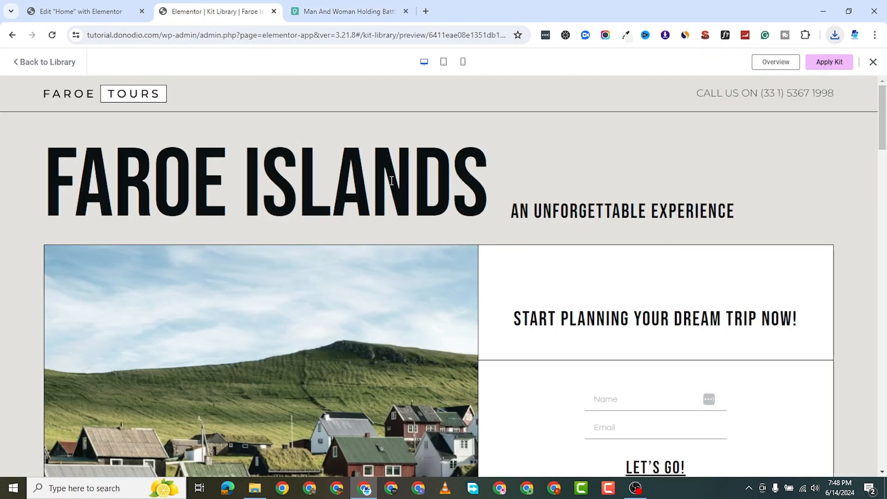
left_click(113, 12)
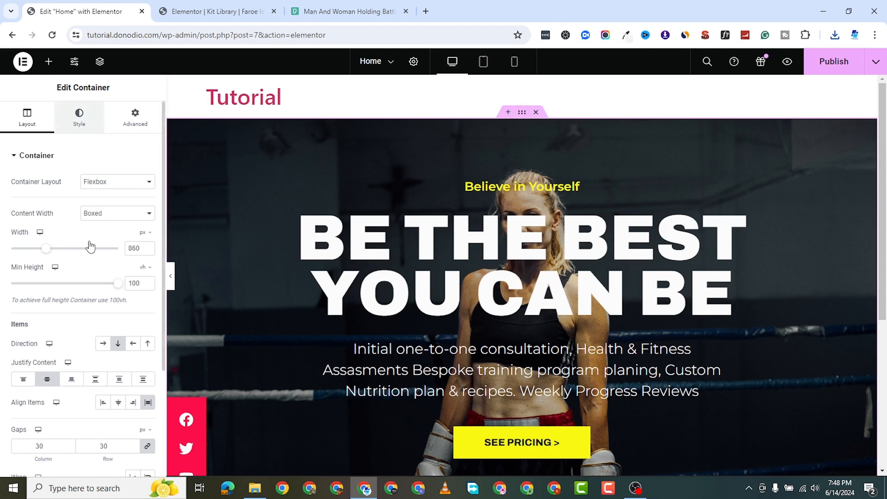
left_click(80, 118)
left_click(92, 261)
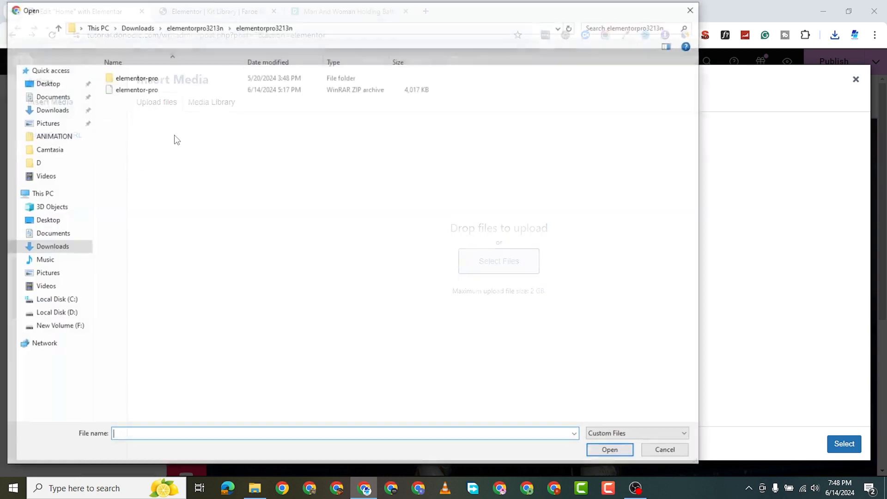
left_click(57, 110)
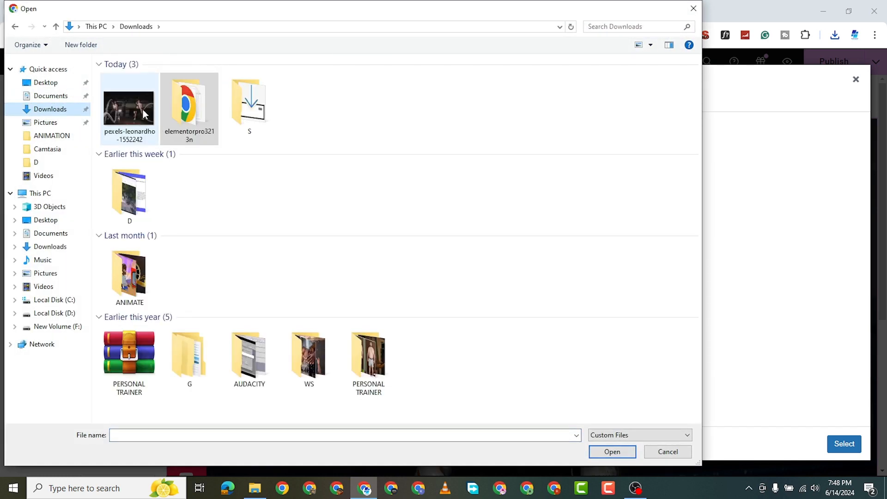
double_click(139, 104)
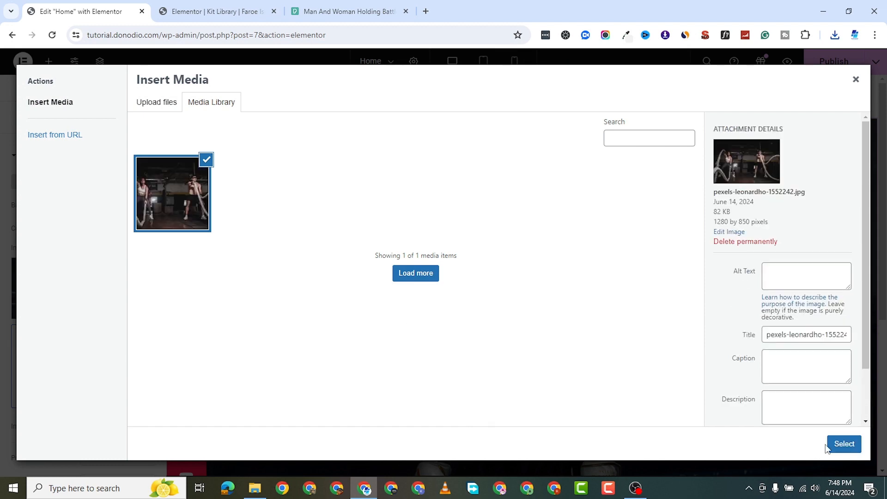
scroll(564, 323, "down", 1)
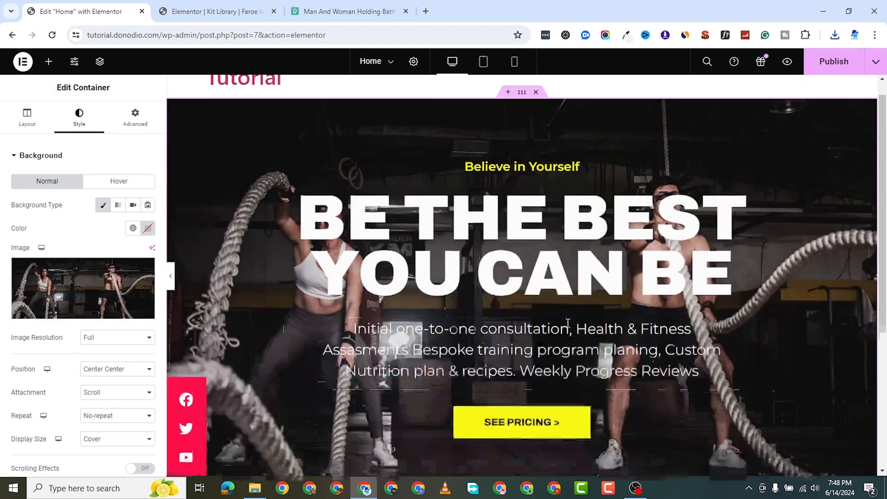
scroll(582, 265, "up", 1)
scroll(583, 264, "down", 3)
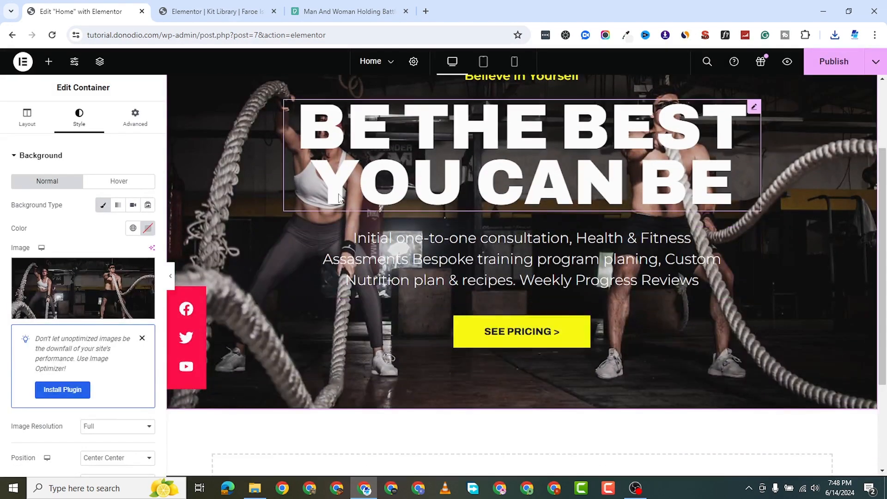
Step: Set the hero heading "Be the Best You Can Be" to font size 86 px and line height 80 px
left_click(754, 108)
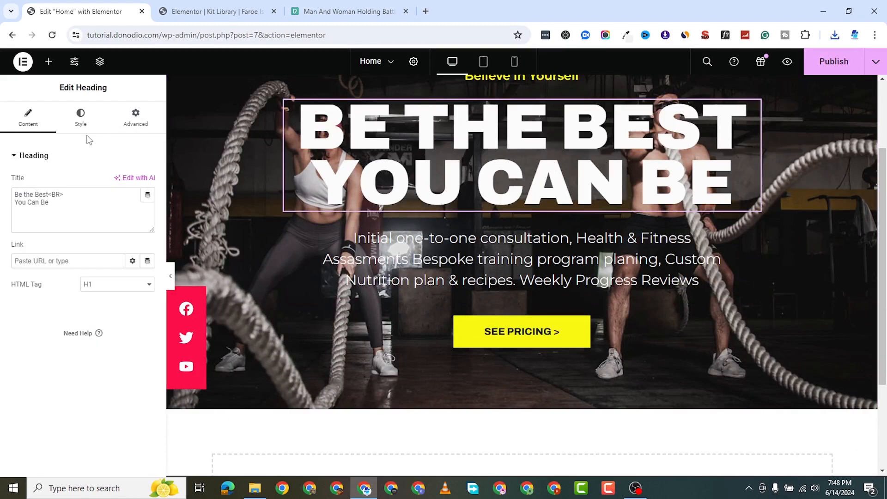
left_click(83, 116)
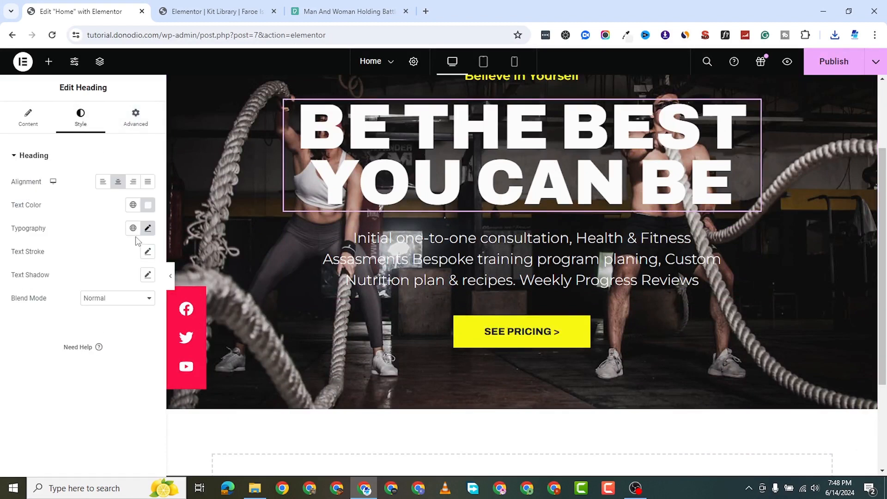
left_click(148, 228)
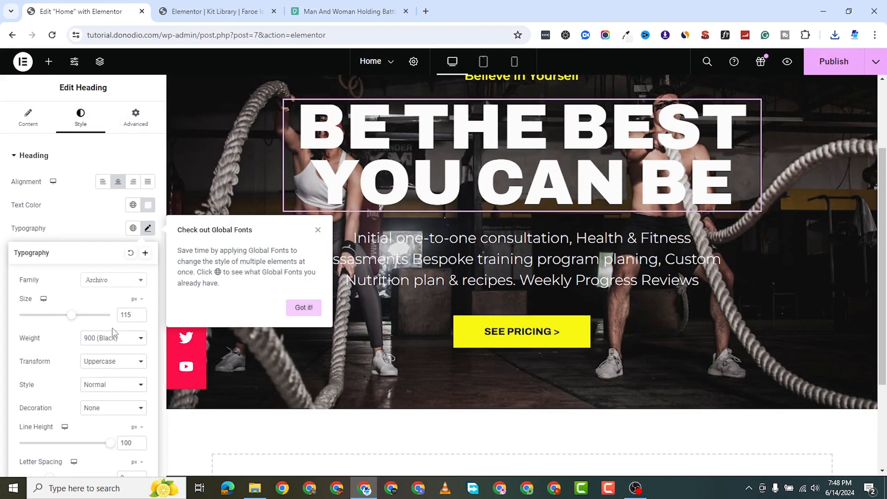
left_click(141, 316)
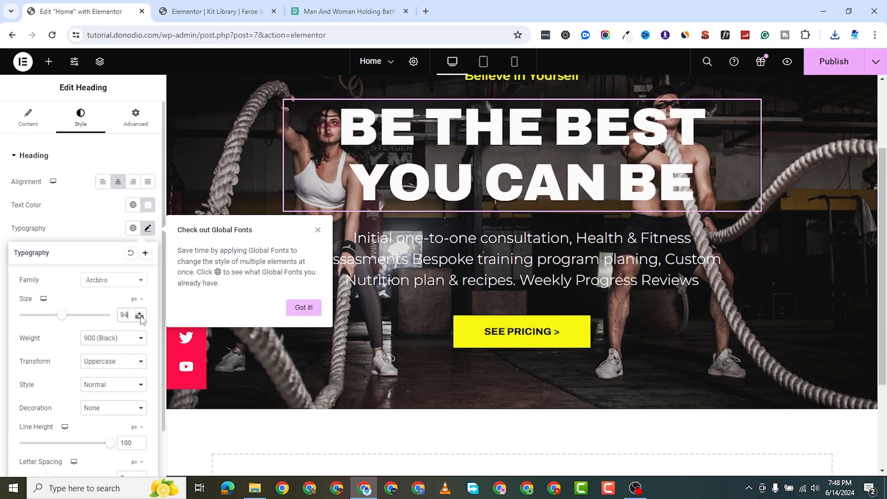
left_click(141, 316)
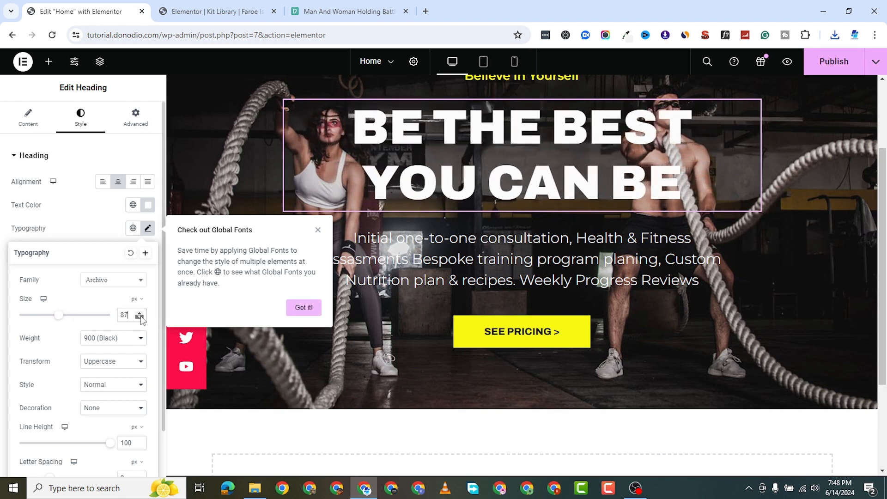
left_click(141, 445)
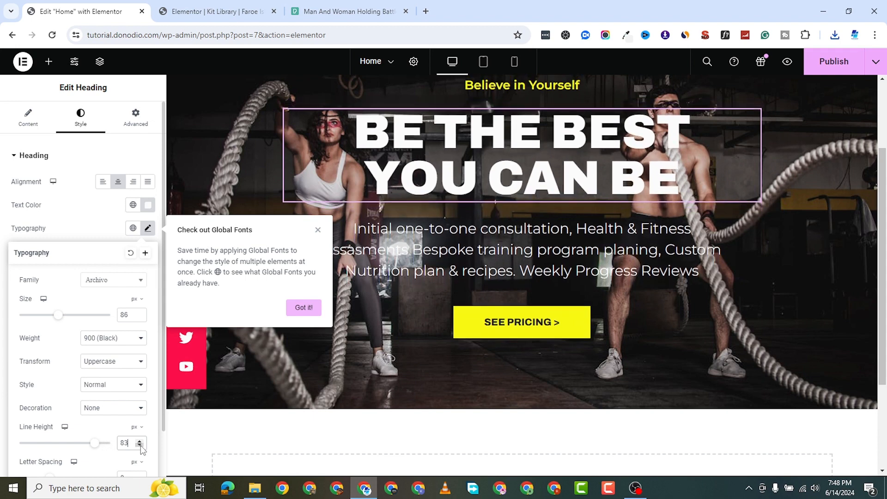
left_click(140, 445)
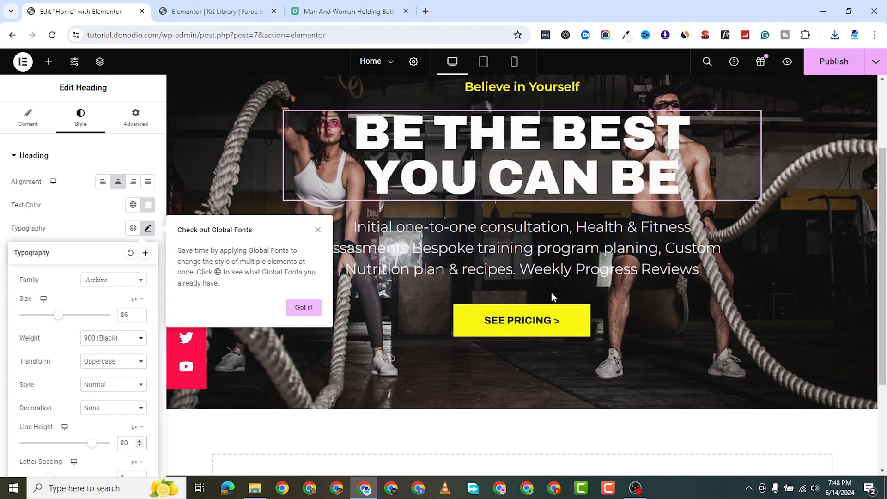
left_click(318, 230)
Step: Insert the dark "Mind Body and Soul" block with the Learn More button from the library's Benefits category below the hero section
scroll(508, 258, "down", 3)
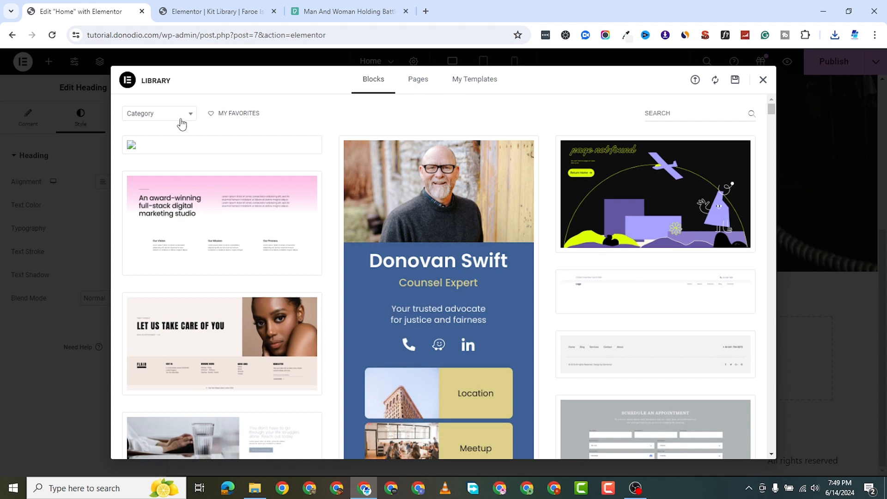
left_click(183, 114)
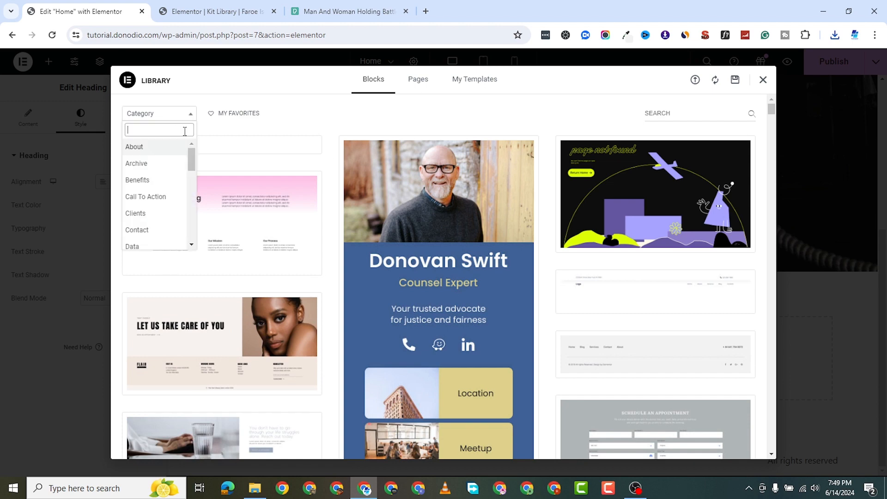
left_click(175, 181)
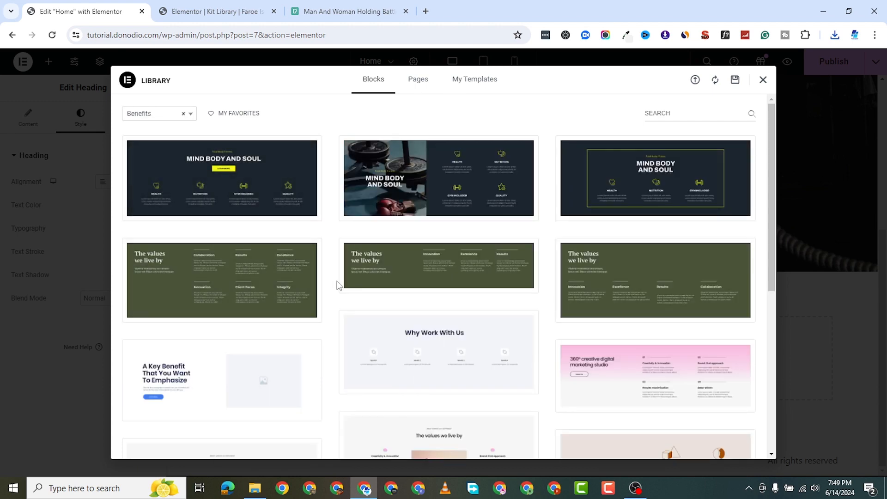
scroll(416, 337, "down", 7)
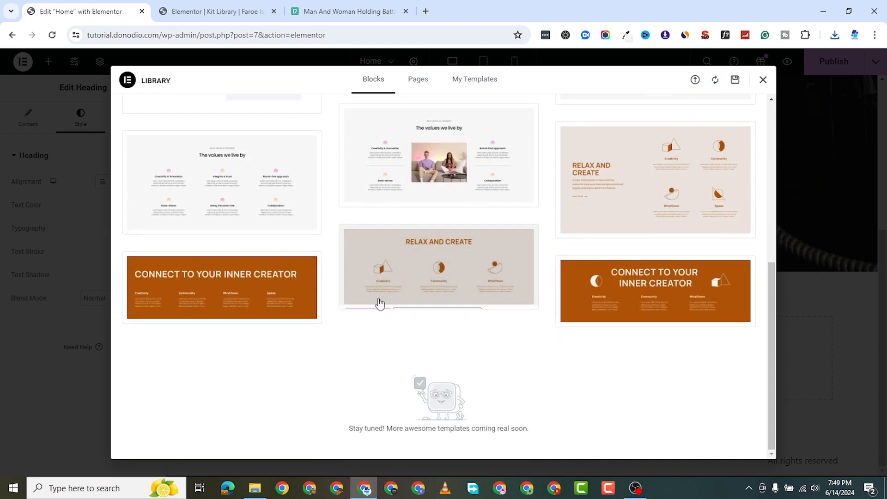
scroll(379, 302, "up", 8)
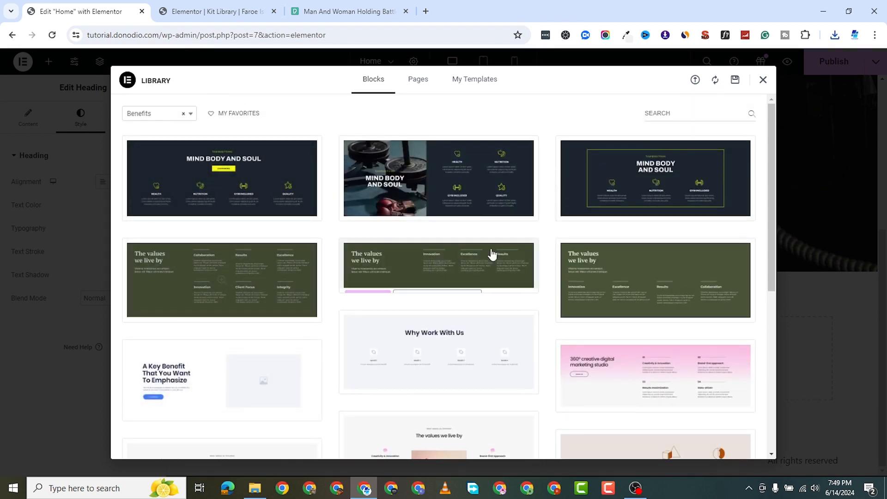
mouse_move(234, 192)
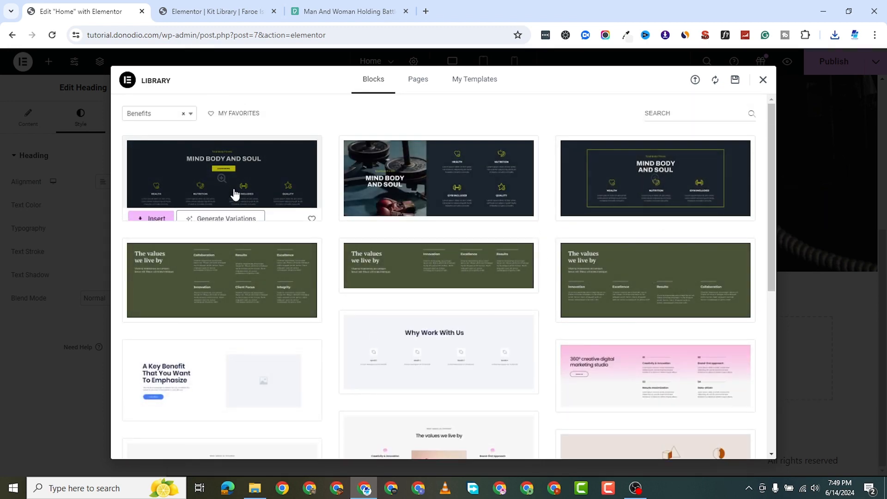
left_click(156, 210)
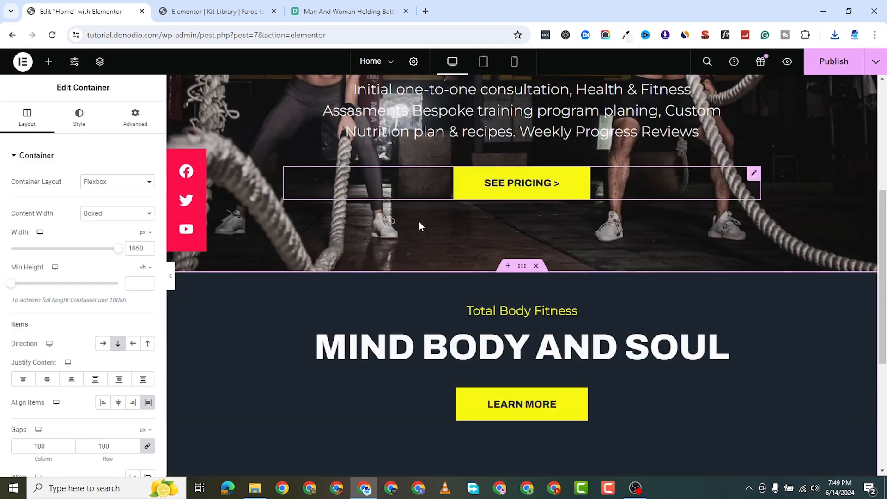
scroll(544, 371, "down", 6)
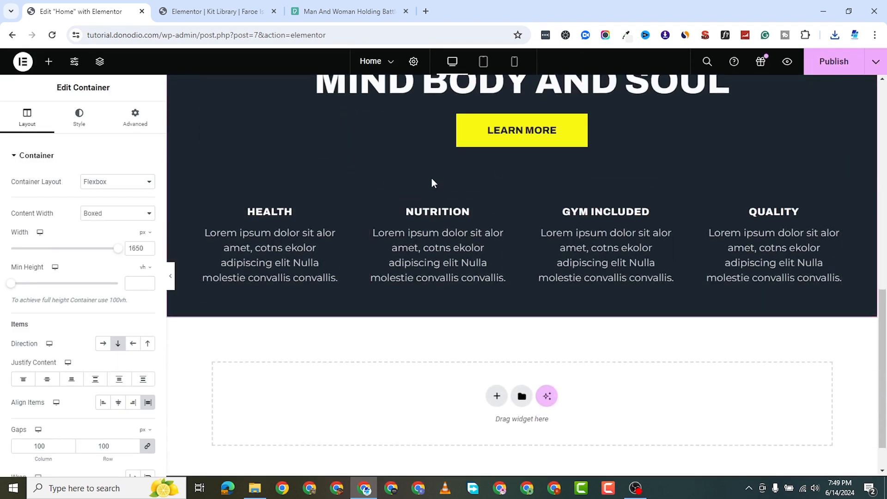
scroll(580, 234, "up", 3)
scroll(539, 131, "down", 2)
scroll(535, 261, "up", 1)
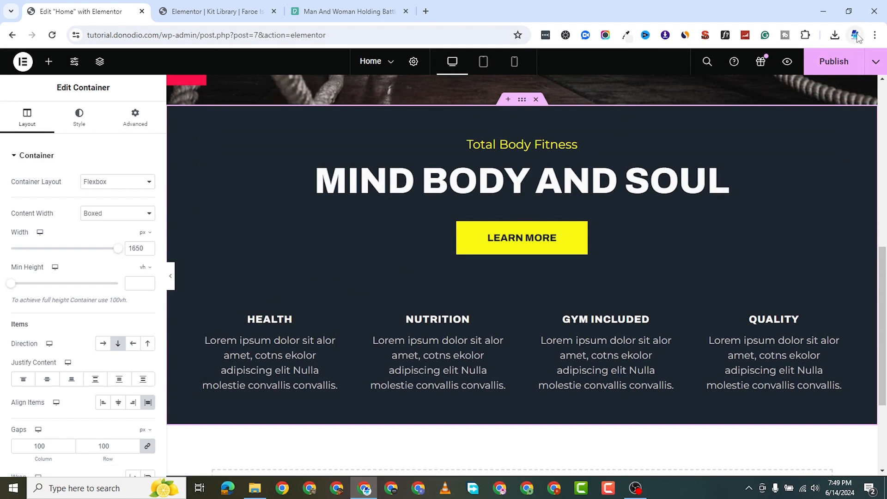
Step: Publish the Home page and check its sections in a preview in a new browser tab
left_click(839, 62)
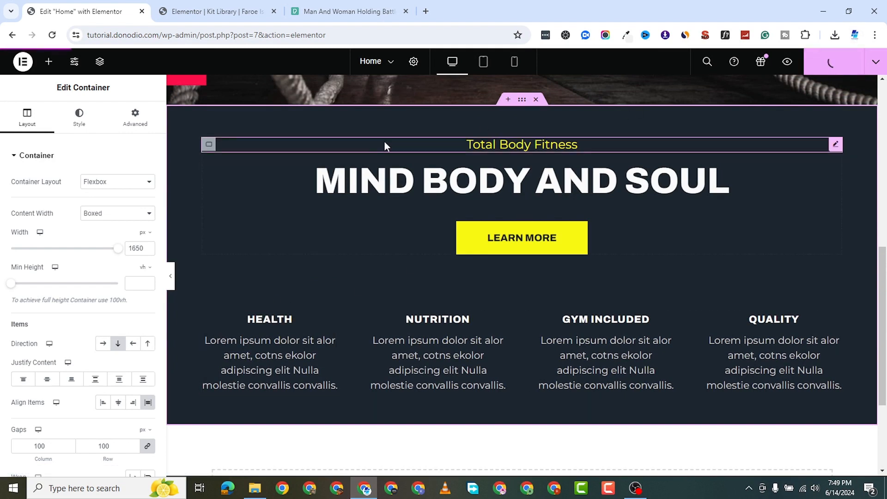
left_click(787, 62)
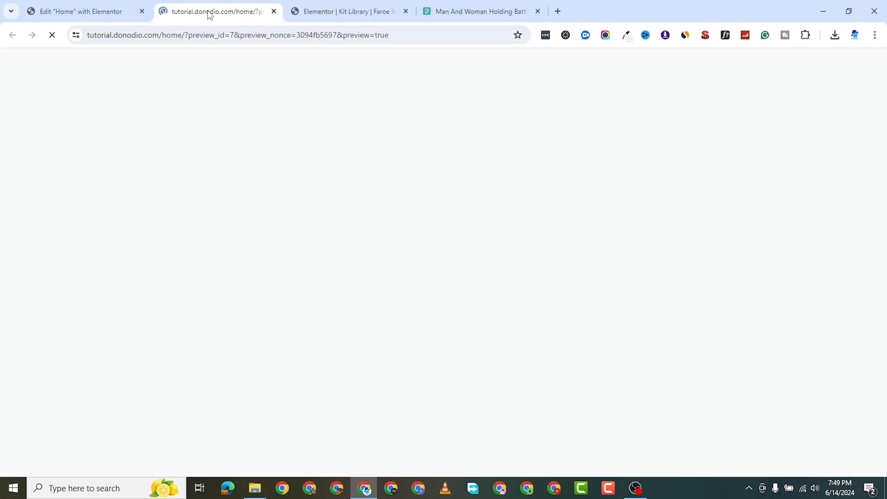
scroll(240, 212, "down", 6)
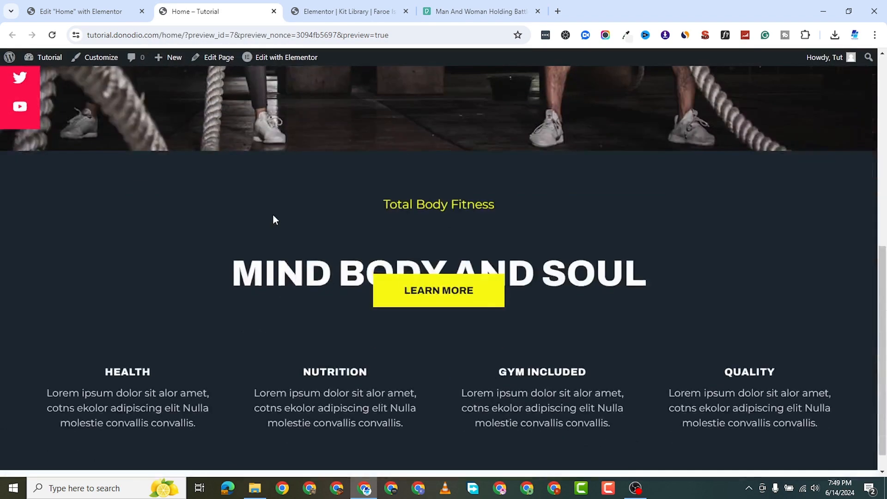
scroll(272, 215, "down", 2)
scroll(512, 190, "up", 15)
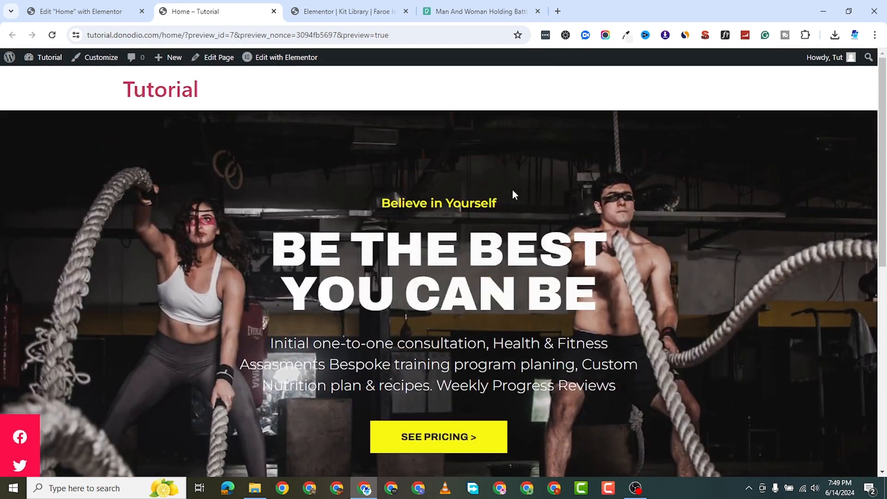
scroll(513, 193, "down", 15)
Step: Return to the Home page editor and insert the "Fight for Your Right" block from the library's Data category below the benefits section
left_click(78, 12)
scroll(508, 300, "down", 3)
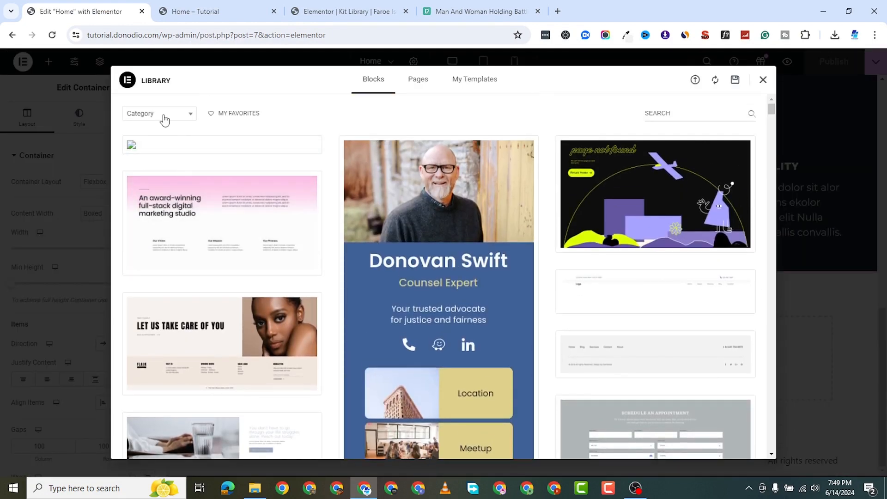
left_click(165, 114)
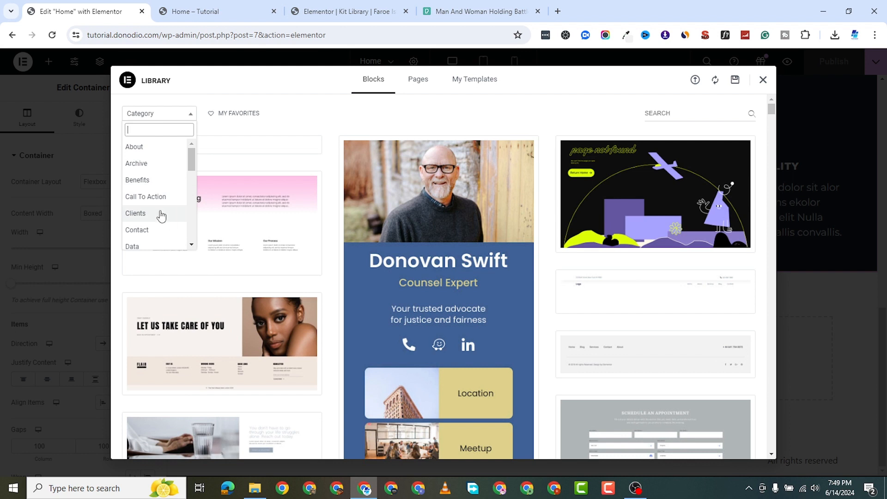
scroll(160, 215, "down", 3)
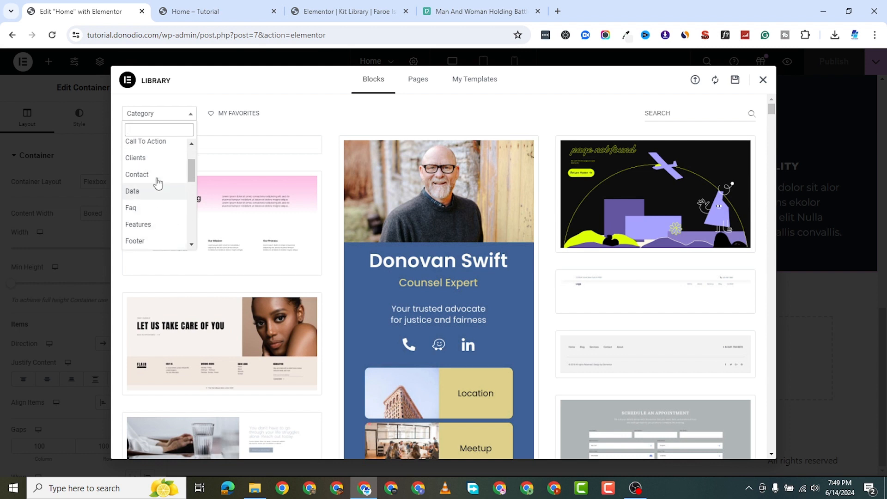
left_click(158, 193)
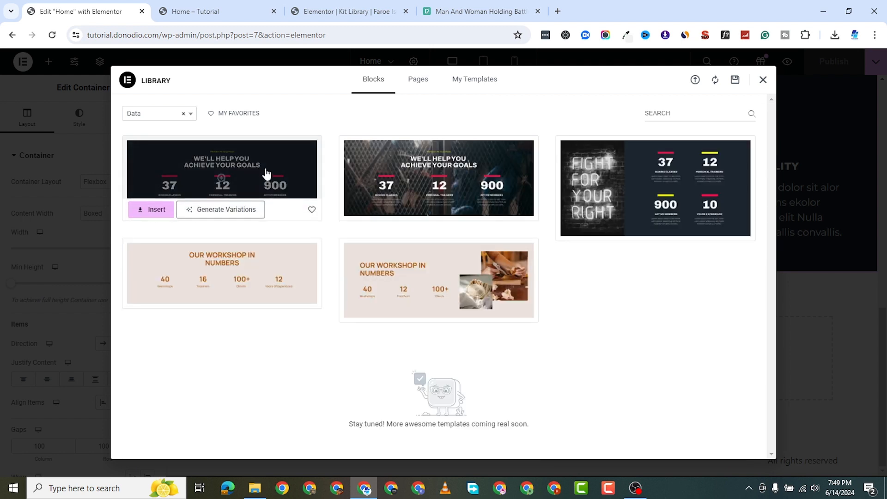
mouse_move(167, 208)
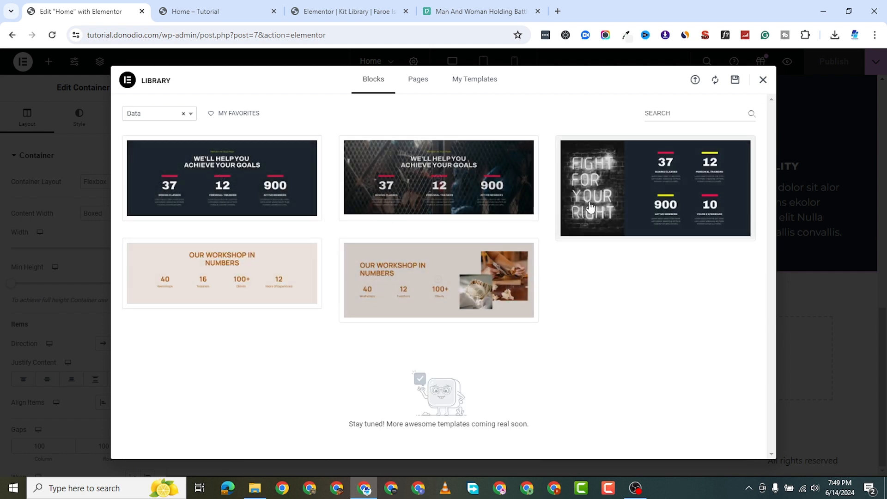
mouse_move(627, 202)
left_click(585, 230)
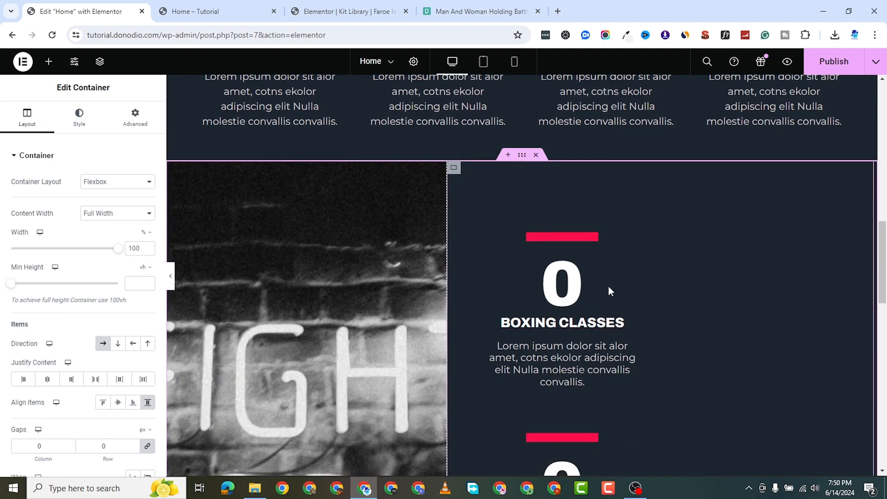
Step: Review the inserted counter section, publish the Home page and reload the editor
scroll(607, 285, "down", 4)
scroll(699, 257, "down", 13)
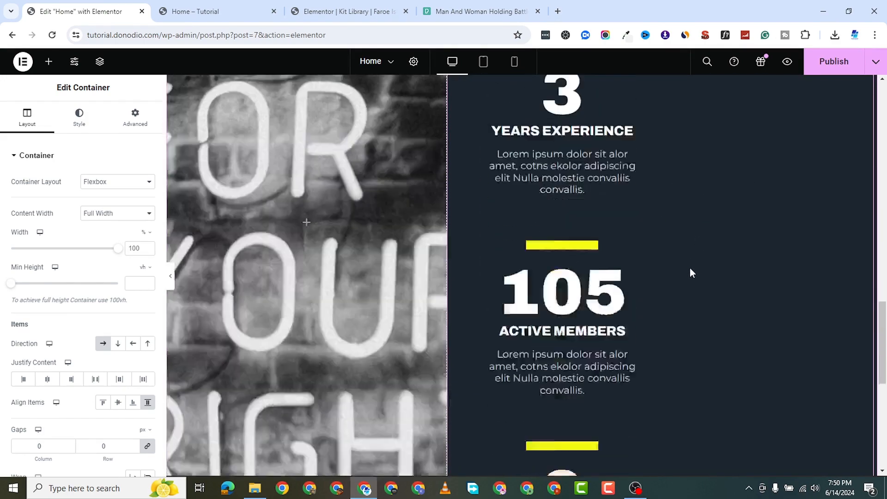
scroll(774, 138, "up", 20)
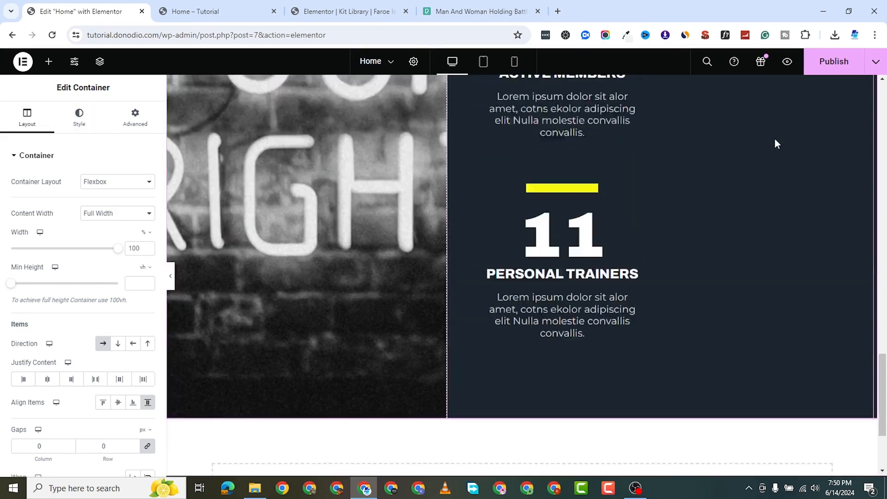
scroll(751, 182, "down", 7)
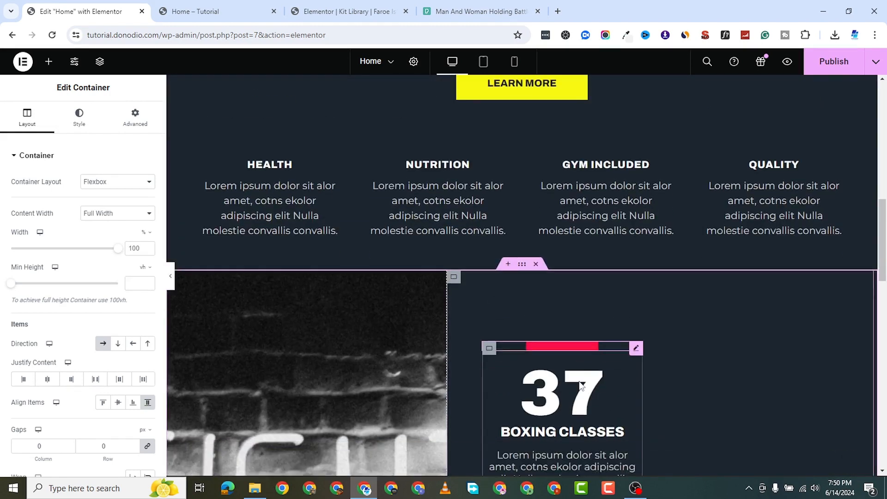
left_click(831, 61)
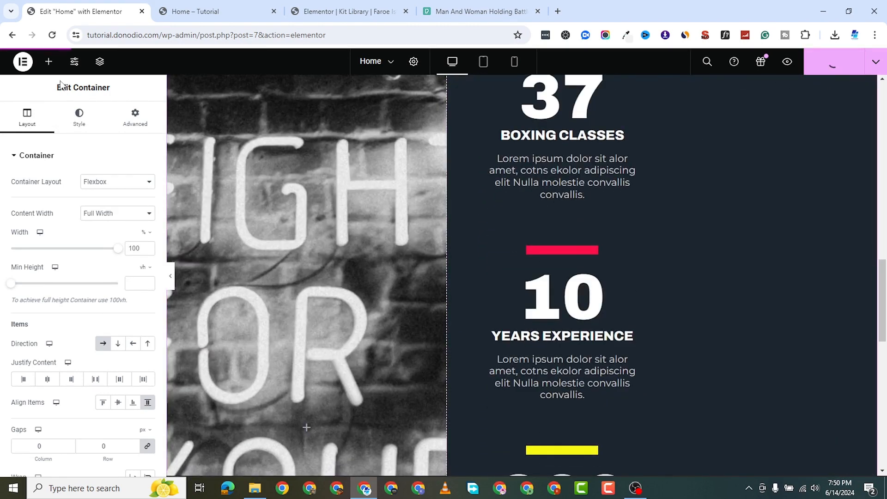
left_click(52, 35)
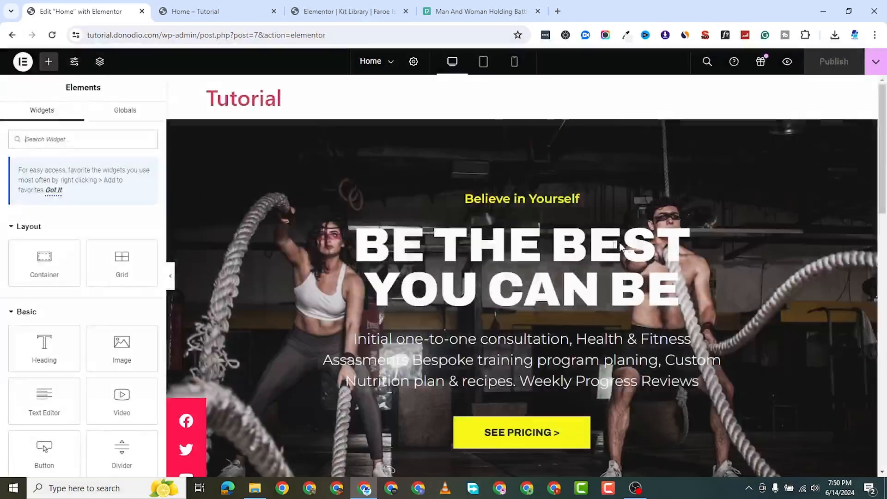
Step: Examine the layout of the hero, benefits and counter sections in the reloaded editor
scroll(646, 281, "down", 10)
scroll(645, 281, "down", 2)
scroll(653, 275, "up", 15)
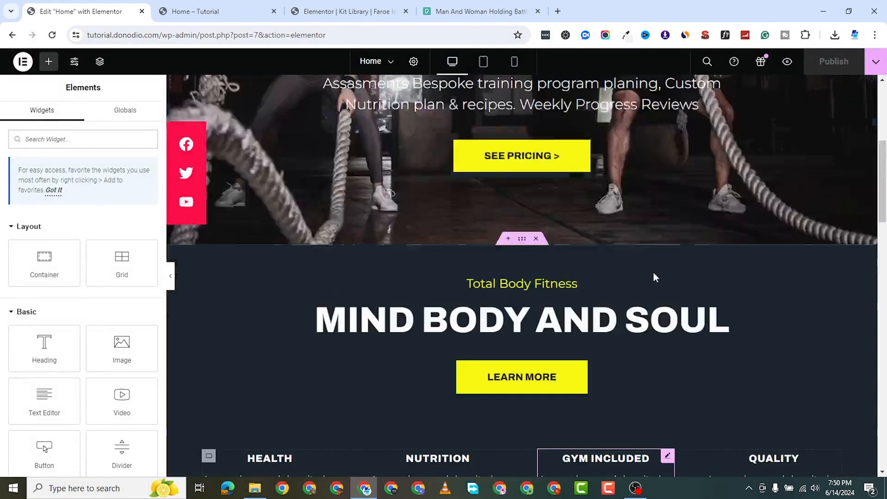
scroll(686, 280, "down", 20)
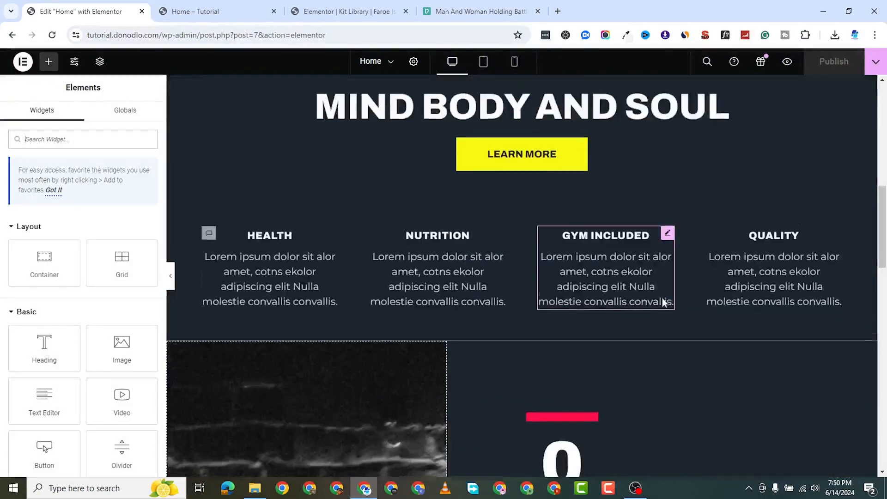
scroll(645, 304, "down", 1)
scroll(578, 227, "up", 15)
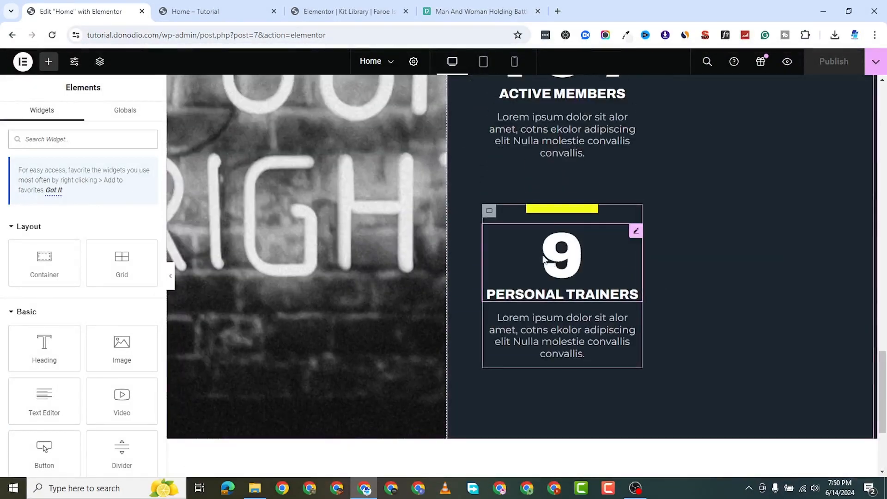
scroll(557, 250, "up", 3)
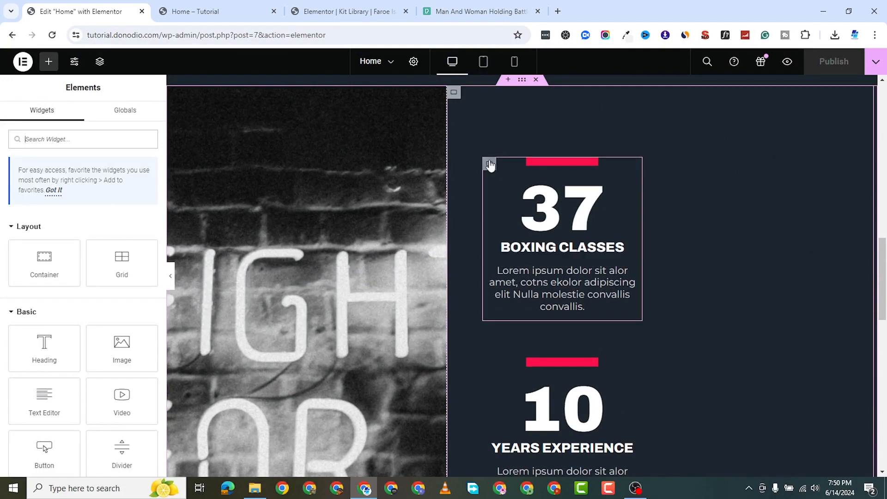
Step: Examine the layout settings of the Boxing Classes and Years Experience containers in the counter section
left_click(489, 165)
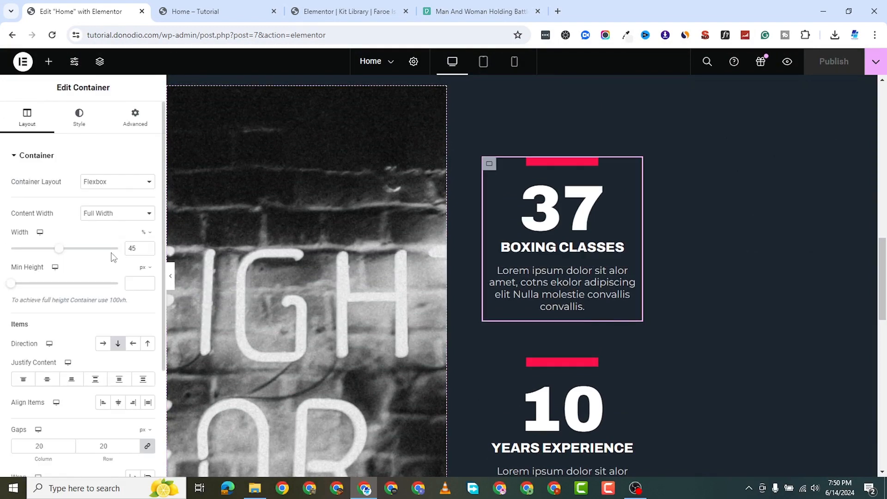
scroll(427, 237, "down", 3)
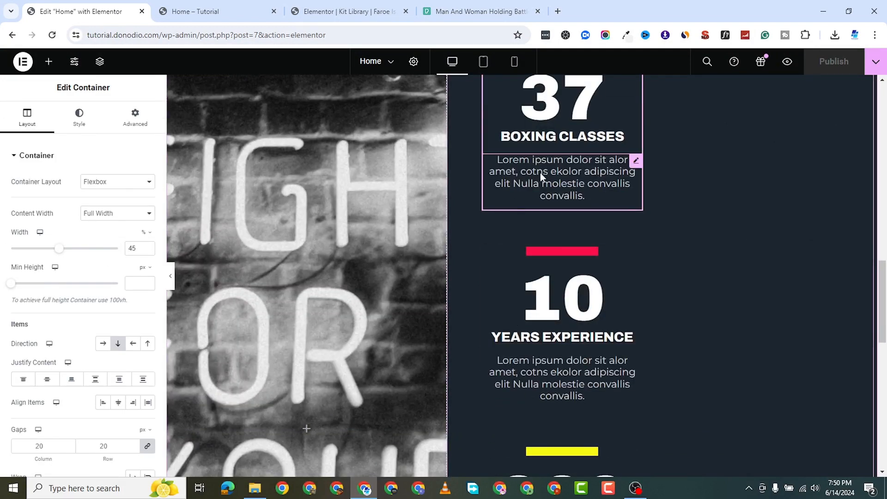
scroll(492, 273, "up", 2)
left_click(489, 309)
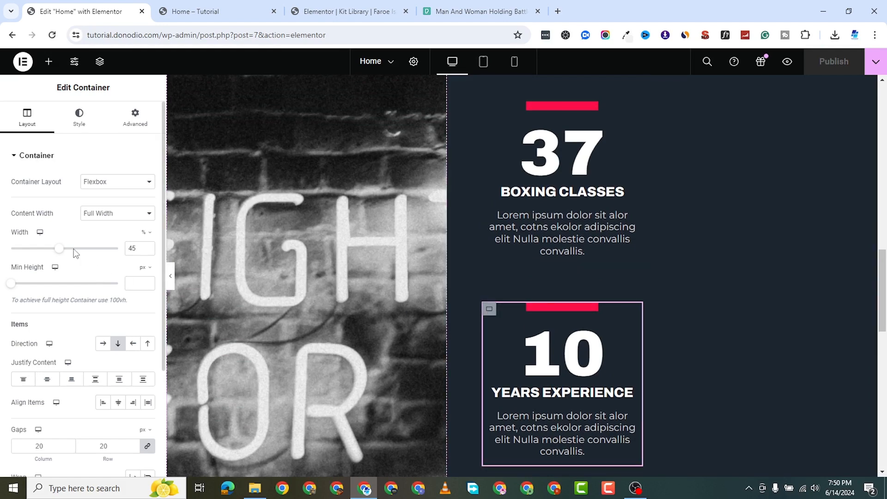
scroll(554, 277, "down", 5)
scroll(573, 251, "up", 8)
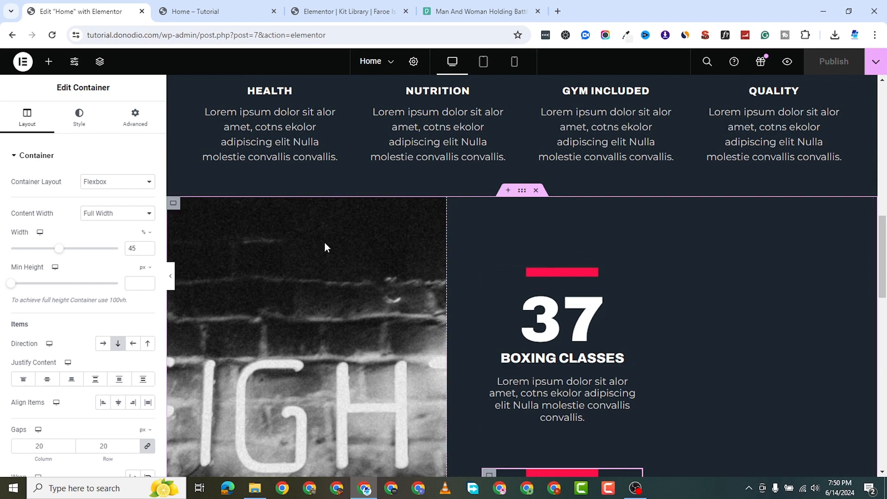
Step: Try to place a new Container beside the Boxing Classes counter in the counter section's right half
left_click(50, 62)
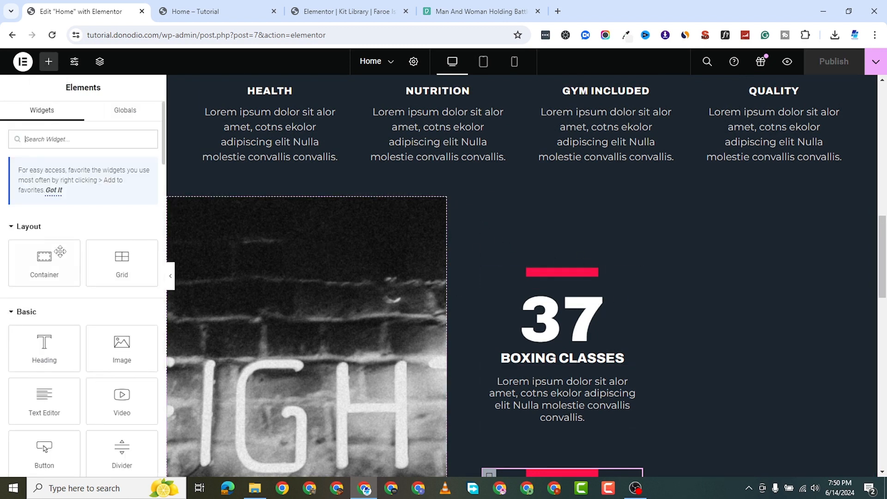
left_click_drag(60, 251, 547, 261)
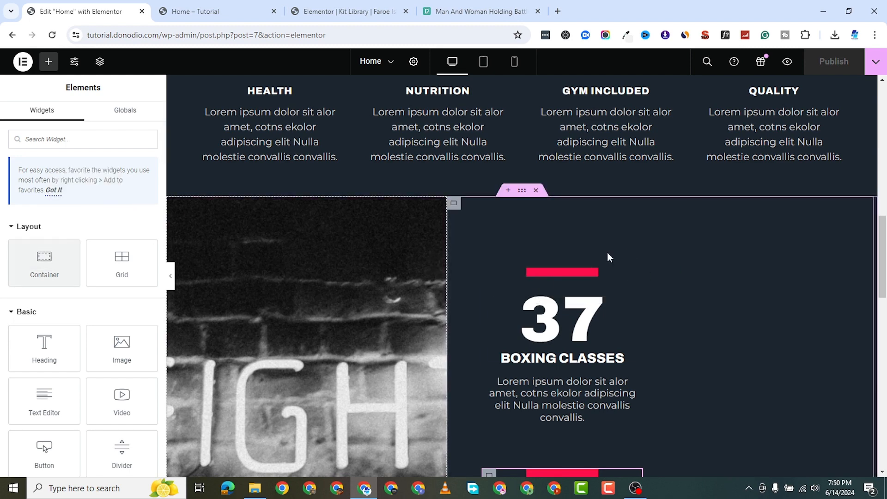
scroll(608, 258, "down", 6)
scroll(514, 267, "down", 11)
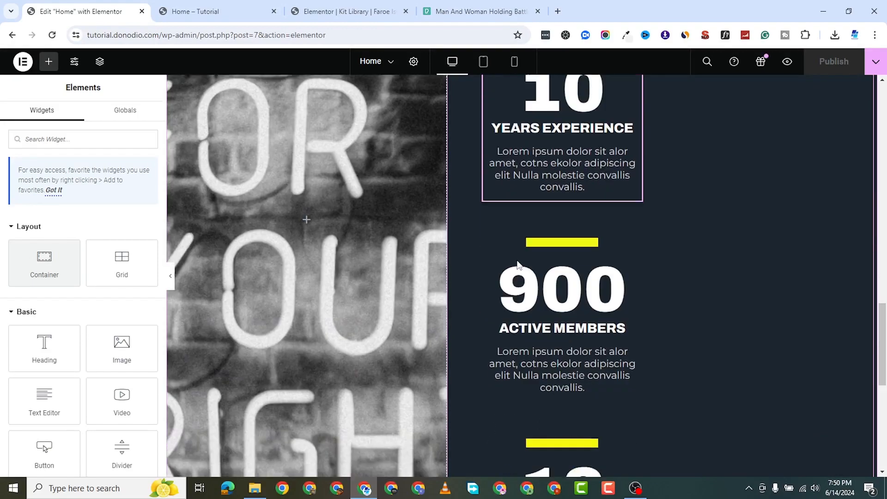
scroll(530, 257, "up", 8)
scroll(591, 306, "up", 12)
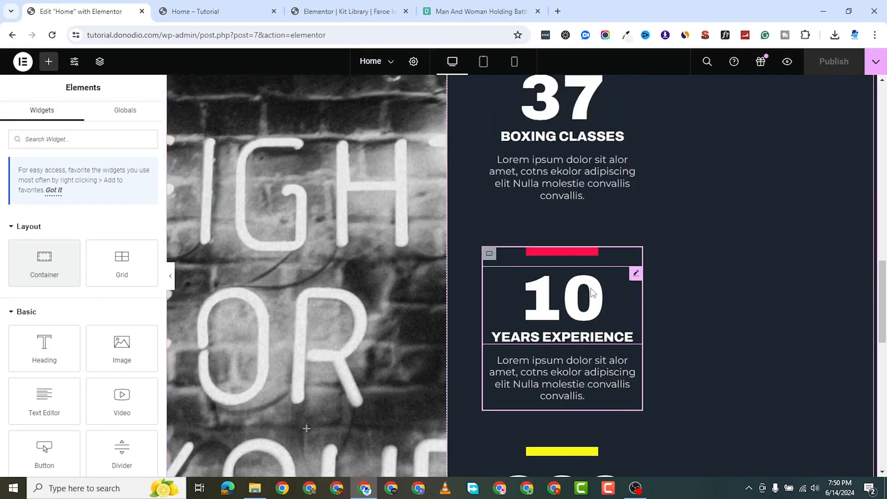
scroll(508, 332, "down", 4)
scroll(510, 309, "down", 2)
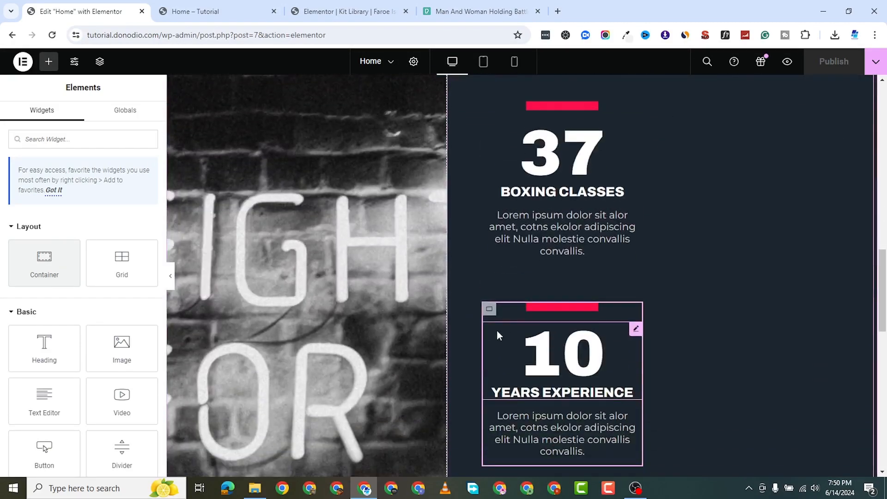
mouse_move(489, 109)
left_mouse_down()
mouse_move(658, 346)
mouse_move(489, 110)
left_mouse_up()
scroll(562, 139, "down", 1)
scroll(514, 224, "up", 5)
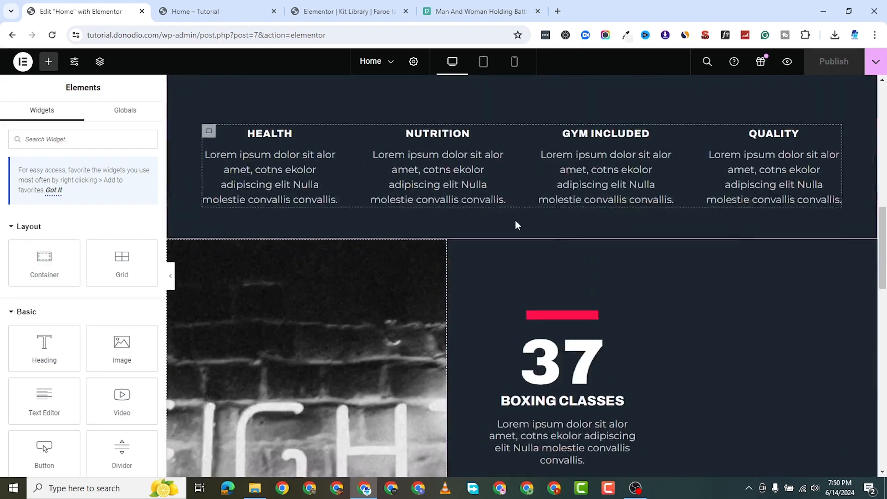
Step: Replace the "Fight for Your Right" section with the plain dark "We'll Help You Achieve Your Goals" block from the library's Data category
left_click(535, 249)
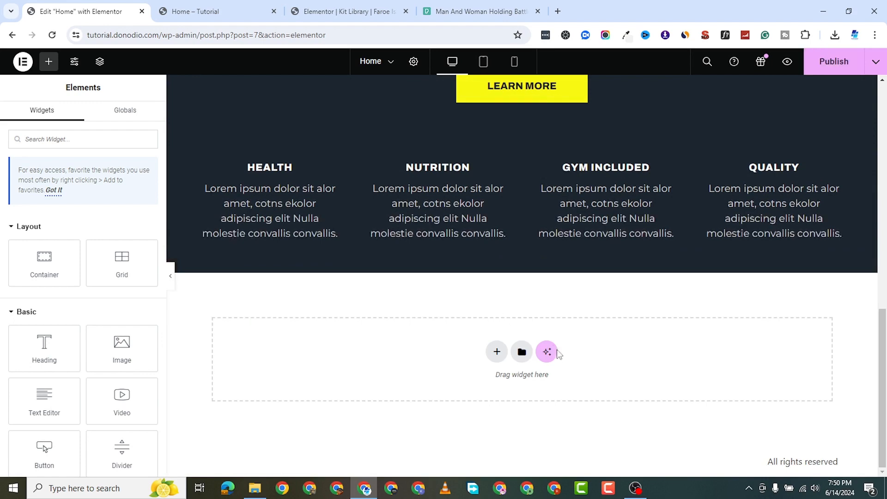
left_click(522, 353)
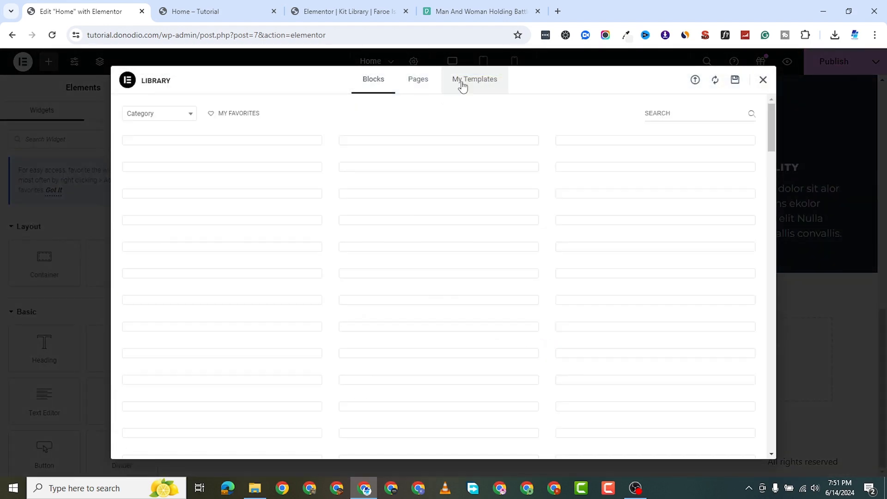
left_click(146, 119)
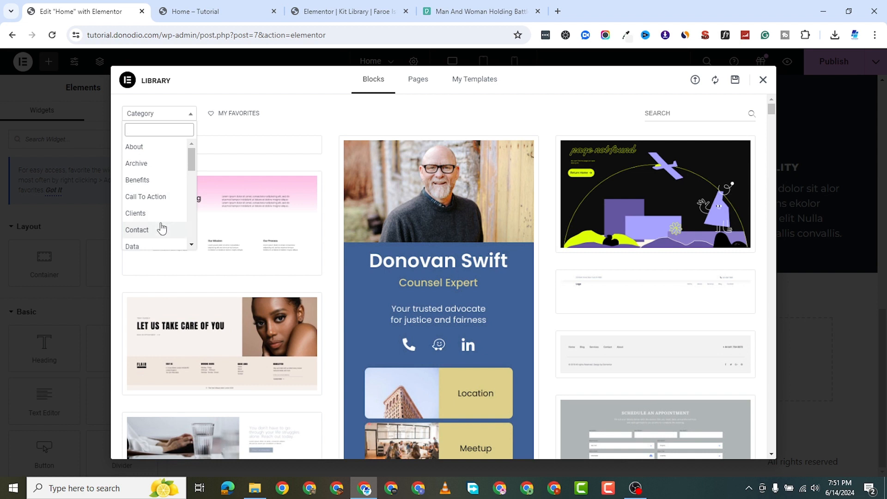
left_click(160, 246)
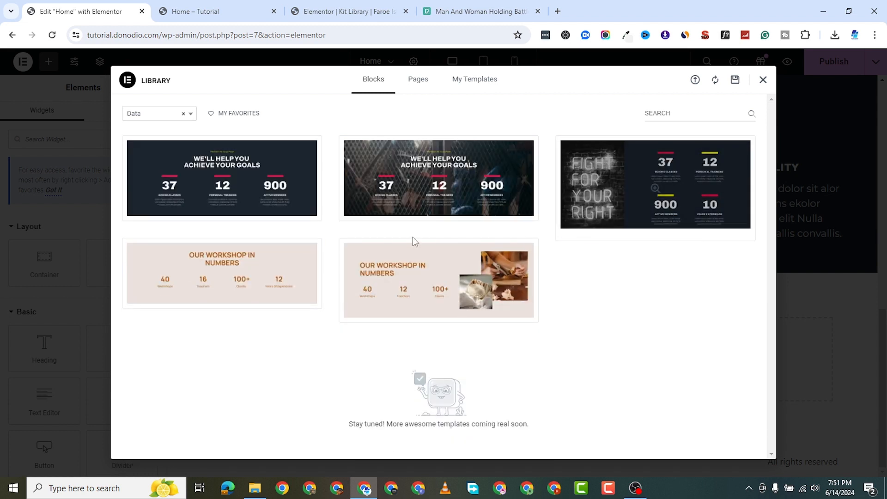
mouse_move(218, 199)
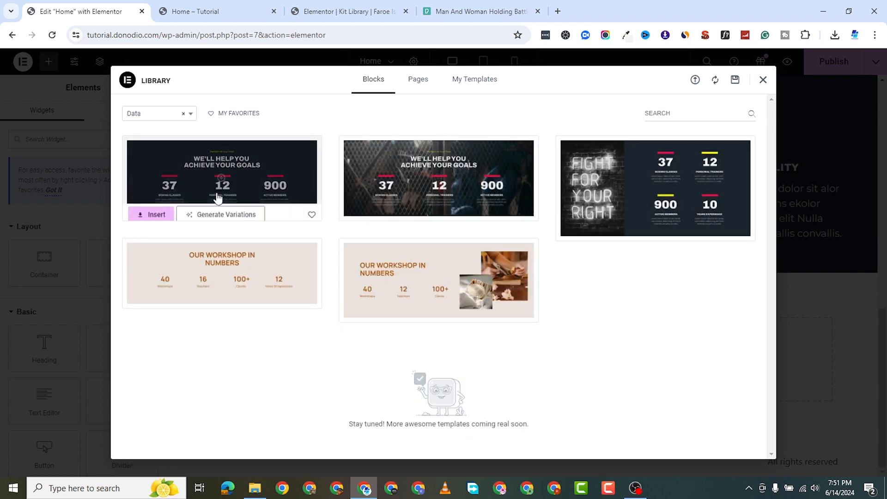
left_click(155, 213)
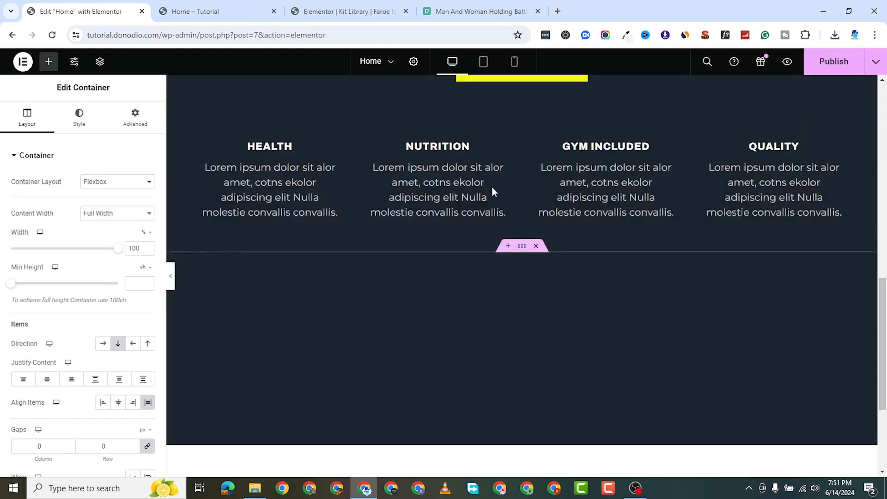
scroll(568, 309, "down", 4)
scroll(542, 285, "up", 5)
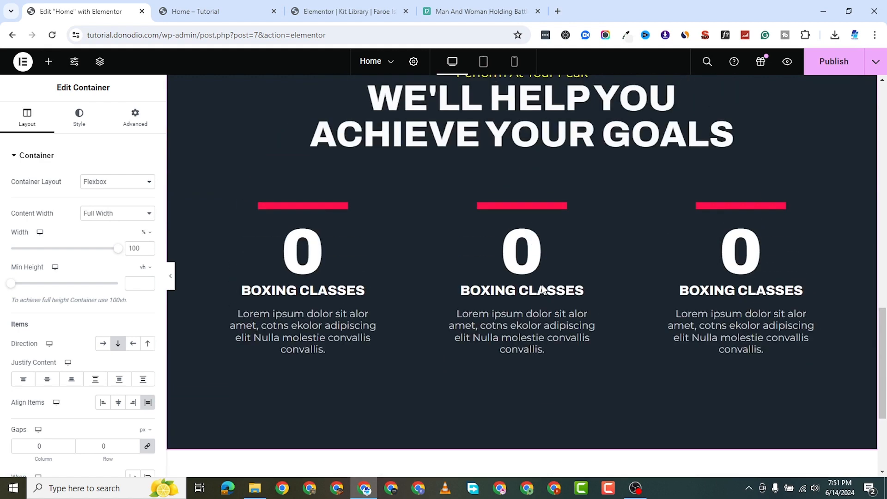
scroll(542, 285, "up", 2)
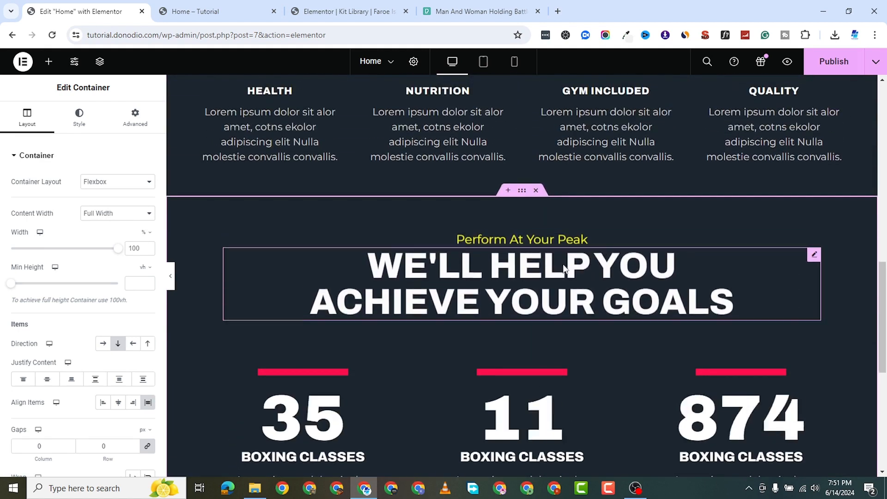
Step: Browse the template library's Benefits, Features and Portfolio categories for another block to place below the counter section
scroll(553, 287, "down", 7)
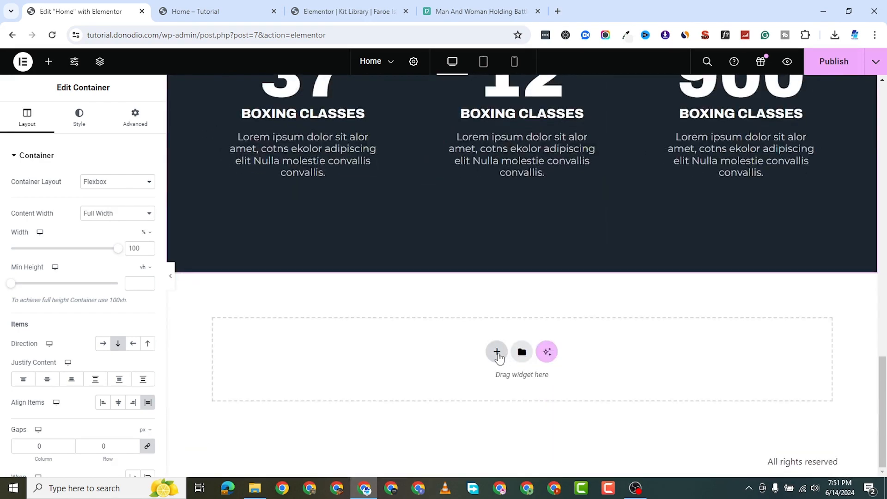
left_click(498, 354)
left_click(813, 334)
scroll(520, 352, "up", 6)
scroll(521, 352, "down", 6)
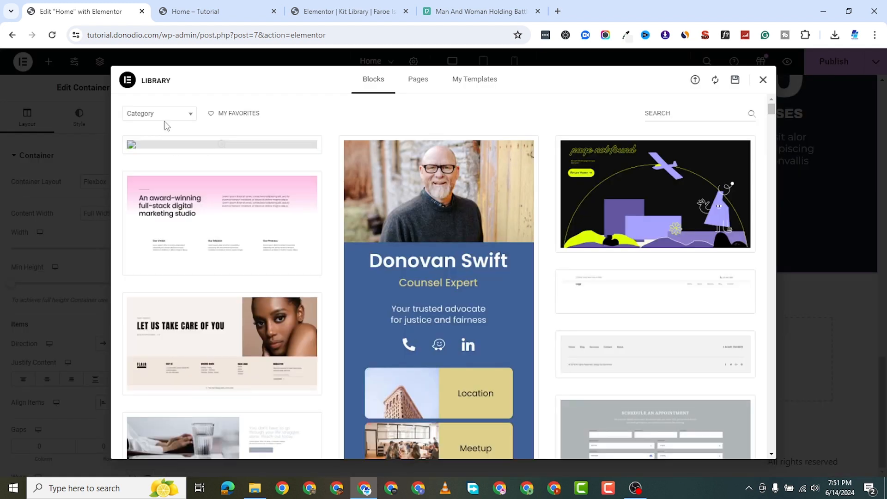
left_click(157, 113)
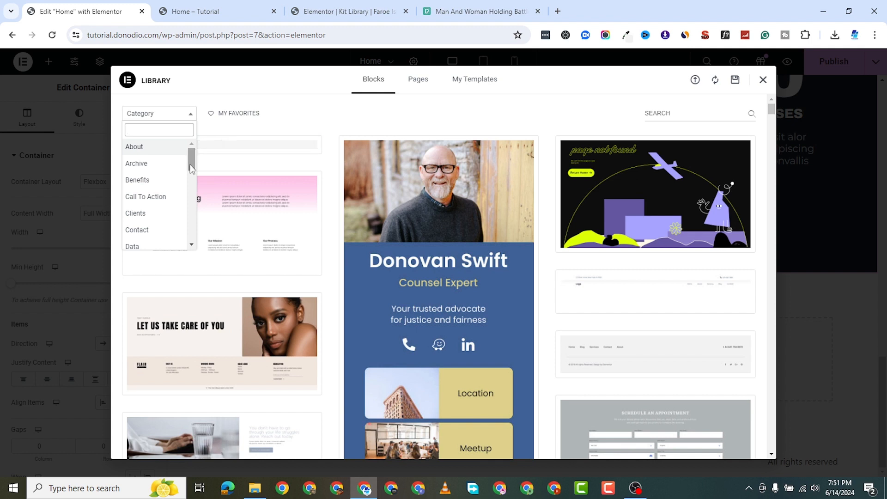
scroll(189, 154, "down", 1)
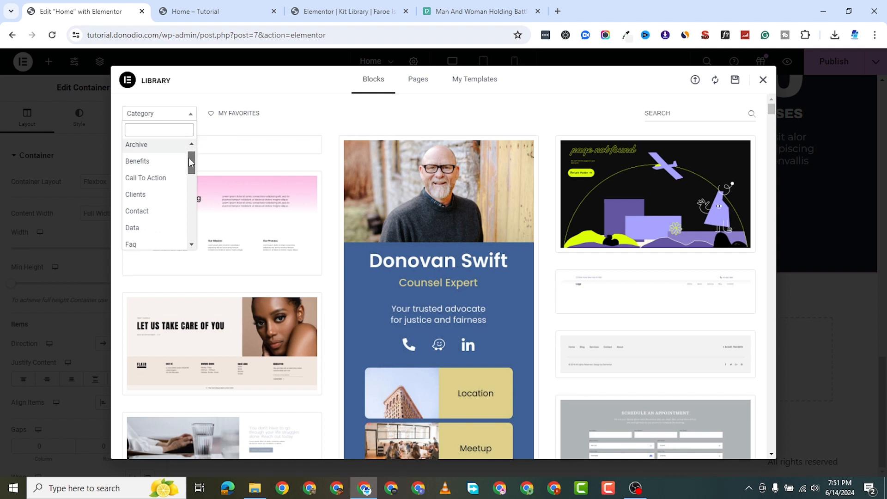
scroll(189, 153, "up", 1)
left_click(178, 177)
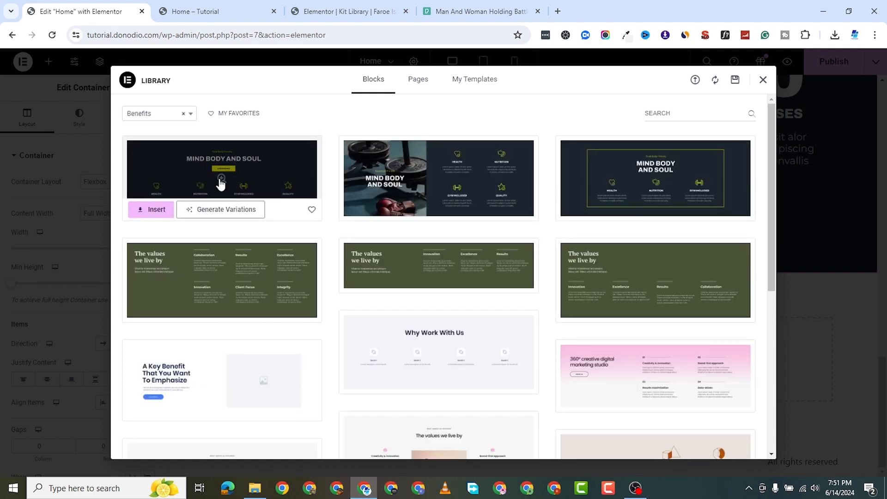
left_click(157, 114)
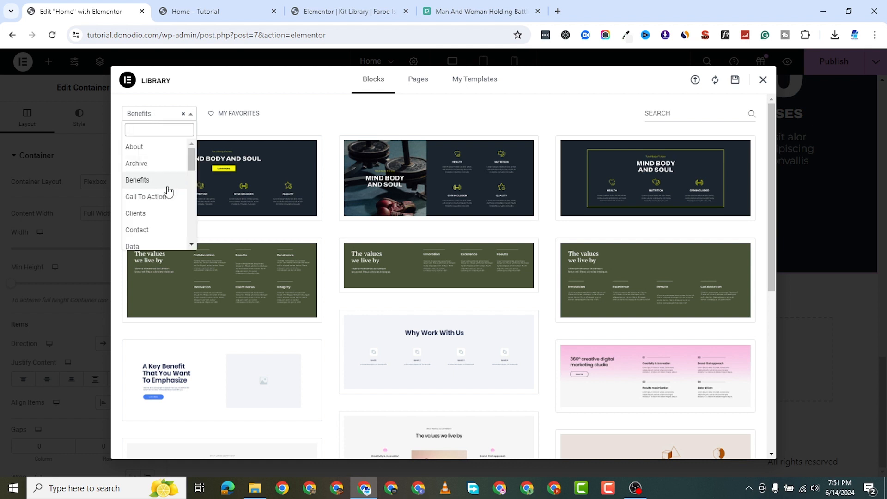
scroll(190, 166, "down", 1)
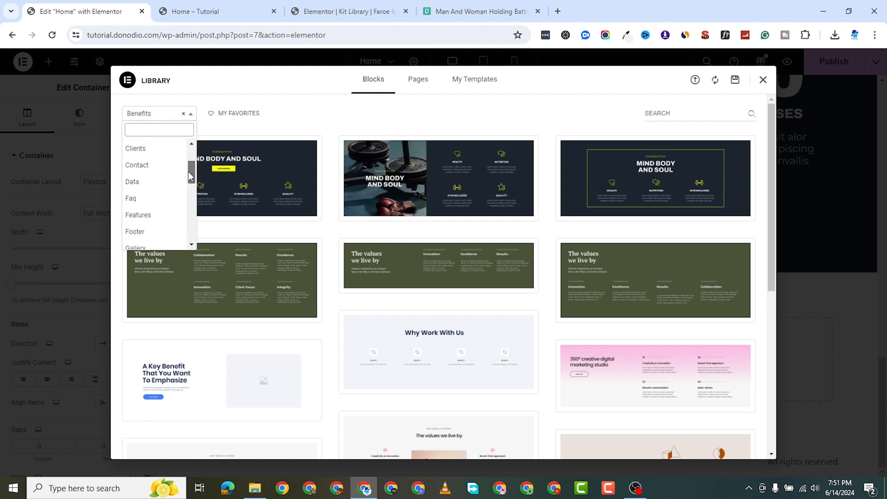
scroll(187, 173, "down", 1)
left_click(160, 192)
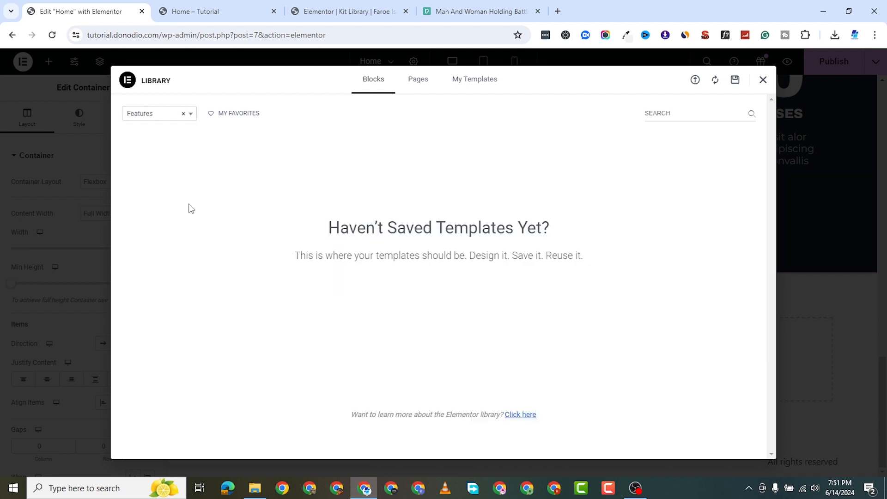
left_click(168, 119)
scroll(191, 193, "down", 1)
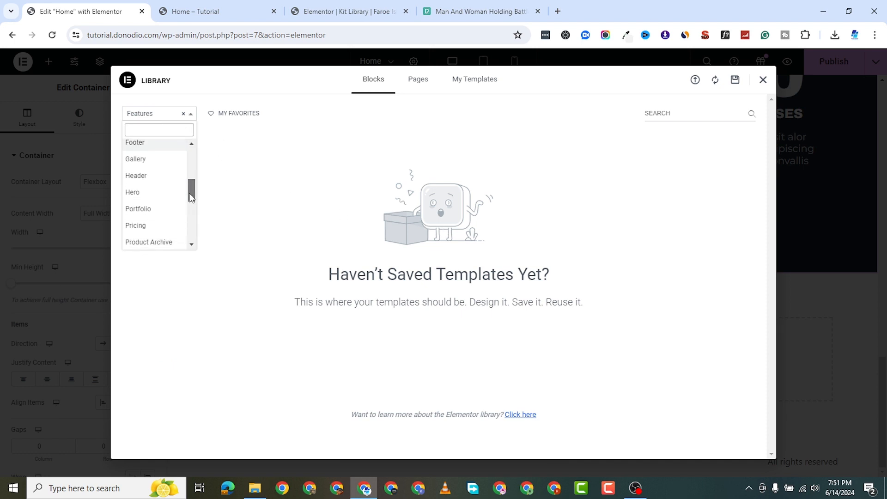
scroll(191, 196, "down", 1)
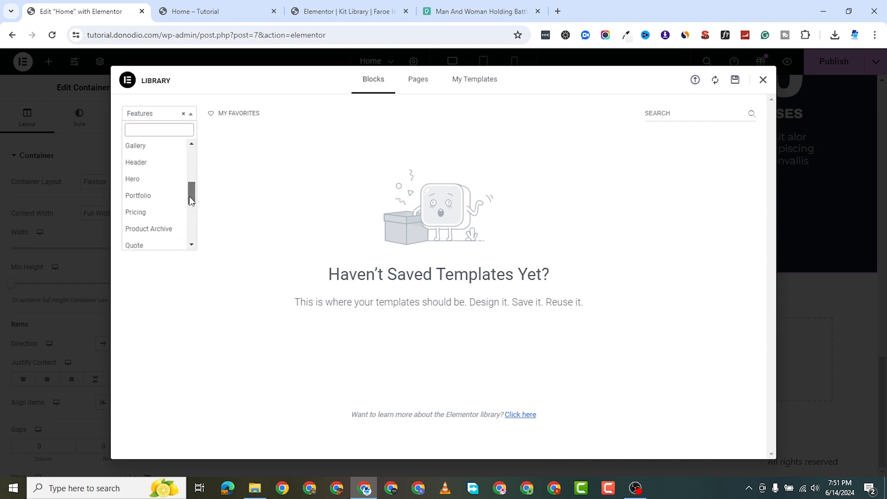
left_click(160, 196)
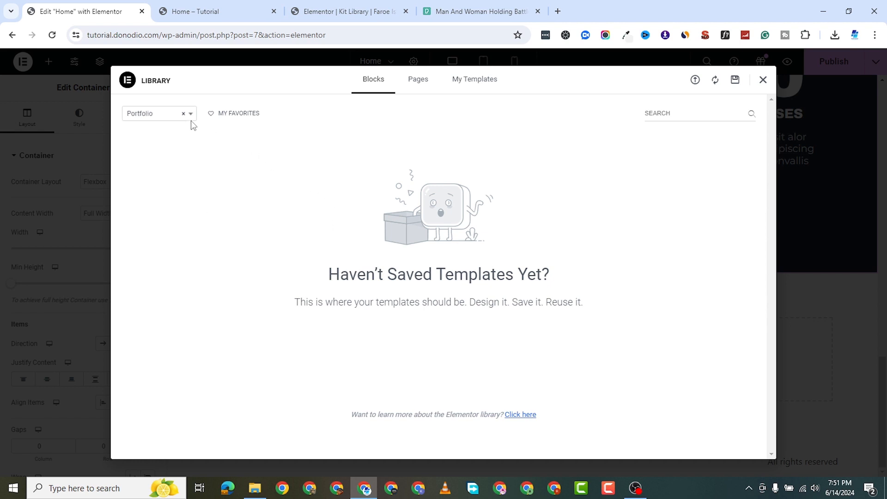
Step: Insert the plain dark "Take the First Step. We Will Do the Rest." block from the library's Quote category
left_click(165, 115)
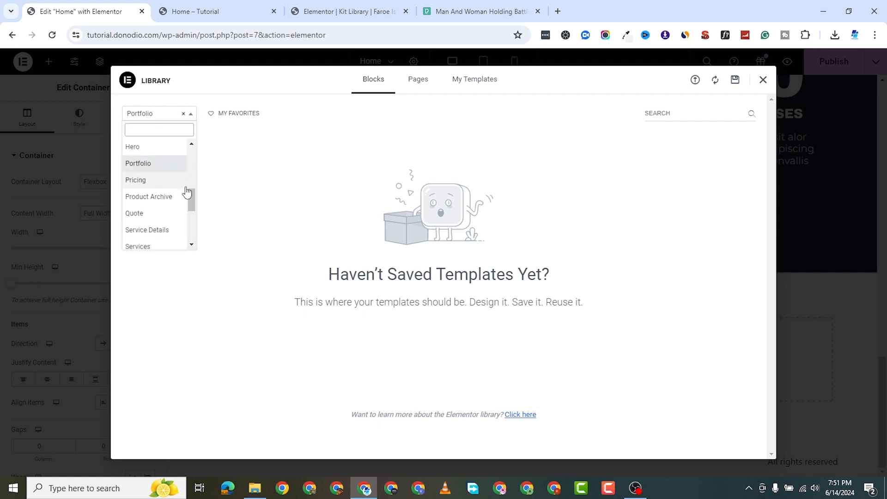
left_click_drag(192, 200, 192, 215)
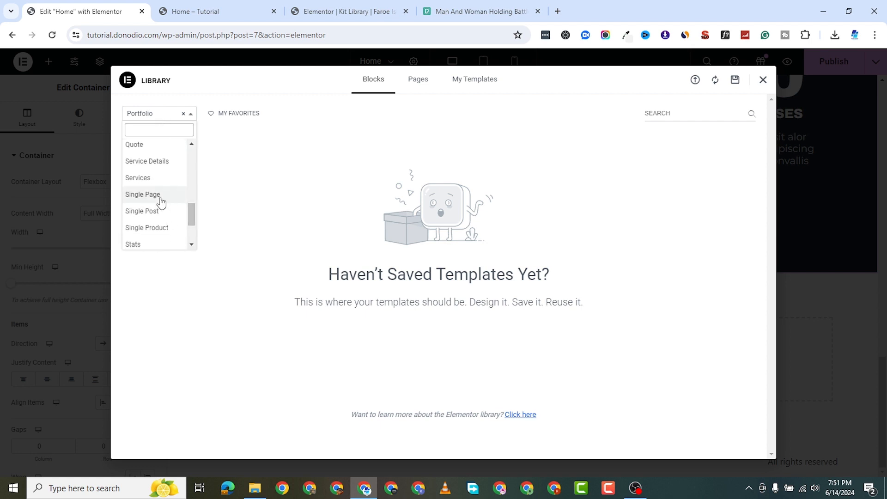
left_click(157, 147)
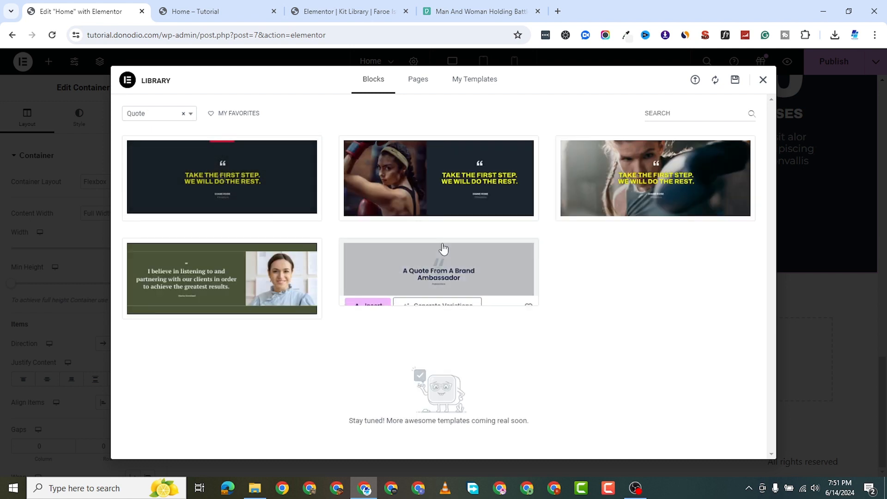
left_click(156, 209)
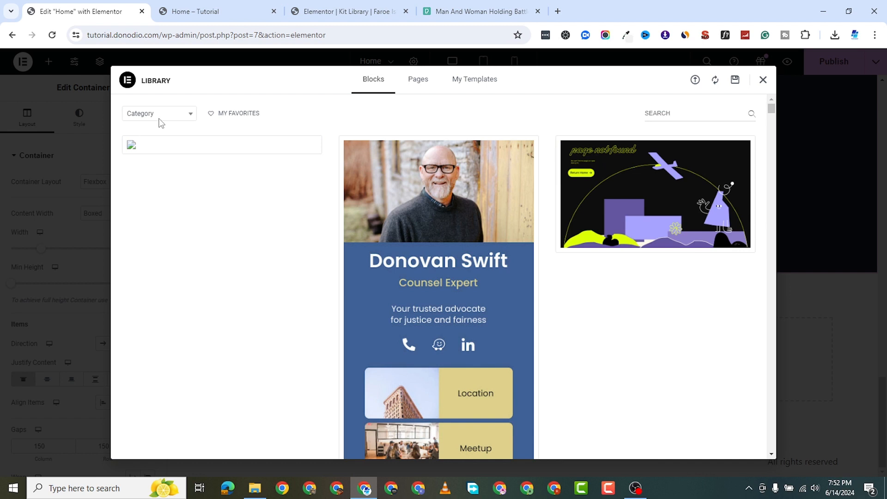
Step: Insert the dark six-trainer "Meet the Trainers" block from the template library's Team category
left_click(160, 116)
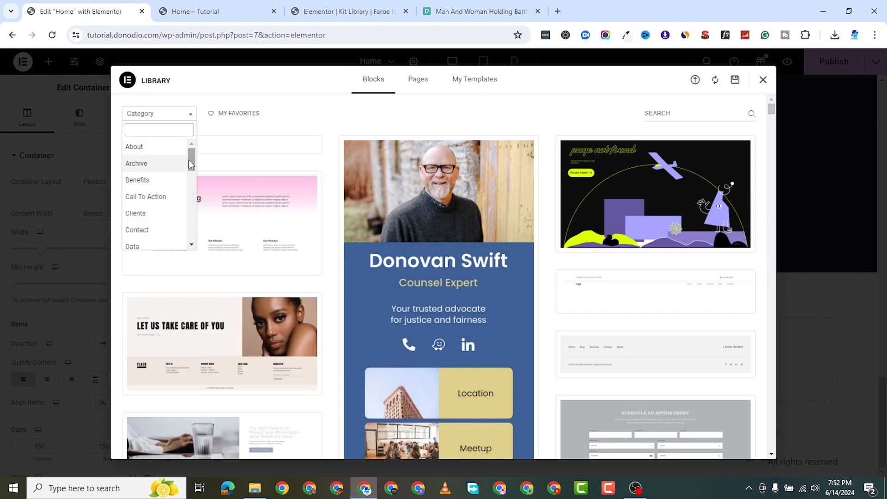
left_click_drag(189, 160, 189, 244)
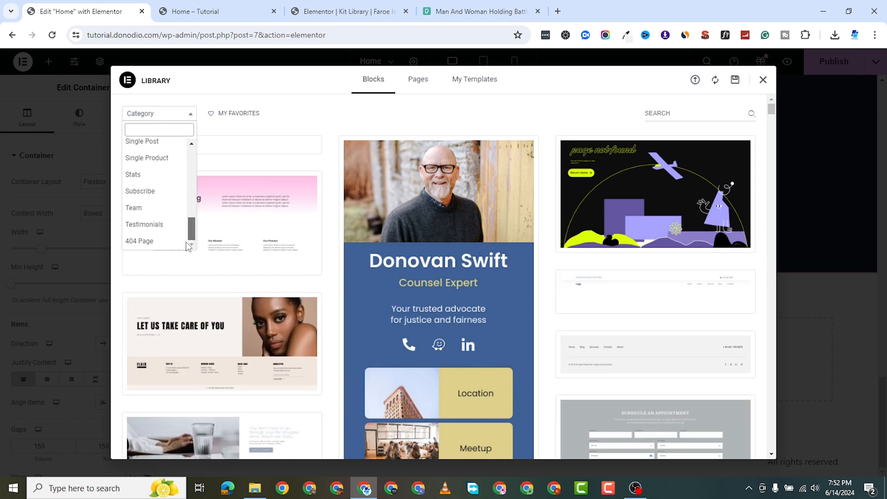
left_click(158, 210)
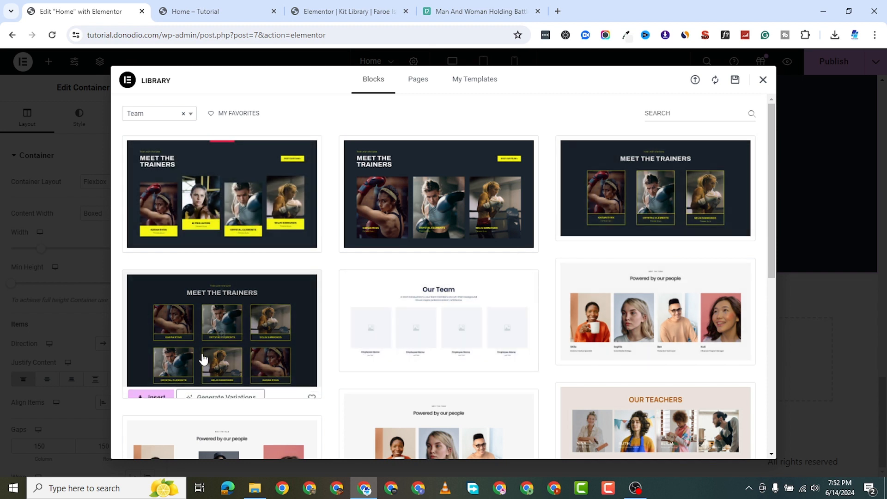
left_click(144, 397)
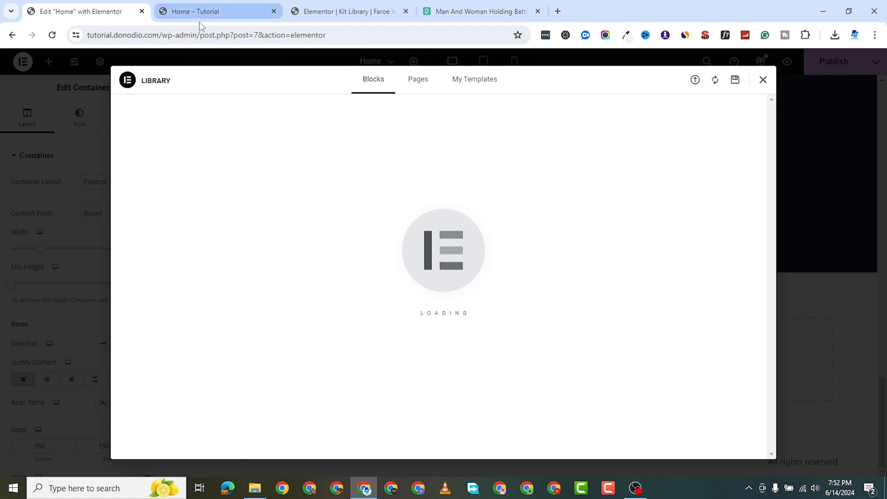
Step: In the WordPress dashboard, create and publish a new page titled "Home-2", and open it for editing in Elementor
left_click(221, 18)
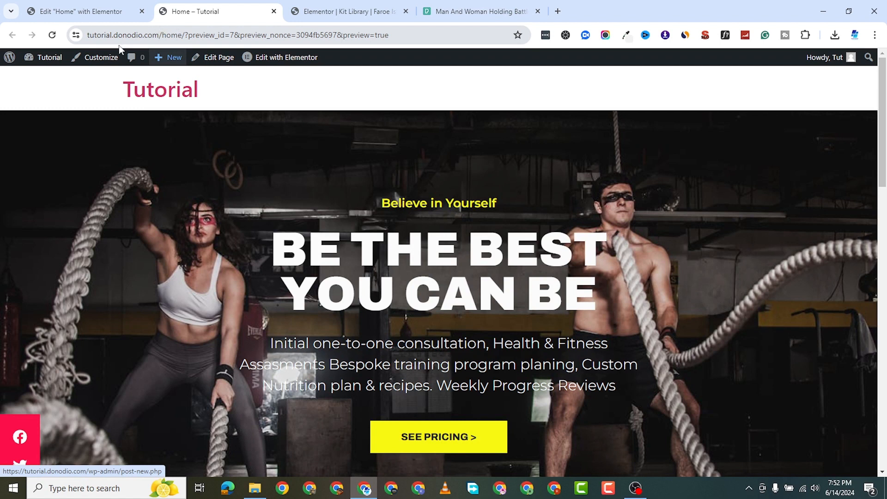
left_click(45, 59)
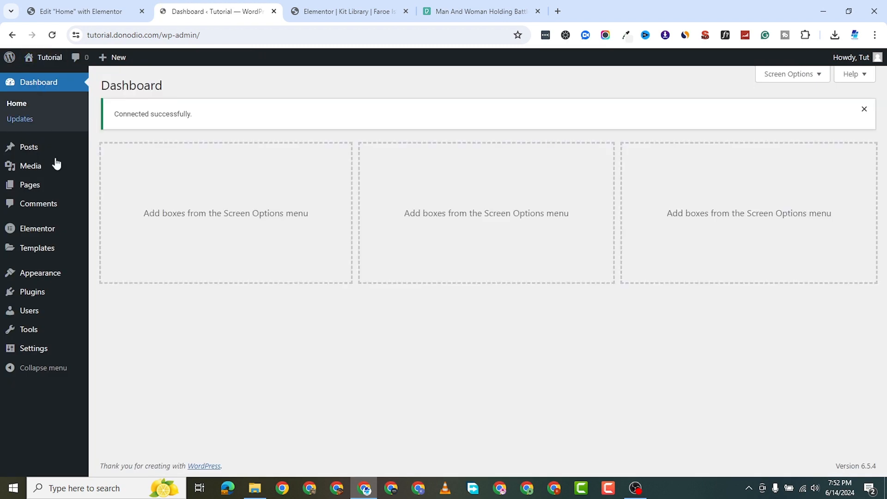
mouse_move(90, 191)
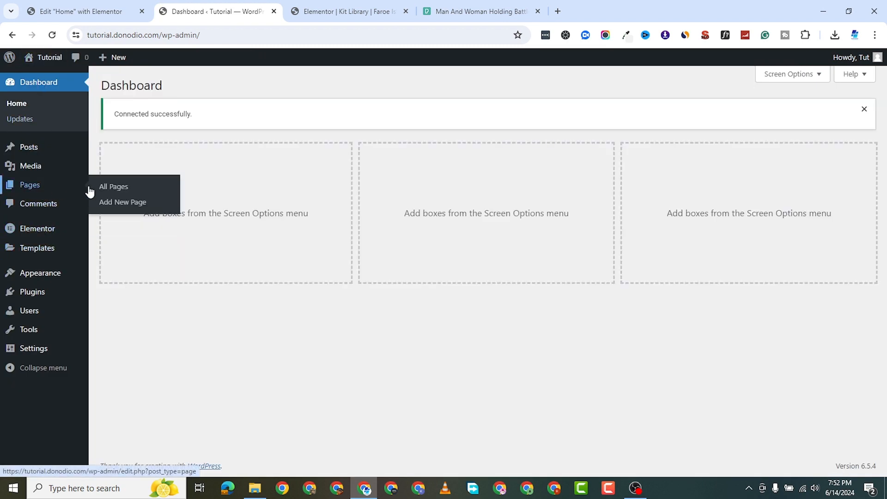
left_click(116, 186)
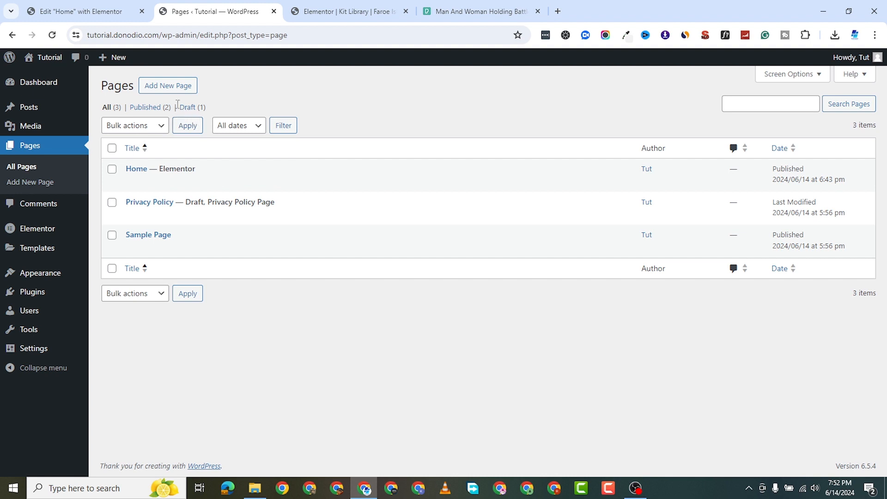
left_click(167, 86)
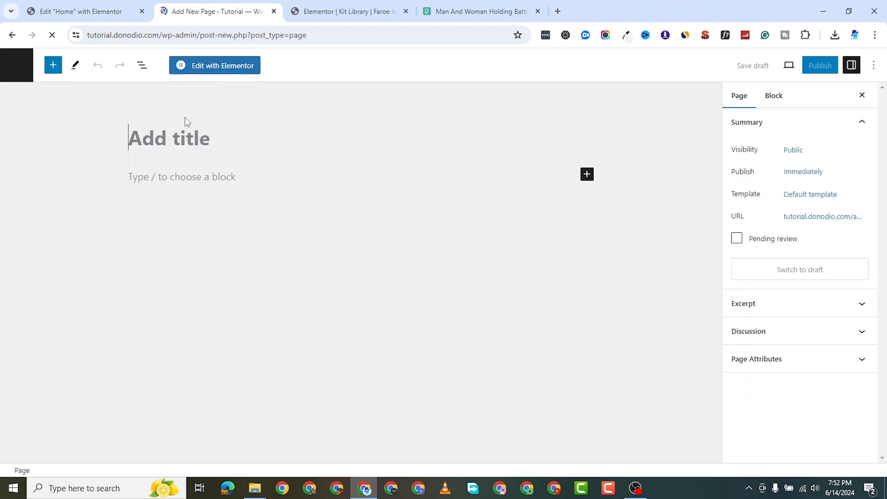
left_click(182, 137)
type("Home-2")
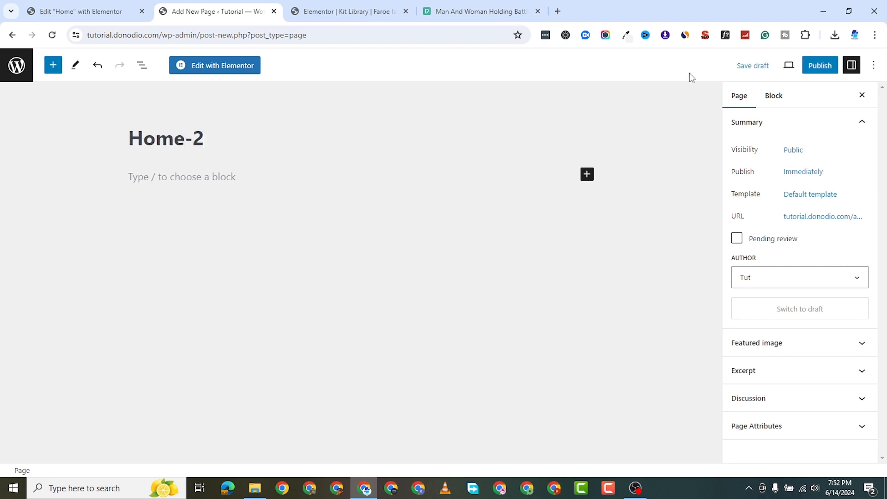
left_click(810, 67)
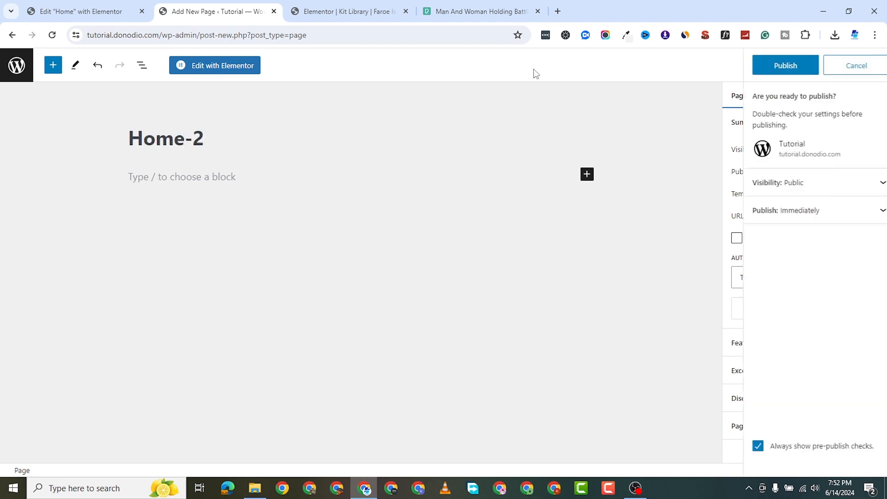
left_click(766, 67)
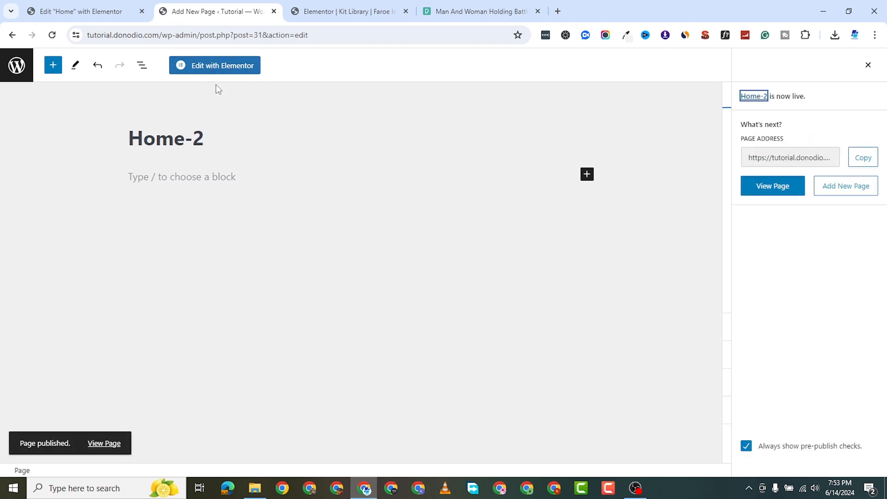
left_click(216, 66)
Step: Return to the Home page's Elementor editor and review its sections from the benefits block to the trainers grid
left_click(88, 12)
scroll(647, 351, "down", 5)
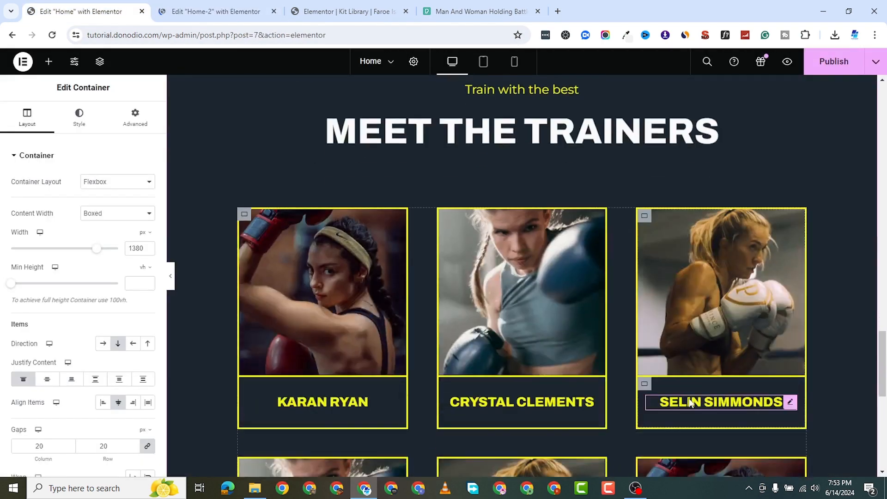
scroll(691, 403, "down", 8)
scroll(673, 312, "up", 9)
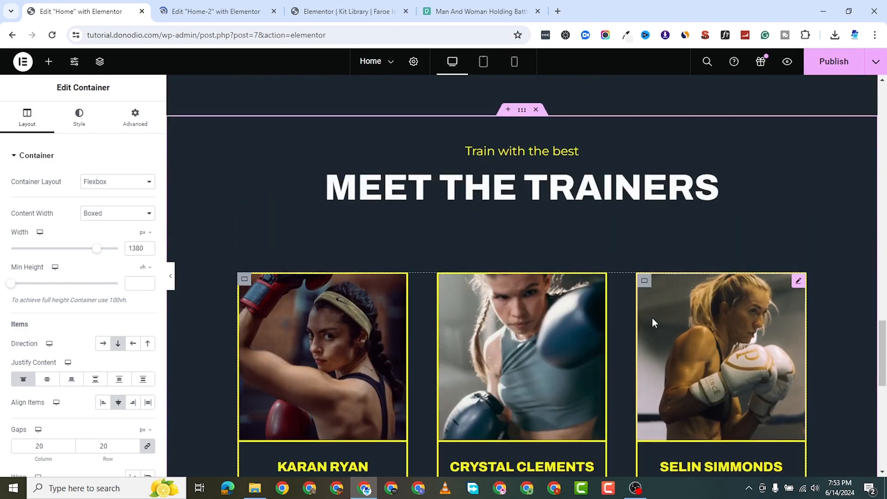
scroll(653, 320, "up", 15)
scroll(653, 268, "down", 5)
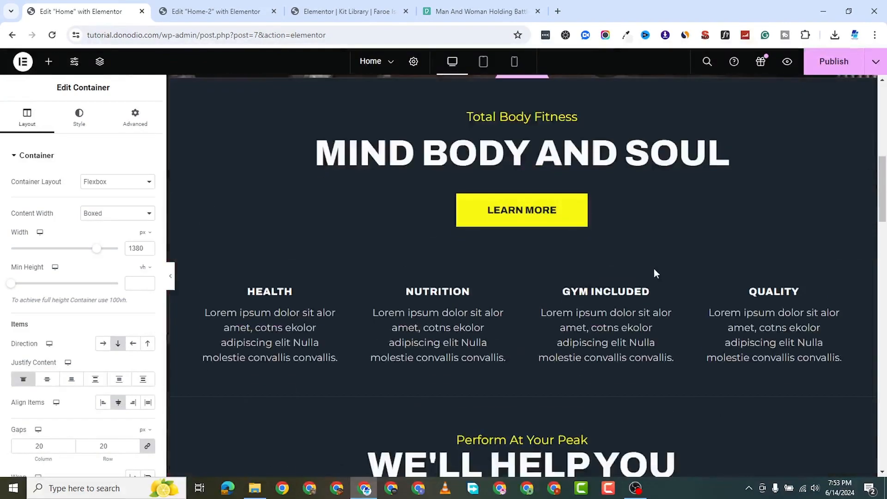
scroll(654, 273, "down", 15)
scroll(629, 291, "up", 4)
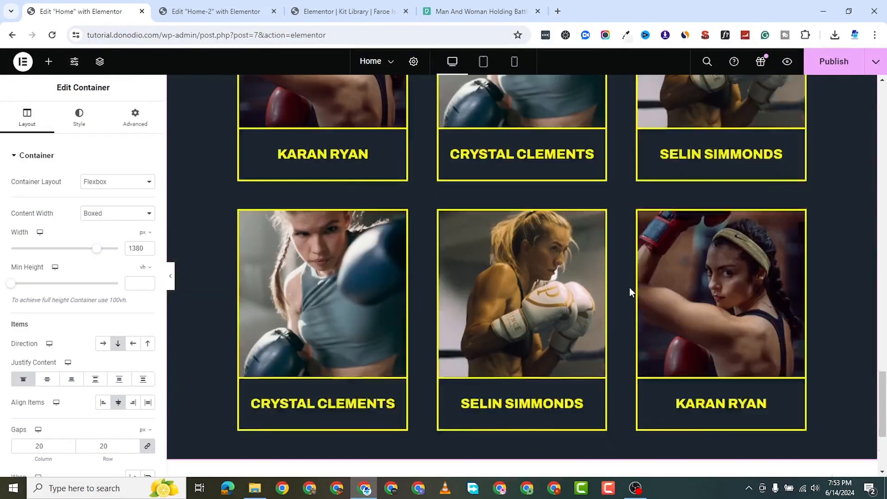
scroll(630, 291, "down", 4)
left_click(522, 352)
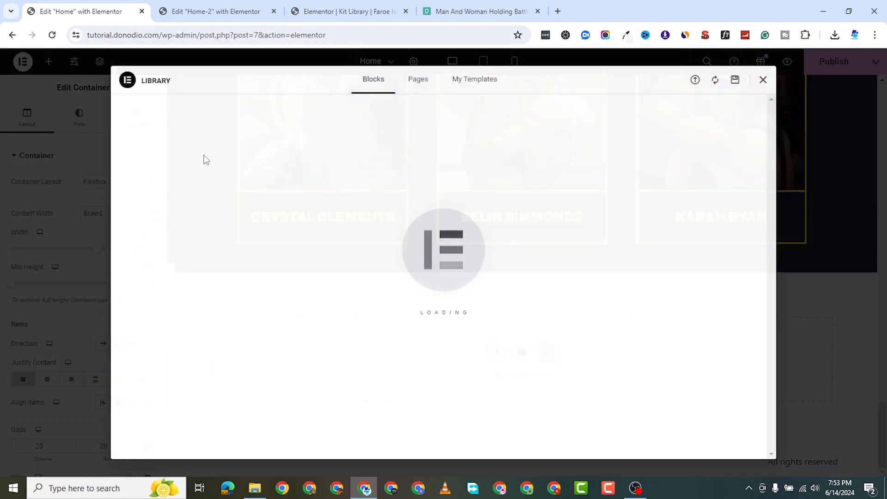
left_click(159, 114)
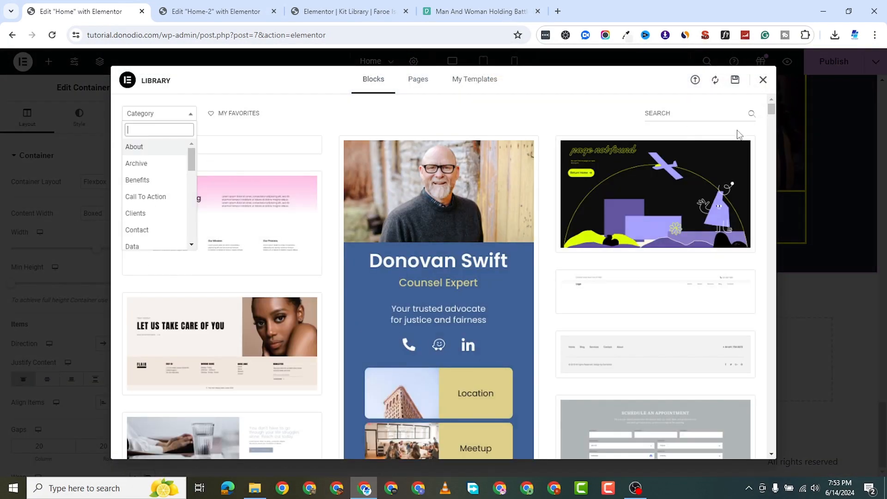
left_click(763, 80)
Step: Publish the Home page with its newly added sections and open the additional save options
scroll(788, 251, "up", 4)
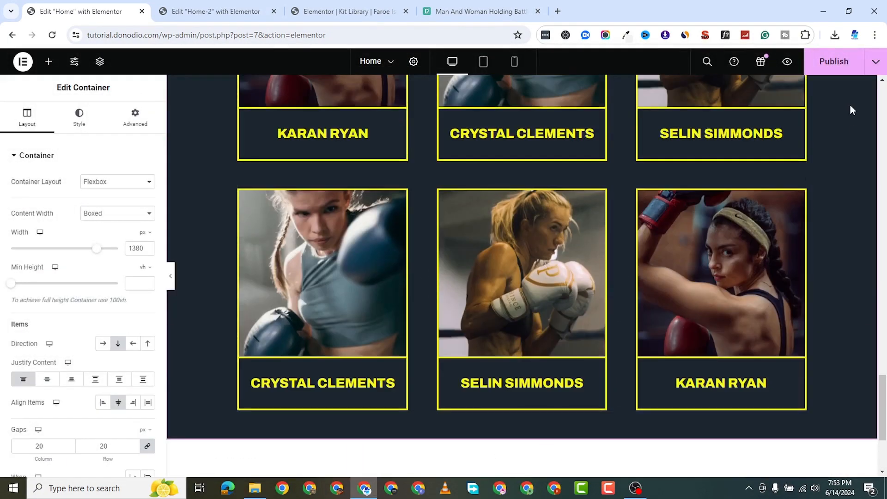
left_click(830, 68)
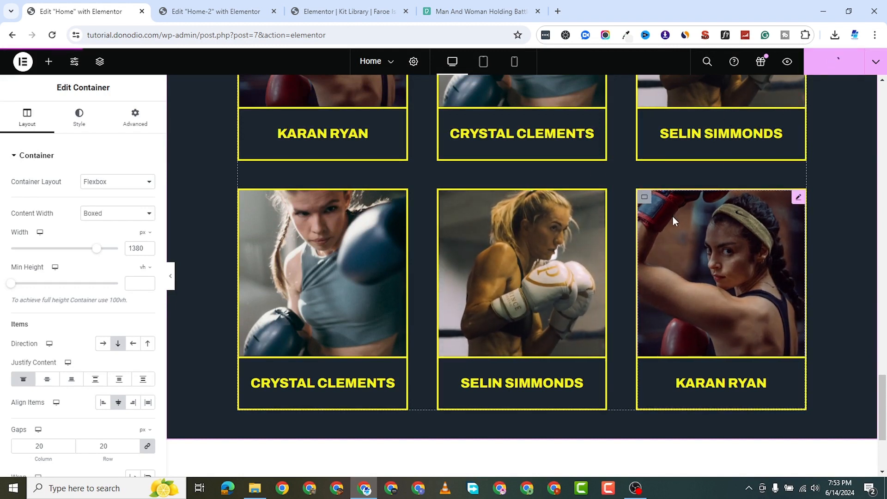
left_click(872, 68)
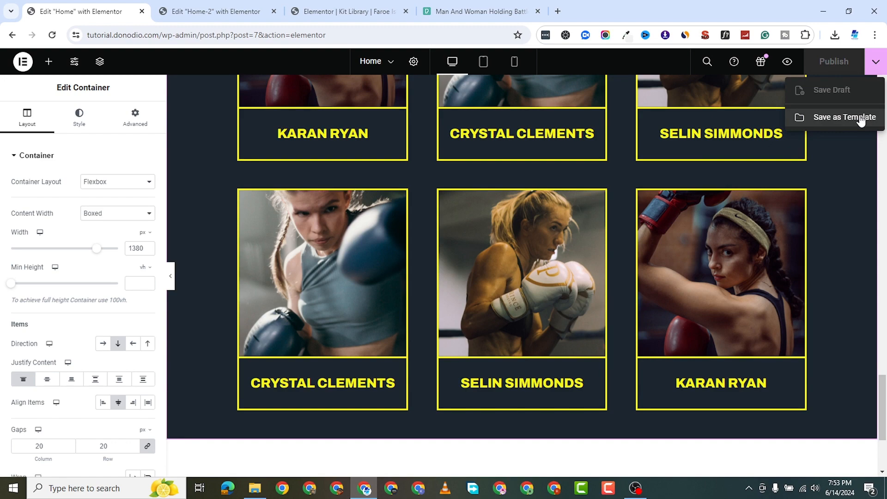
Step: Look over the whole Home page, examining the hero, benefits, counter, quote and trainers sections
scroll(534, 215, "up", 20)
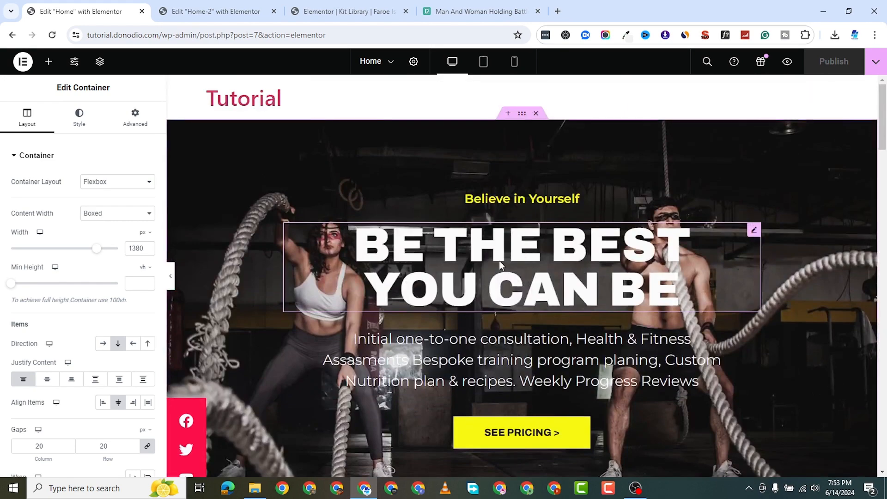
scroll(535, 306, "down", 12)
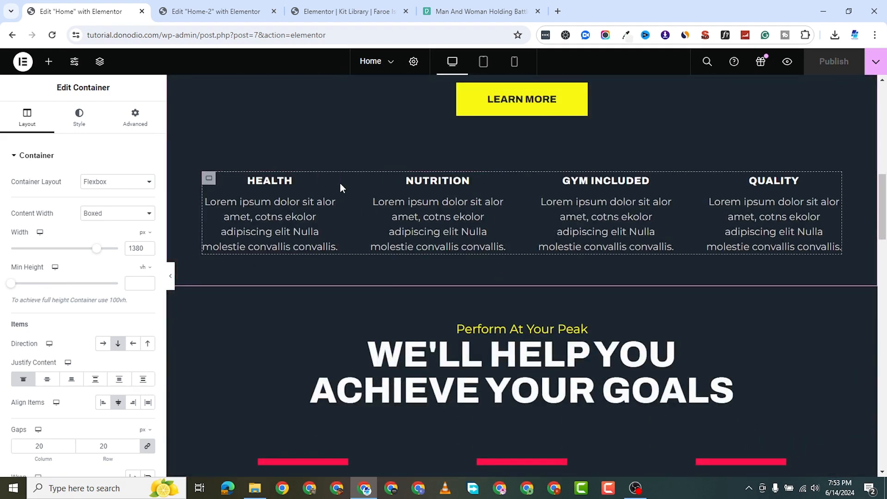
left_click(306, 217)
scroll(378, 391, "down", 2)
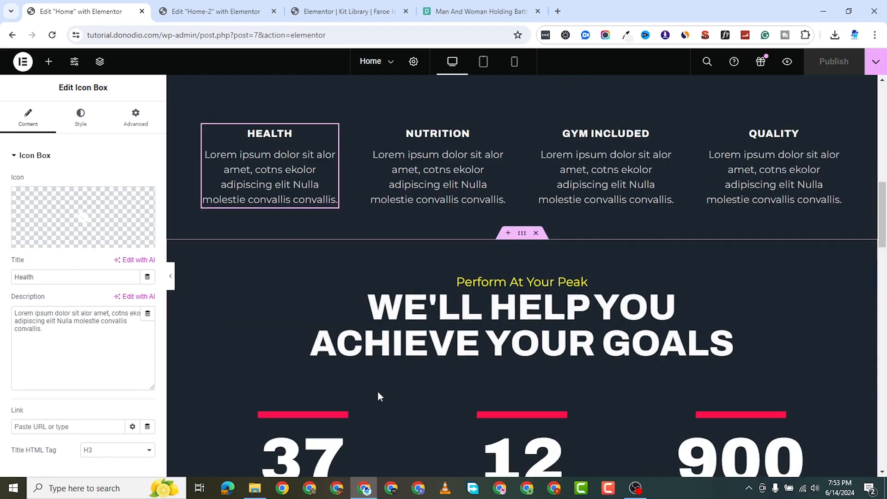
scroll(367, 392, "down", 9)
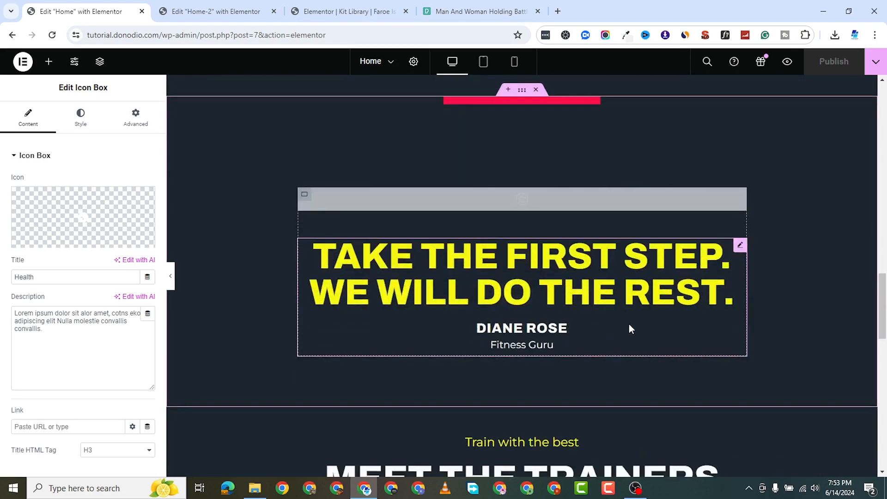
scroll(630, 328, "down", 4)
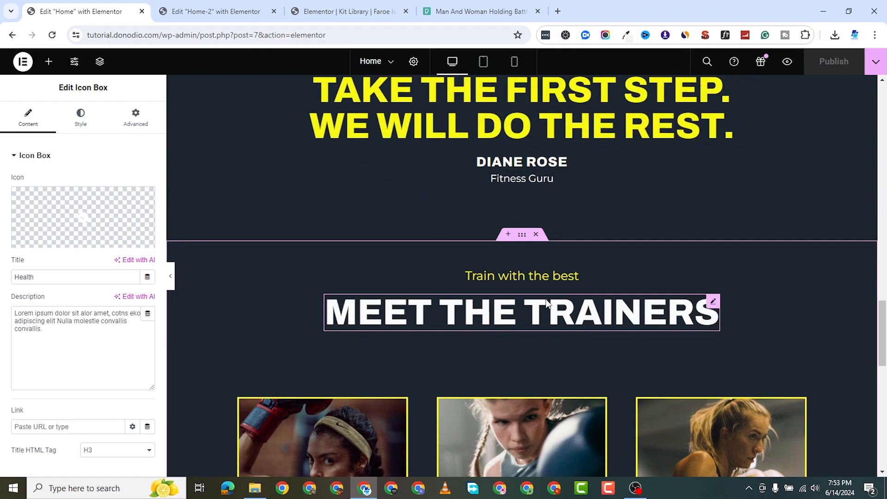
scroll(548, 312, "down", 2)
scroll(828, 175, "up", 15)
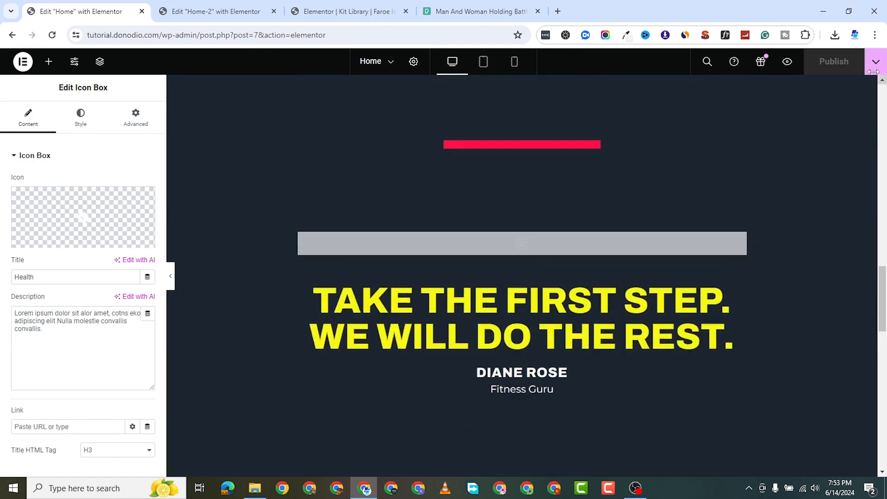
scroll(682, 215, "up", 15)
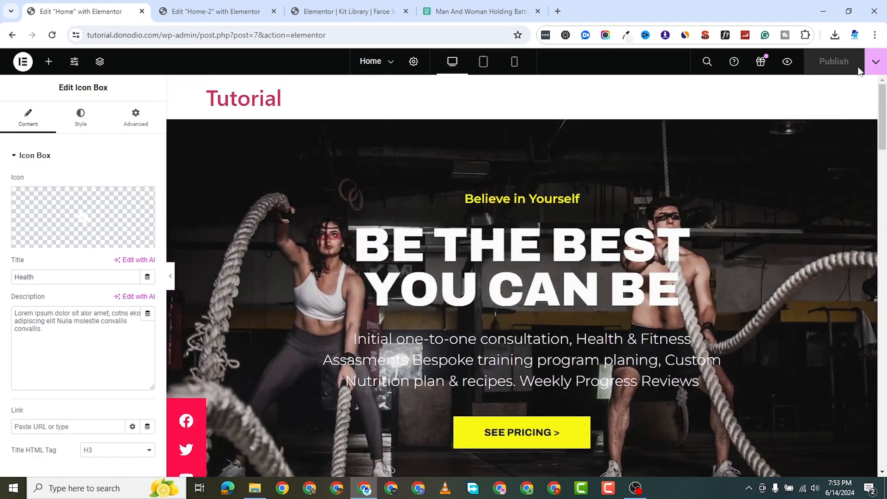
Step: Save the Home page as a template named "My Own" and export that template from the library
left_click(875, 61)
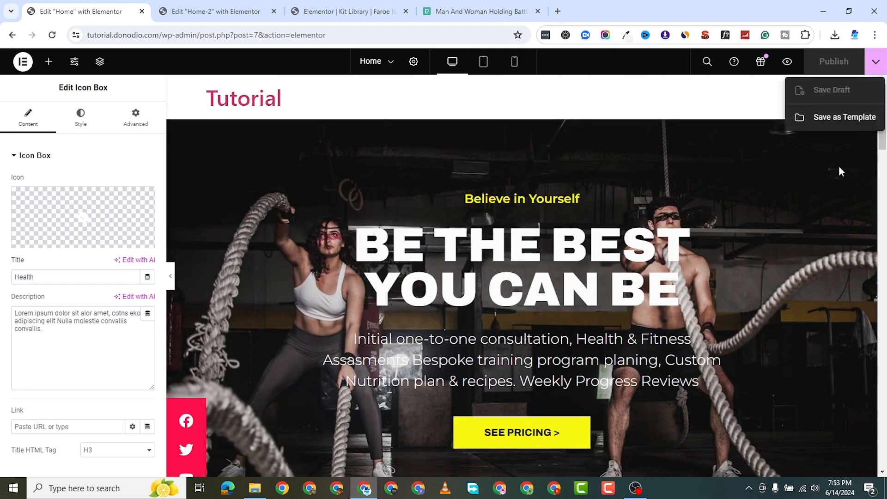
left_click(835, 117)
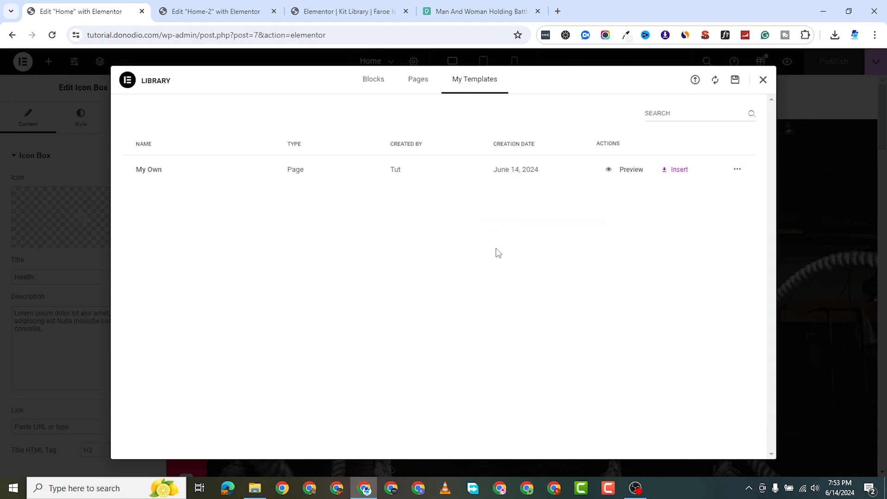
left_click(737, 170)
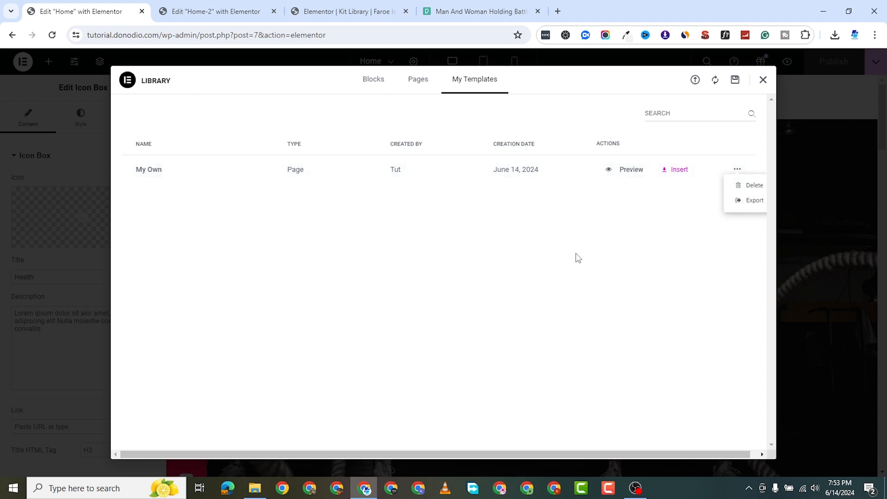
left_click(753, 200)
Step: Check the exported template file in the Downloads folder and switch to the Home-2 page's Elementor editor in Chrome
left_click(834, 36)
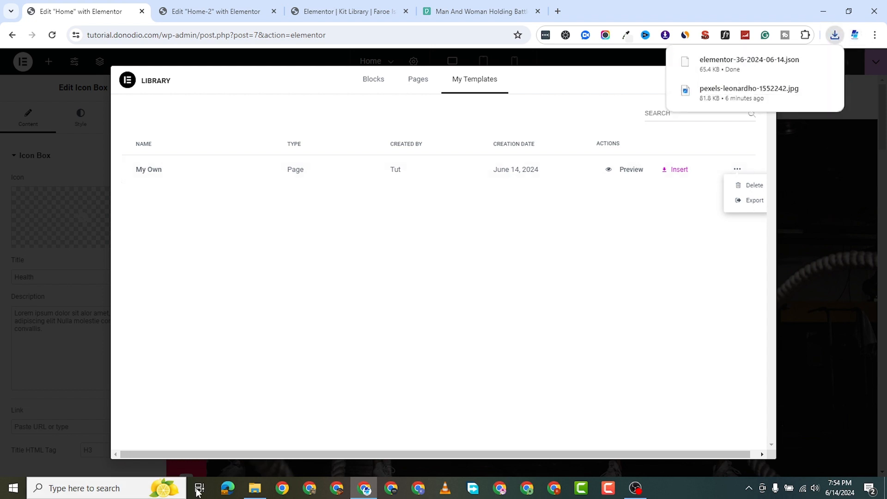
left_click(254, 488)
left_click(46, 152)
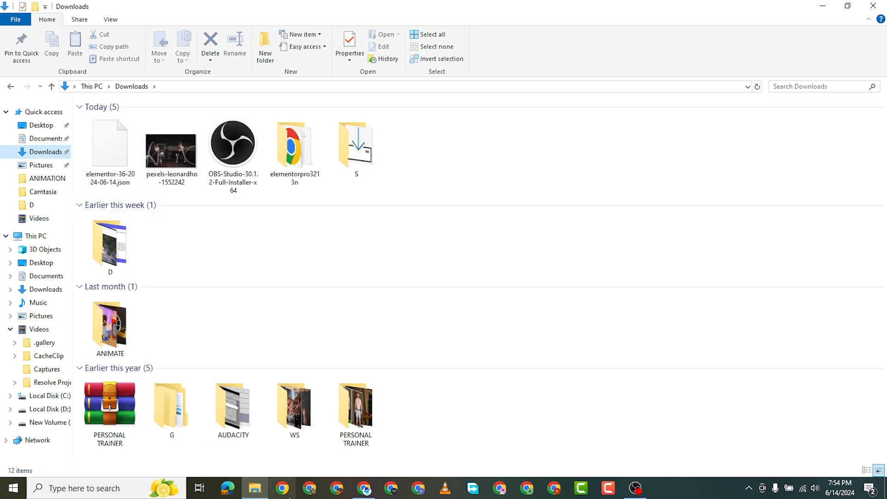
left_click(365, 488)
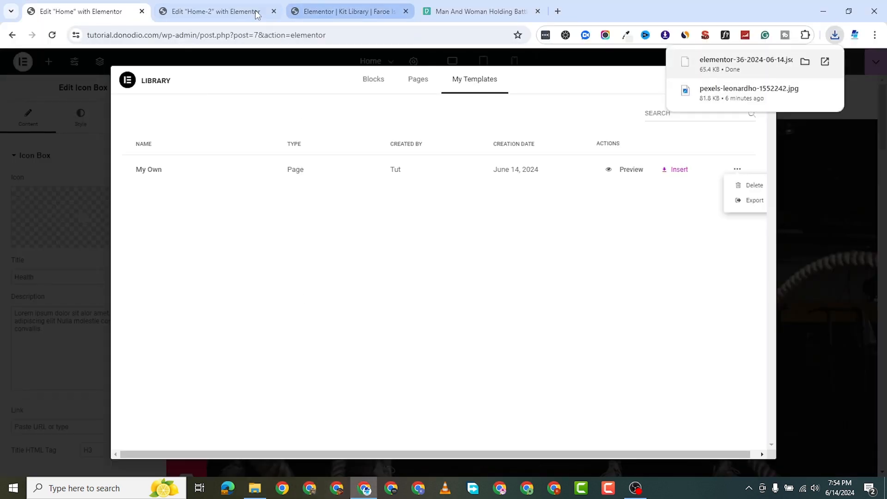
left_click(215, 11)
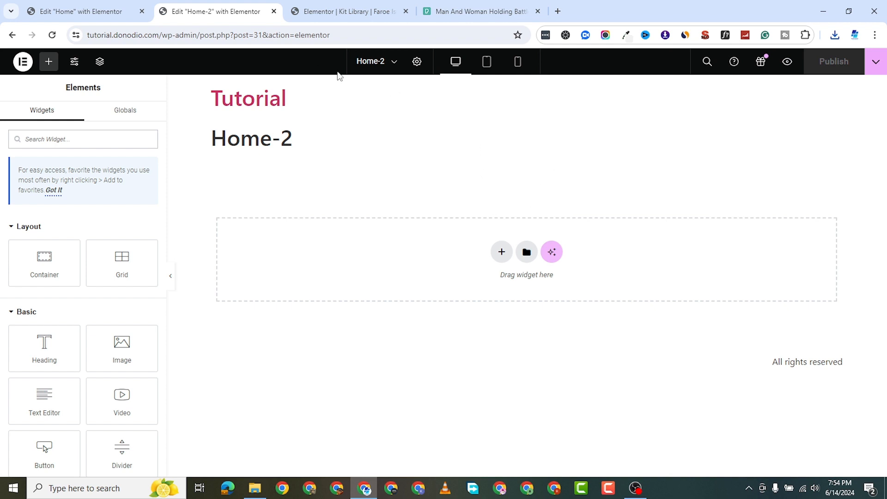
Step: Hide the page title in the Home-2 page settings and dismiss the open library and layout chooser
left_click(415, 65)
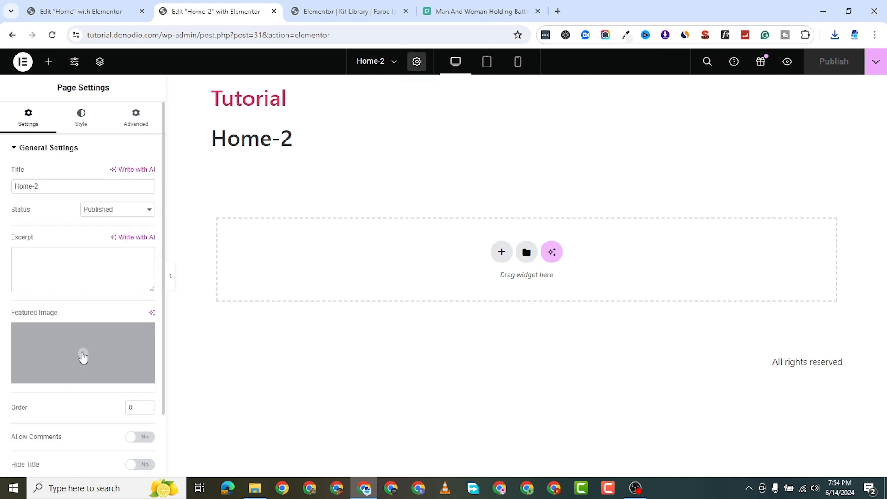
scroll(124, 383, "down", 2)
left_click(141, 391)
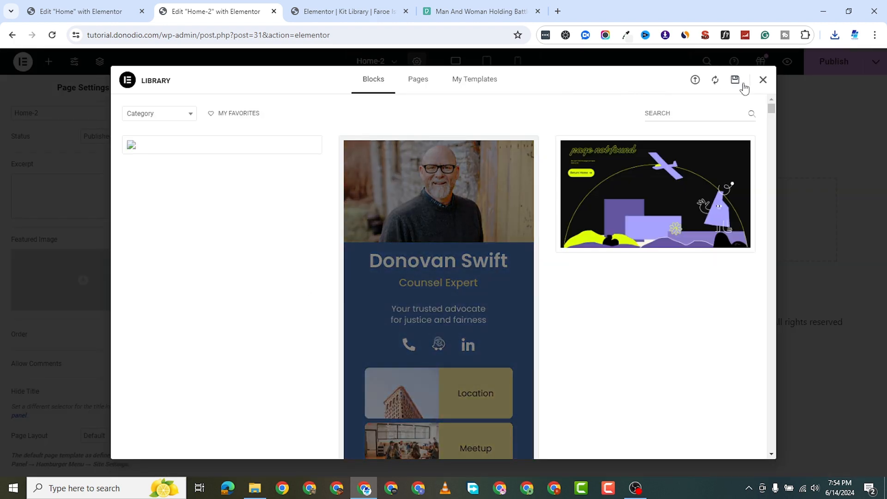
left_click(762, 83)
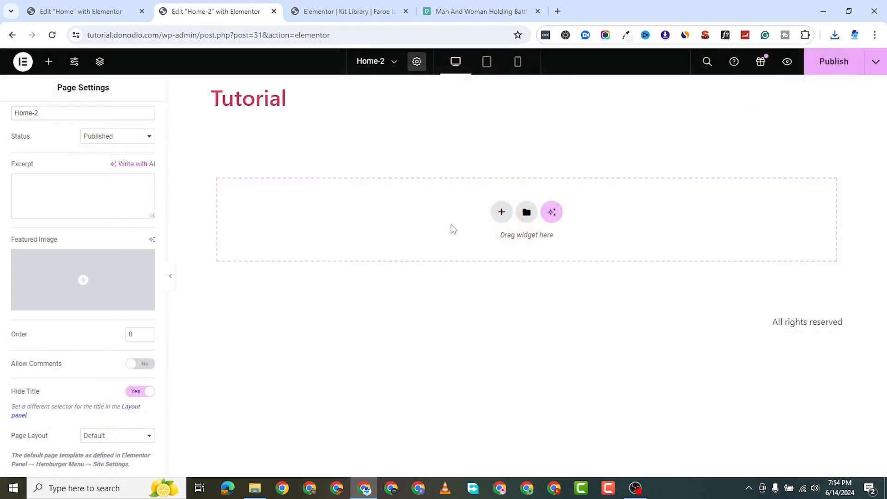
left_click(502, 213)
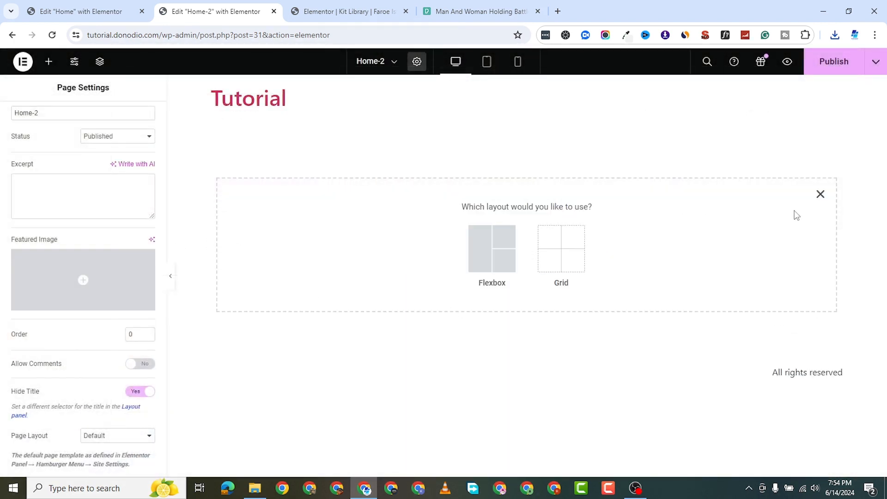
left_click(820, 195)
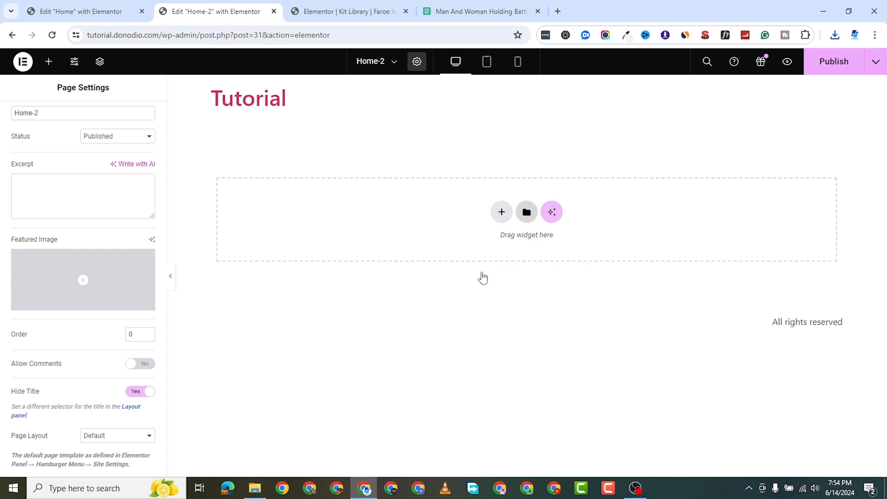
Step: Insert the saved "My Own" template into the Home-2 page and apply its page settings too
left_click(526, 211)
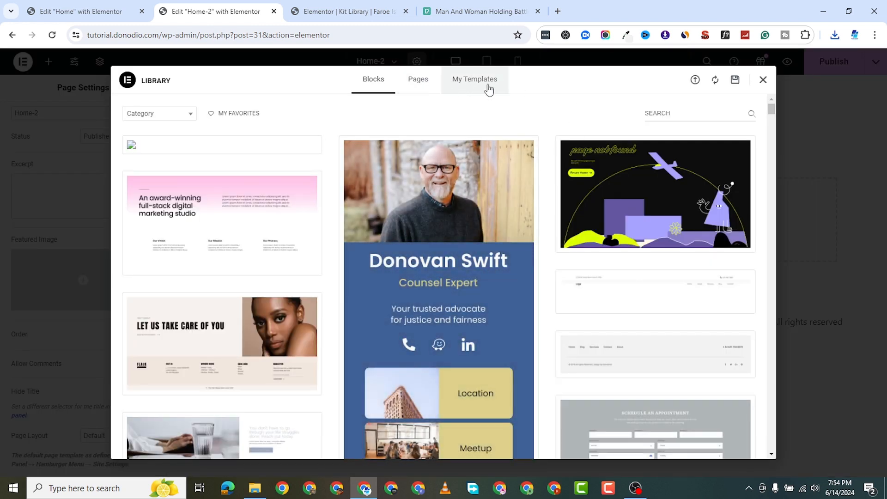
left_click(488, 89)
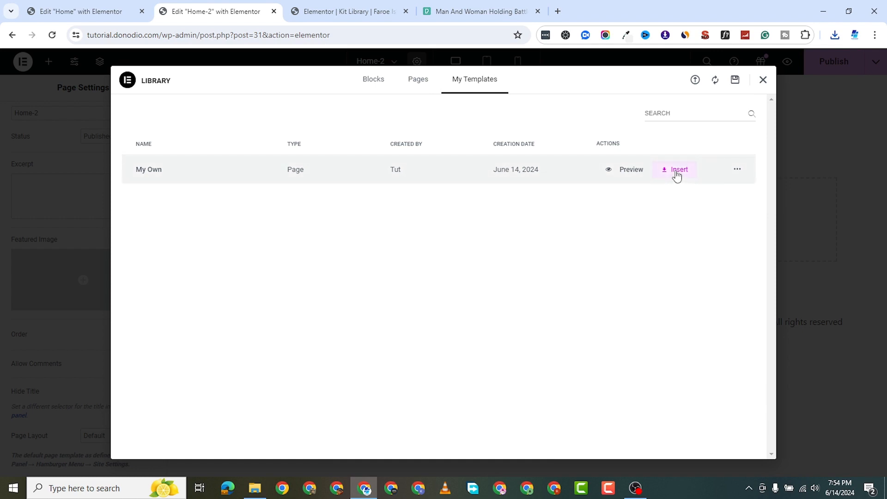
left_click(677, 171)
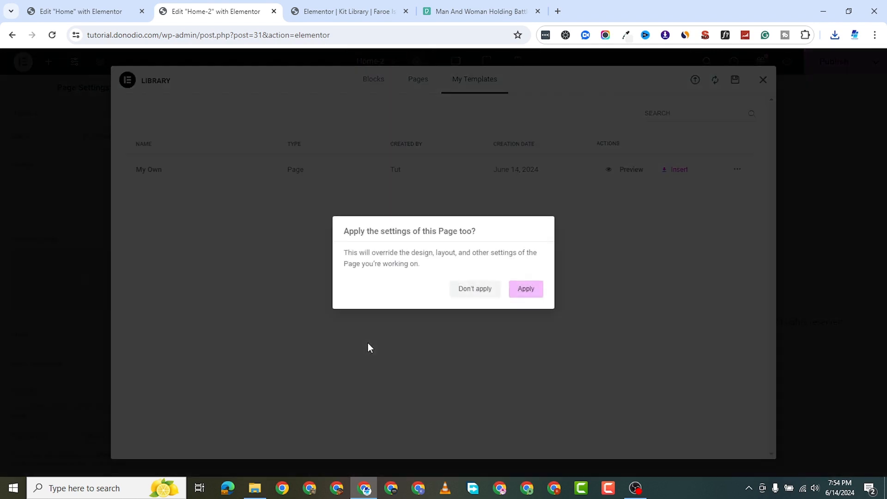
left_click(526, 290)
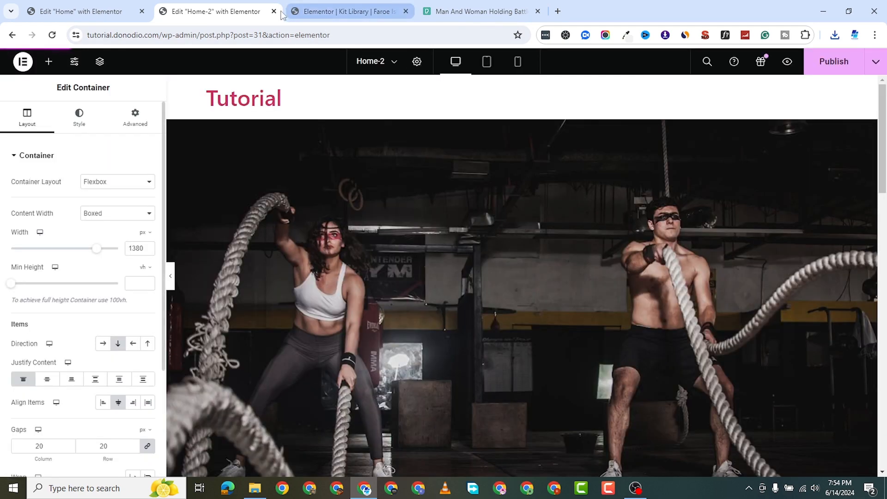
Step: Look over the inserted sections on Home-2 and compare with the Home page after closing its template library
scroll(529, 301, "down", 10)
scroll(522, 293, "up", 15)
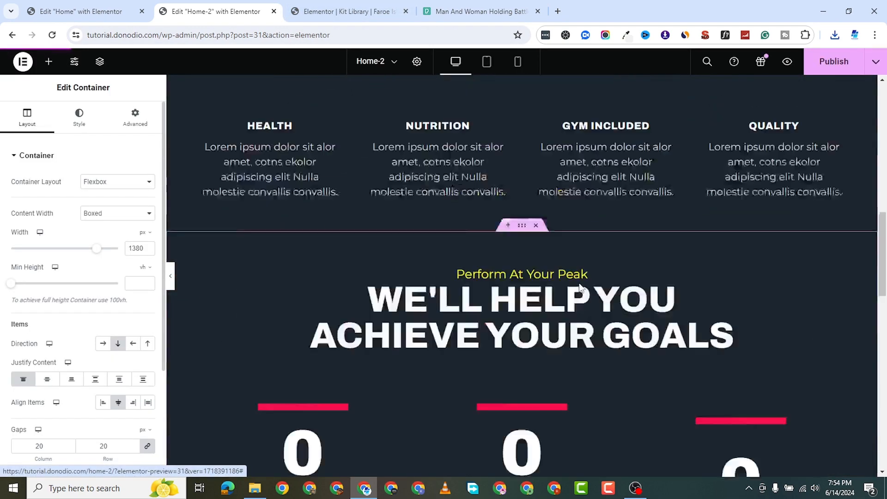
scroll(495, 284, "down", 2)
scroll(508, 323, "down", 20)
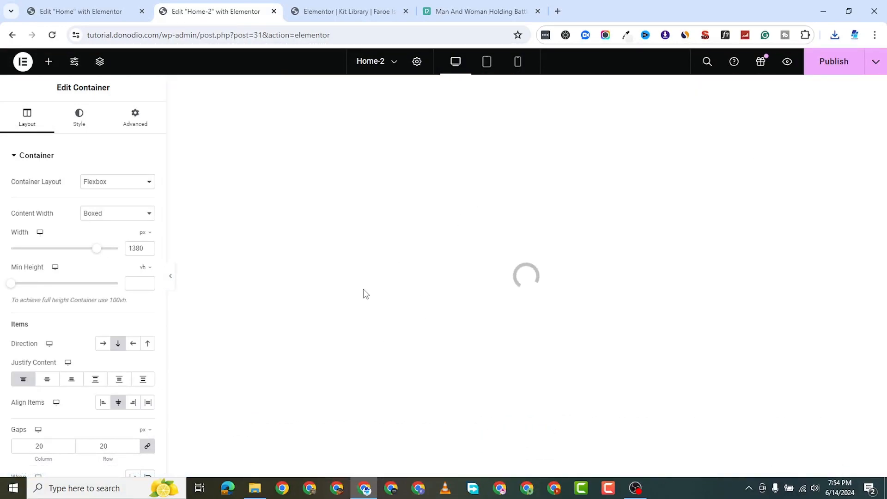
left_click(112, 14)
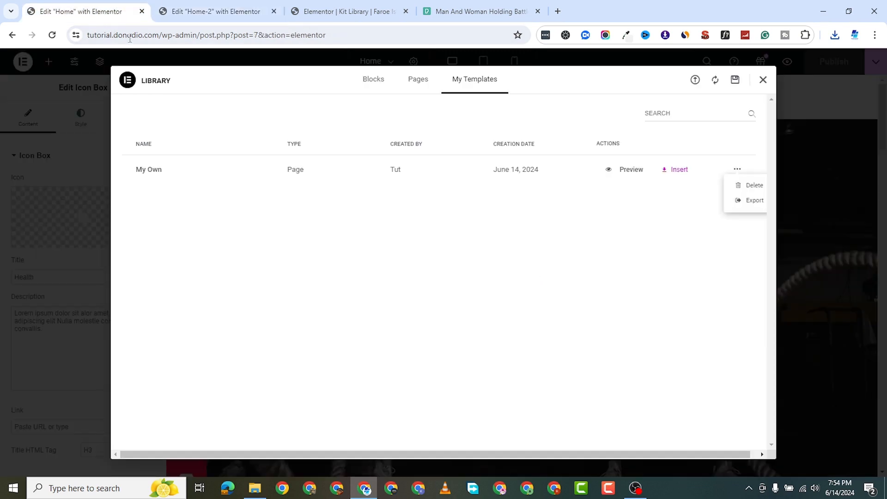
left_click(217, 12)
left_click(134, 14)
left_click(761, 84)
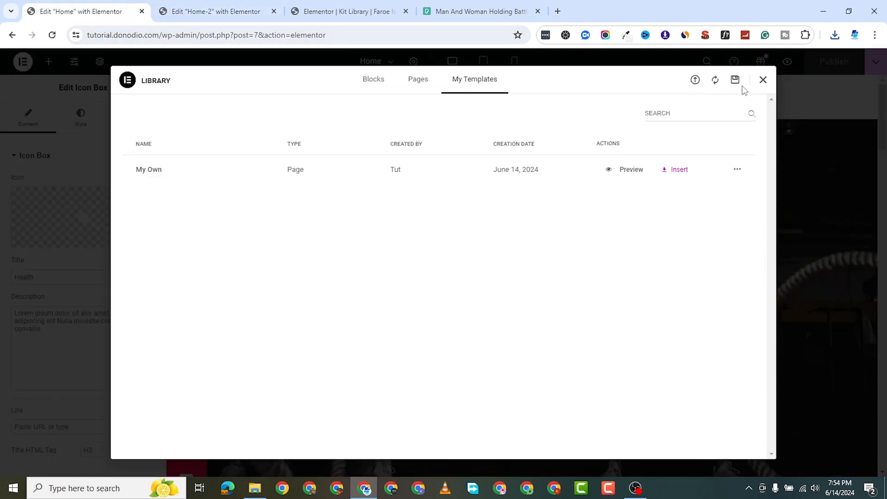
left_click(763, 82)
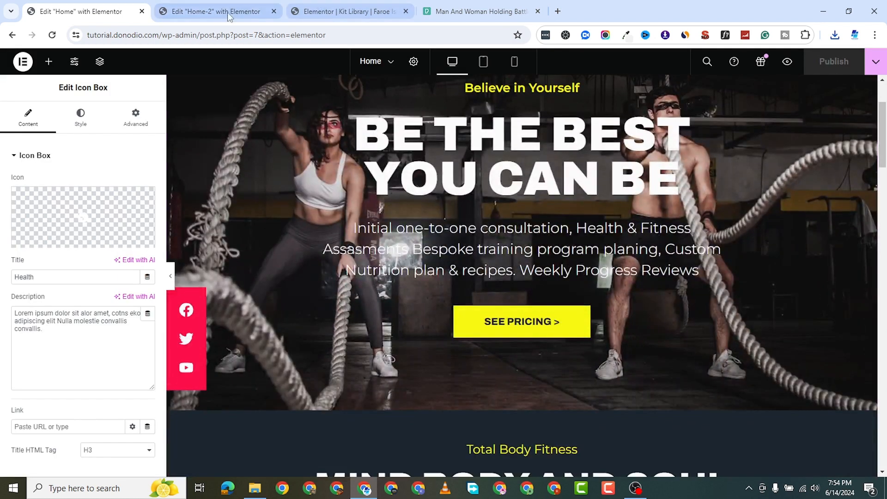
left_click(227, 12)
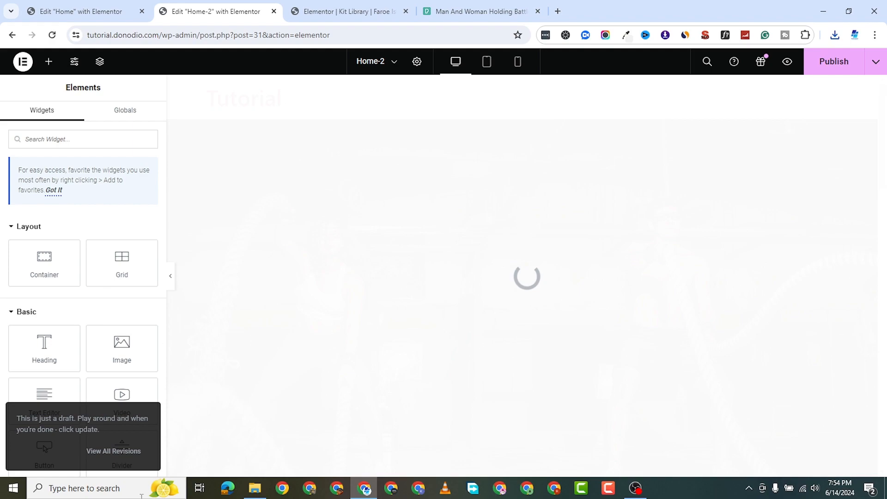
Step: Import elementor-36-2024-06-14.json into the Home page's template library without enabling unfiltered file uploads
left_click(58, 5)
scroll(463, 281, "down", 15)
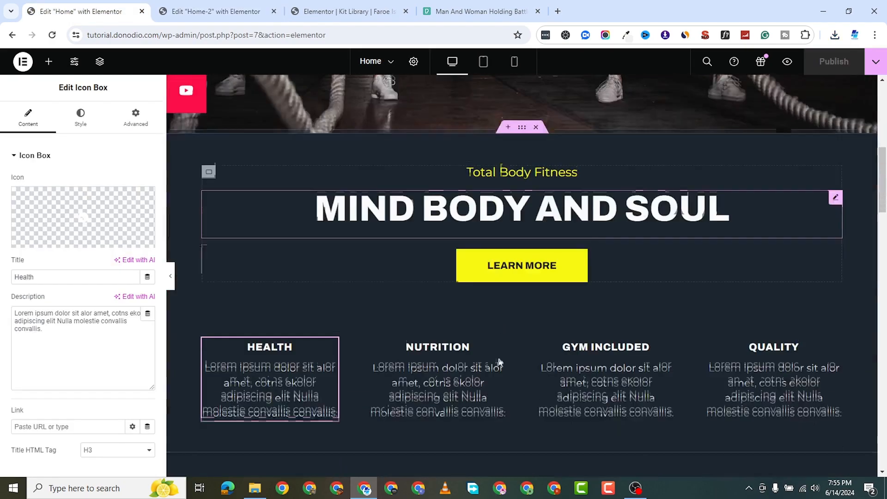
scroll(515, 344, "down", 15)
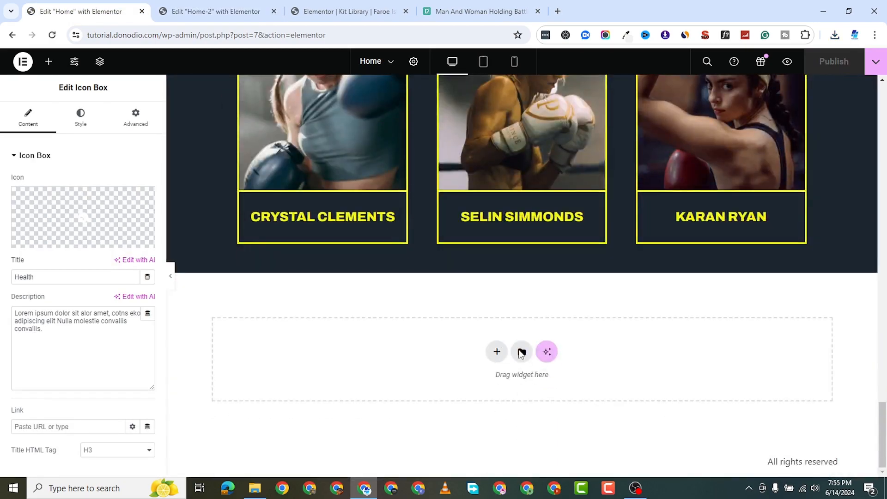
left_click(521, 352)
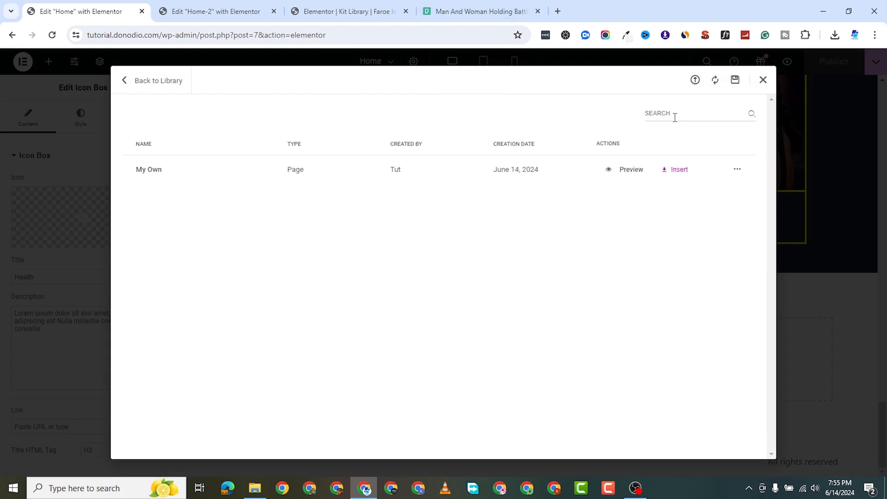
left_click(734, 81)
left_click(694, 79)
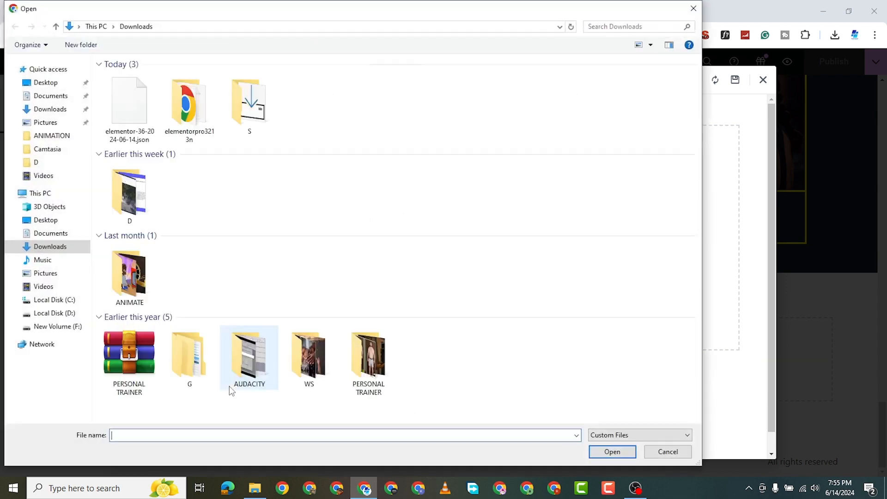
left_click(141, 122)
left_click(624, 452)
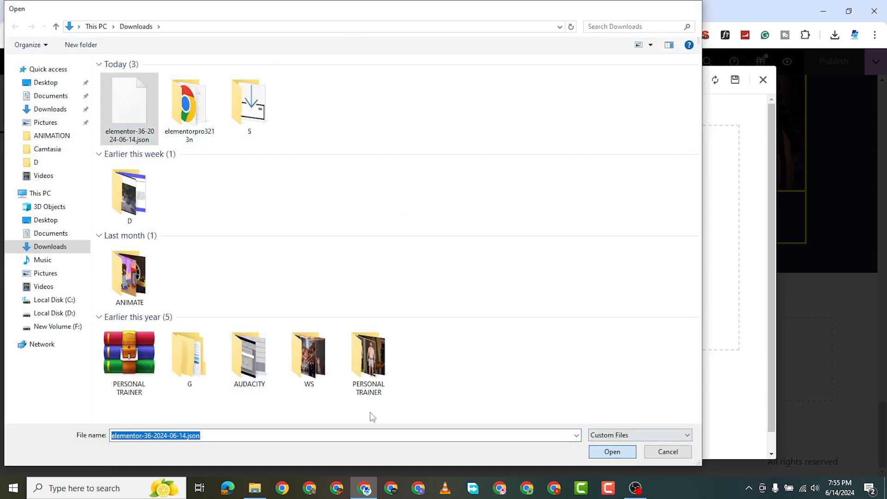
left_click(537, 316)
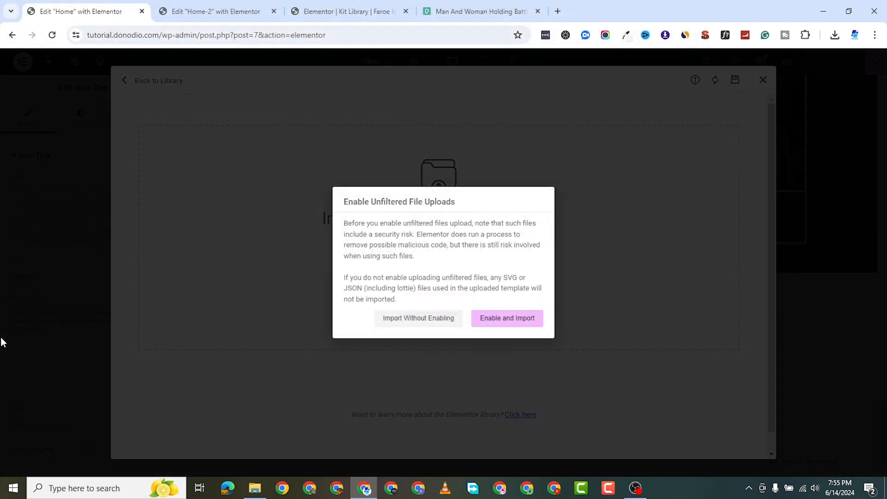
left_click(450, 323)
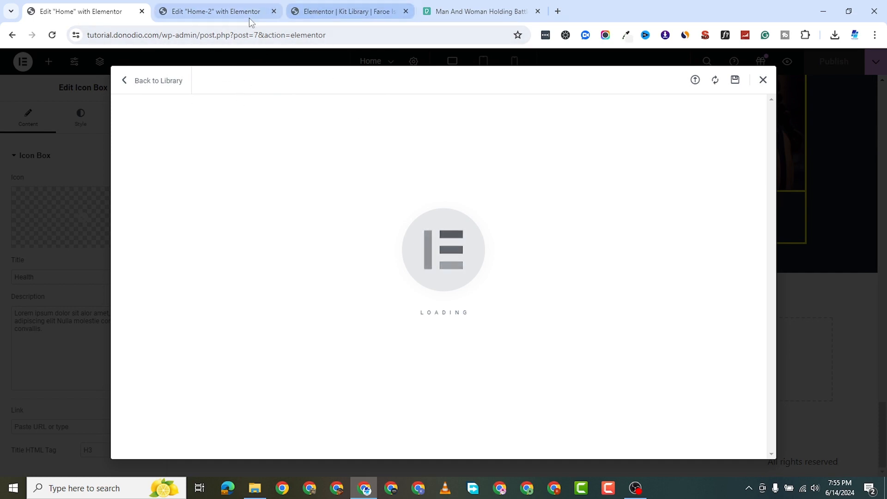
Step: Examine the Home-2 page down to the trainers section and check the template import on the Home page
left_click(224, 17)
scroll(434, 258, "down", 20)
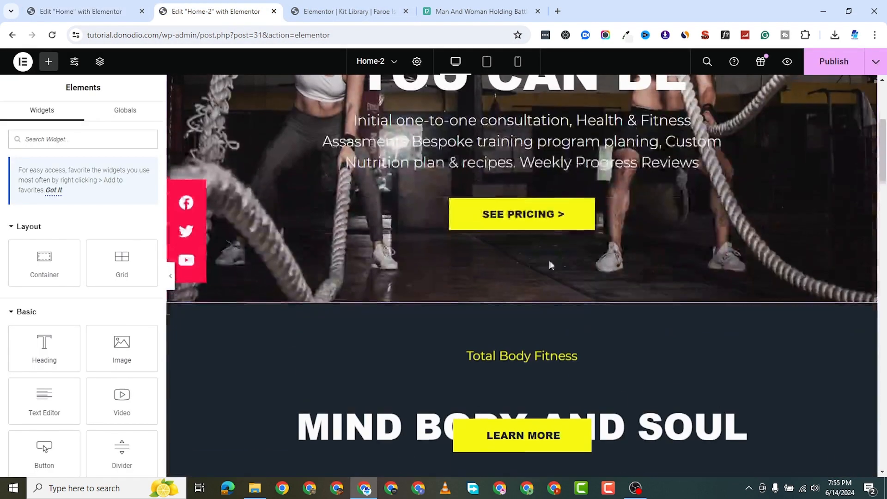
scroll(375, 322, "down", 3)
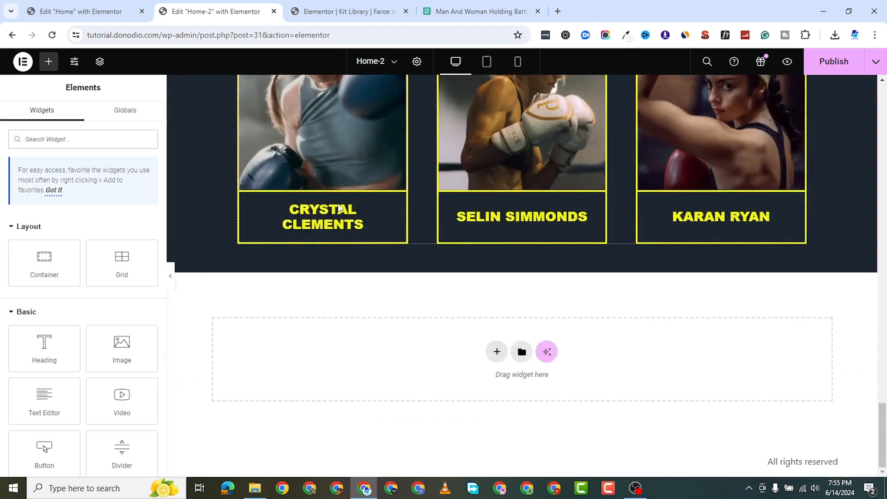
scroll(346, 232, "up", 10)
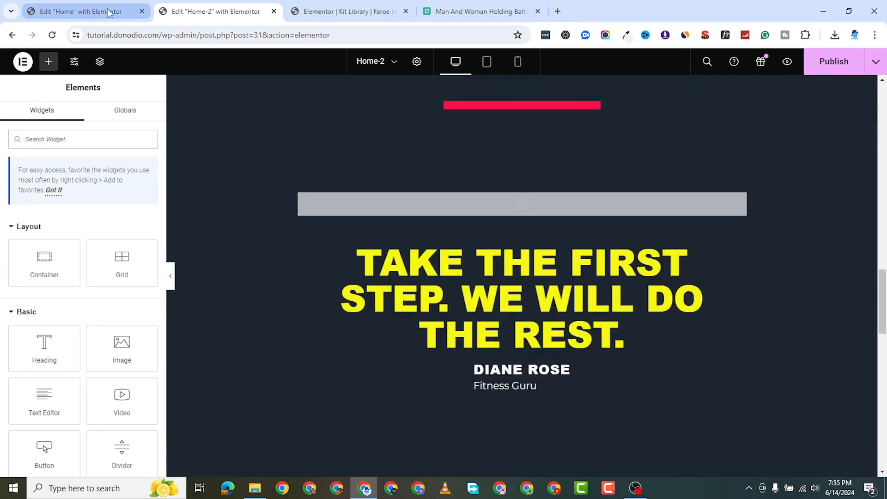
left_click(125, 18)
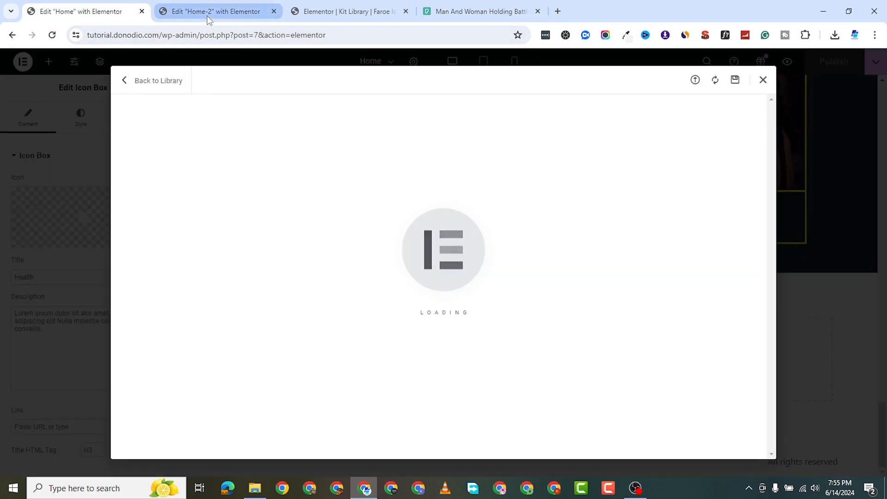
left_click(207, 13)
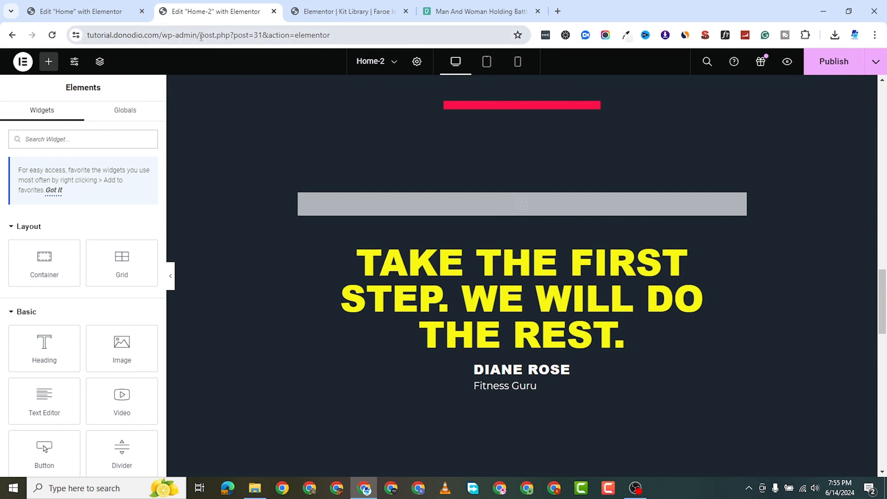
Step: Leave the Home-2 editor for the WordPress dashboard without publishing, and check the imported template in the Home page's library
left_click_drag(201, 36, 330, 35)
key("BackSpace")
key("Return")
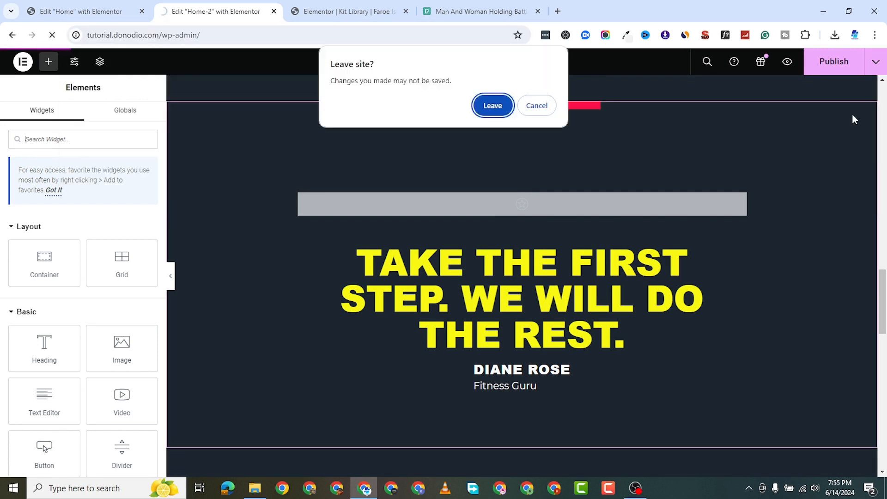
left_click(501, 110)
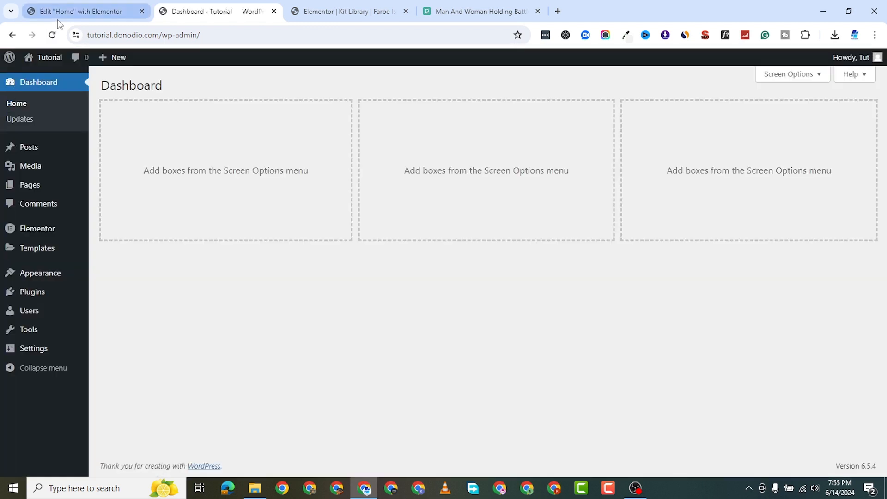
left_click(57, 19)
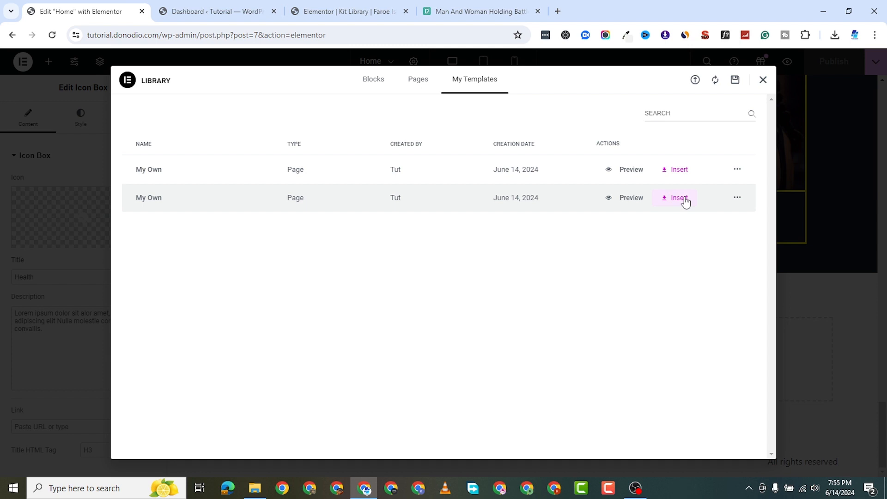
Step: Open the Theme Builder from the WordPress dashboard and start a new Header site part
left_click(248, 17)
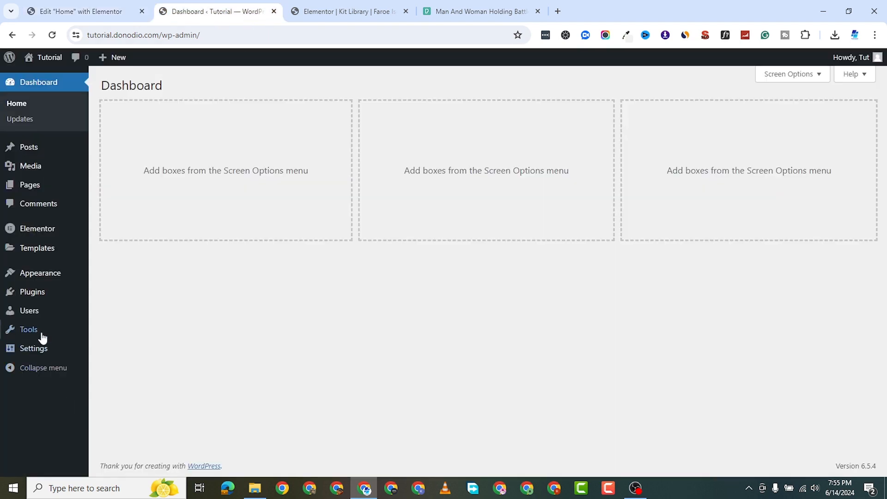
mouse_move(36, 275)
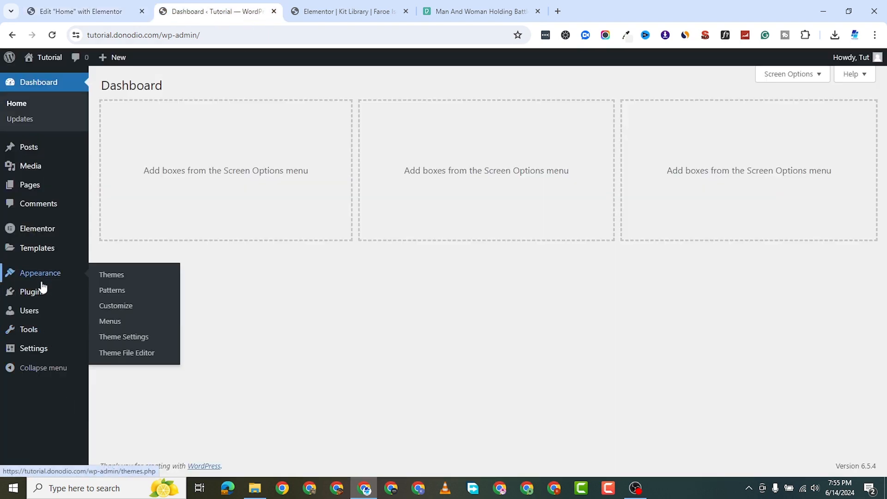
mouse_move(41, 258)
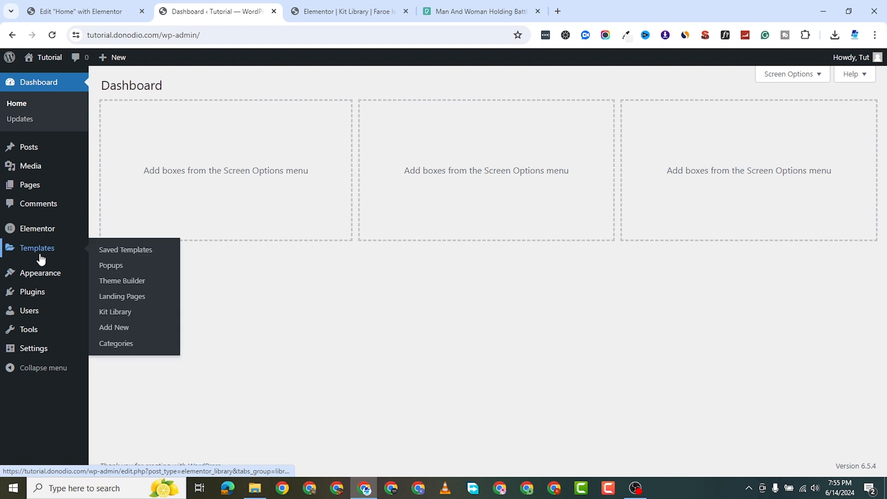
left_click(118, 281)
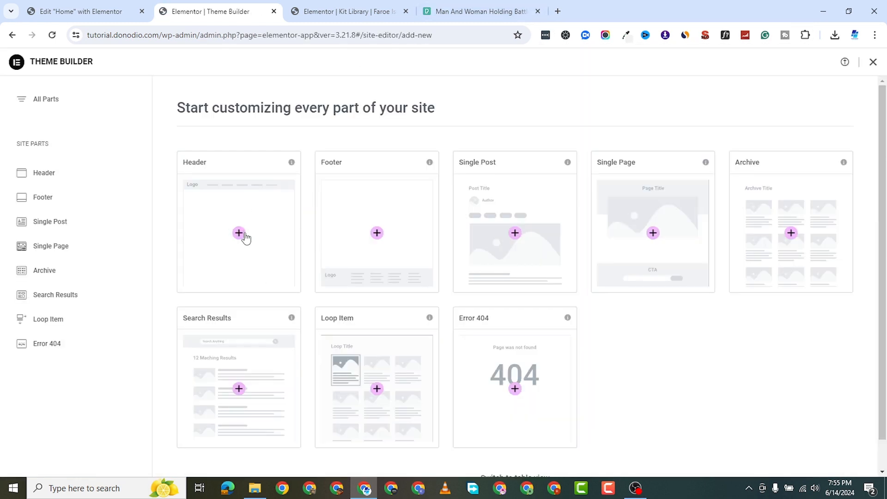
left_click(244, 234)
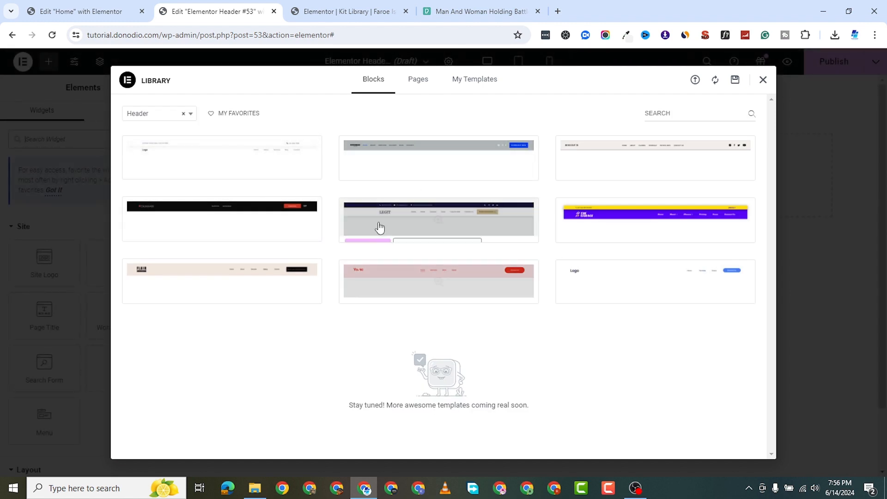
Step: Try to insert the pink header block with the red contact button, applying the block's settings
mouse_move(462, 297)
left_click(370, 295)
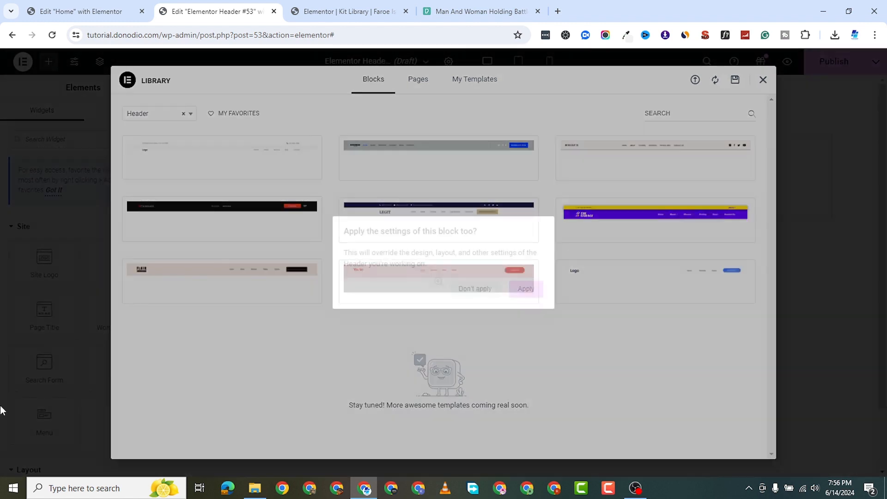
left_click(518, 290)
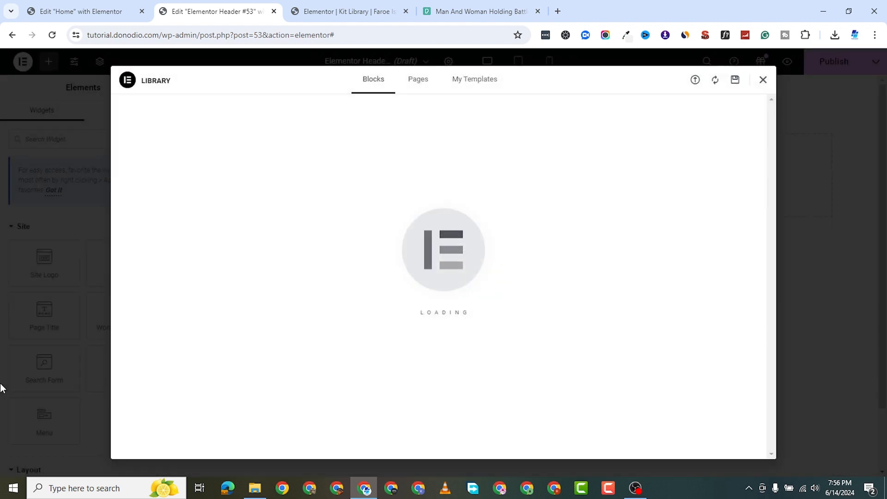
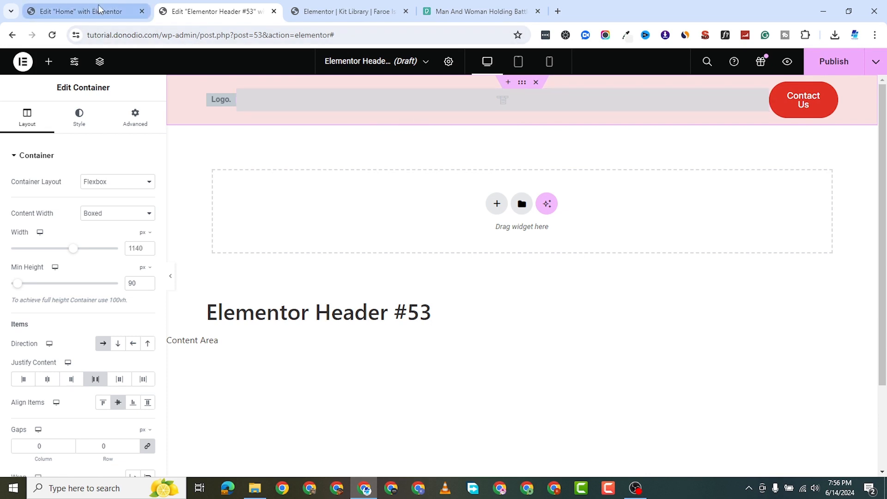
Step: Switch from the Faroe Islands kit preview to the WordPress dashboard and open the Menus page under Appearance
left_click(332, 11)
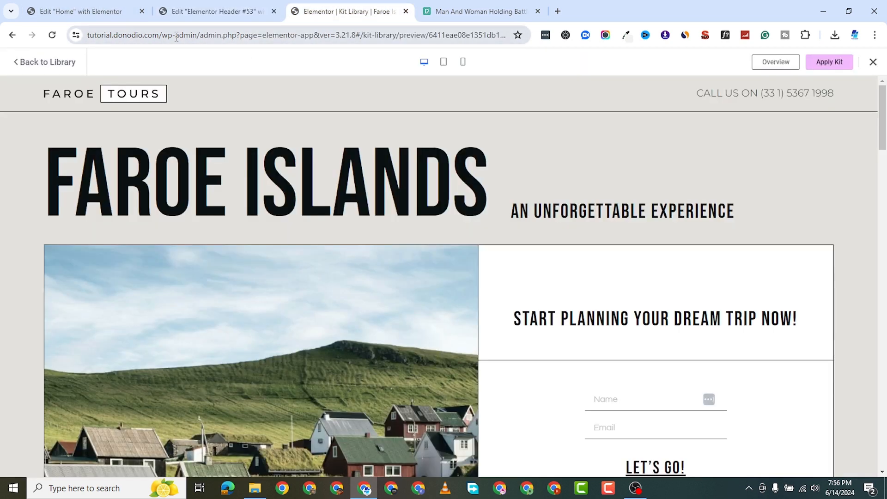
left_click_drag(200, 37, 513, 36)
key("BackSpace")
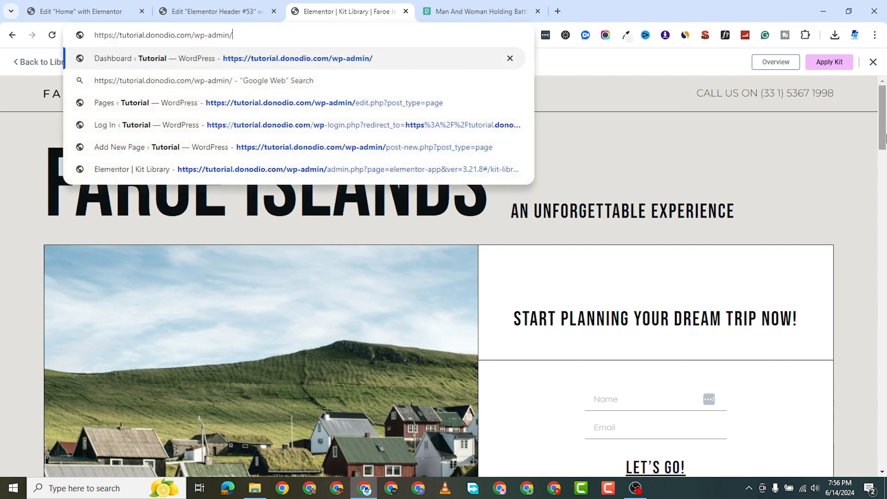
key("Return")
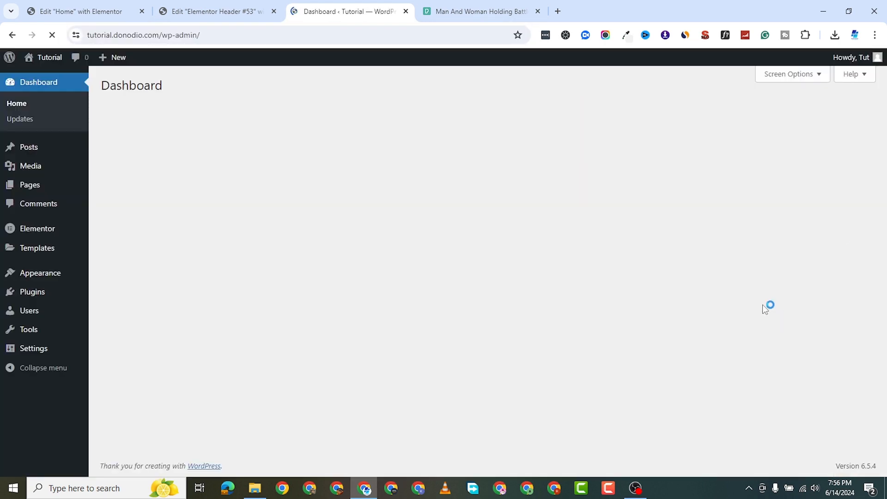
mouse_move(65, 273)
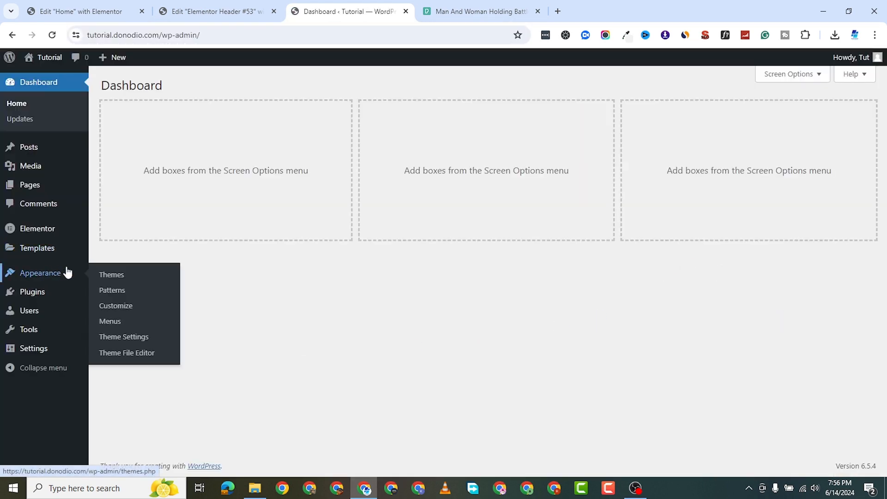
left_click(117, 325)
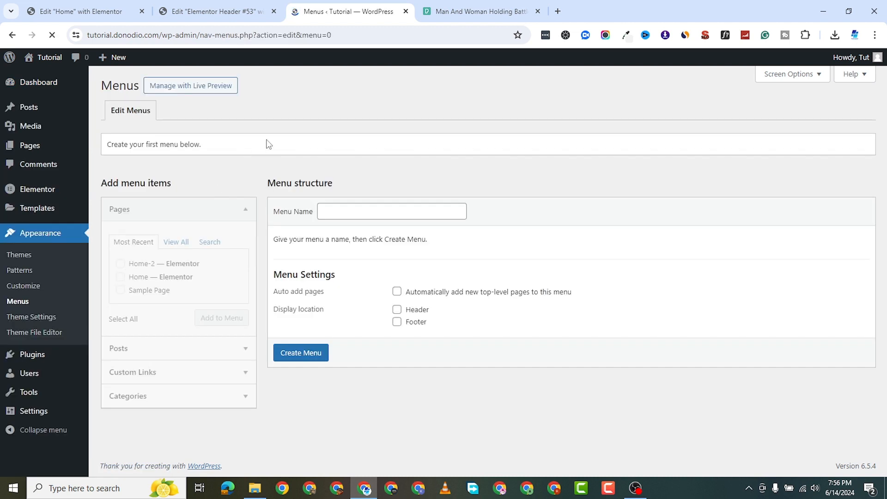
Step: Create a menu named Primary Menu with Header as its display location
left_click(343, 216)
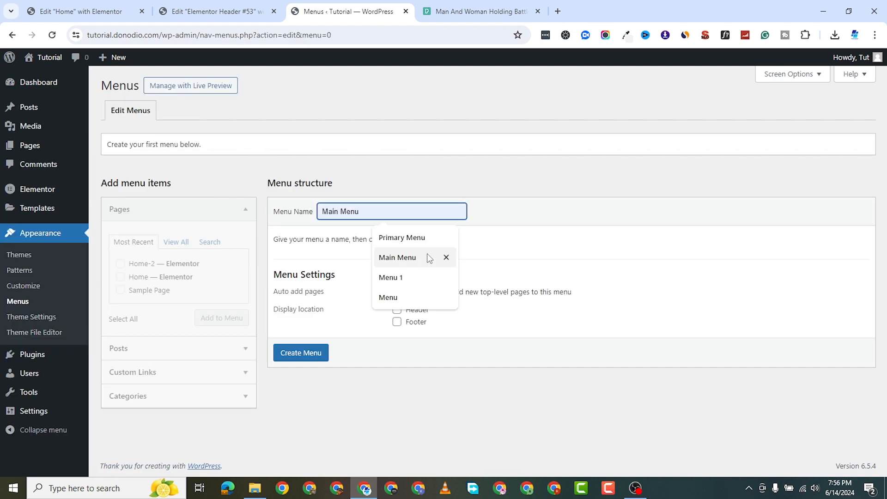
left_click(402, 239)
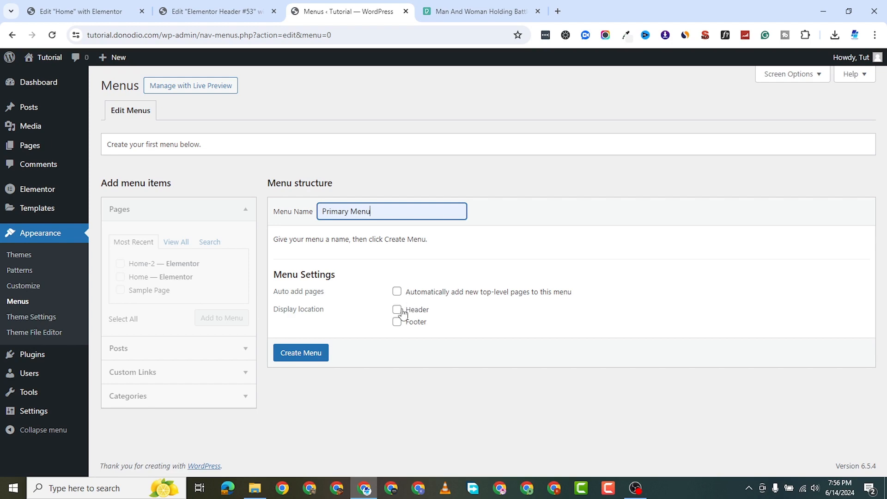
left_click(310, 353)
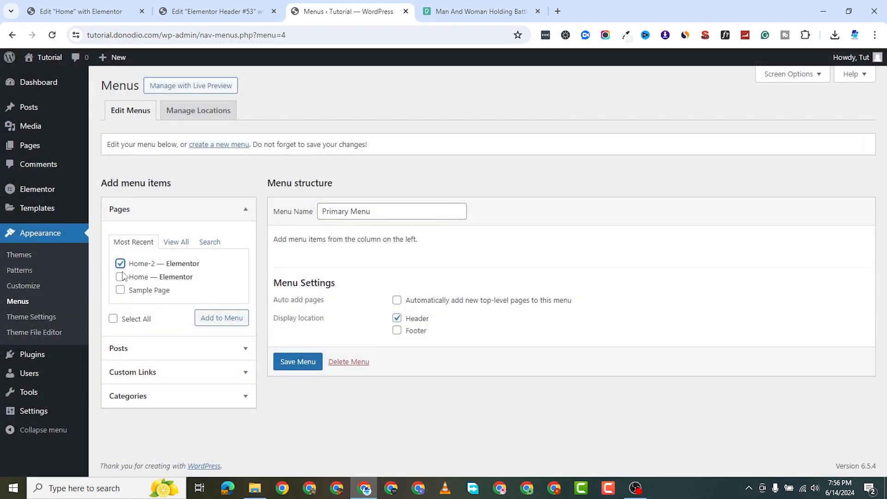
Step: Add both Home entries, Home-2 and Sample Page to the Primary Menu and save it
left_click(182, 241)
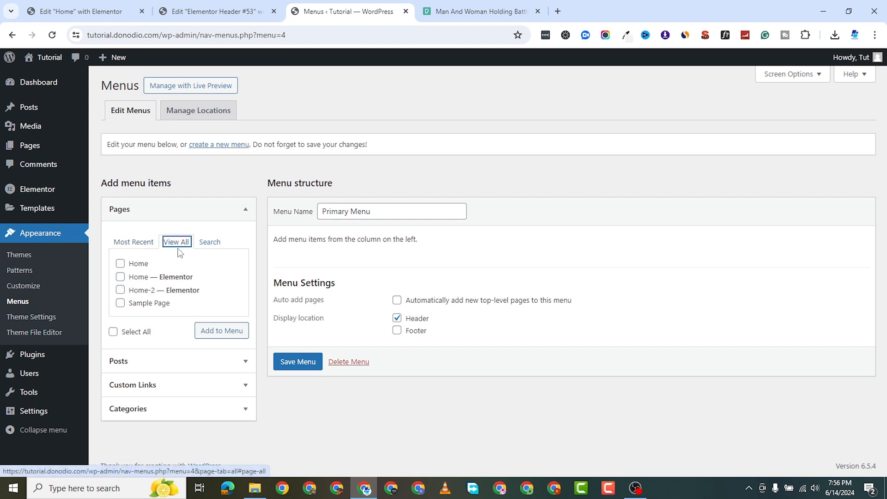
left_click(120, 277)
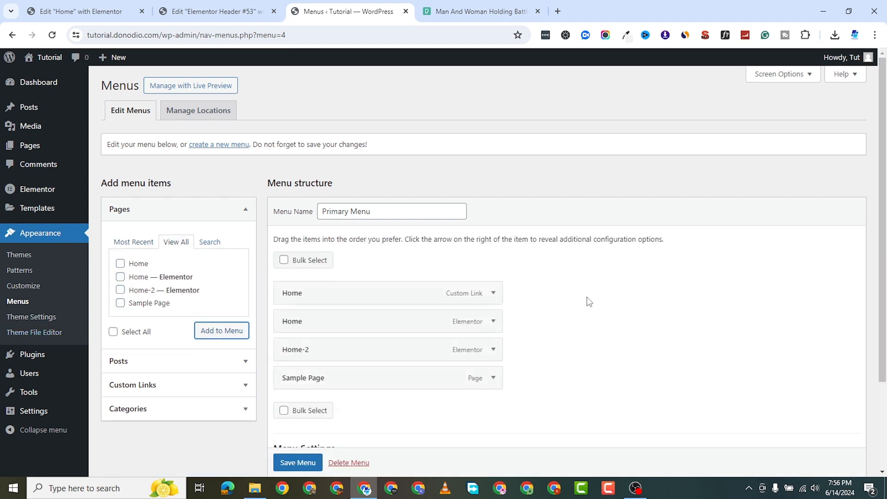
scroll(587, 298, "down", 3)
left_click(287, 424)
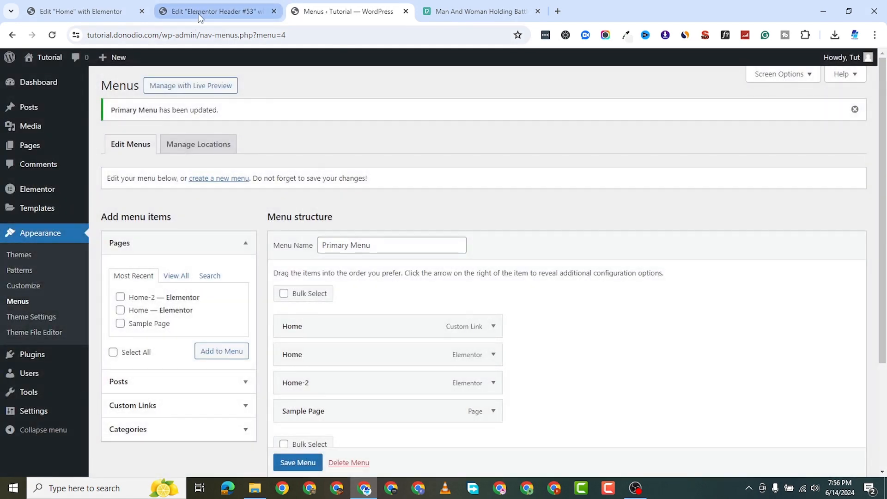
Step: Return to the Elementor header draft and reload its editor without publishing, discarding the unsaved changes
left_click(210, 11)
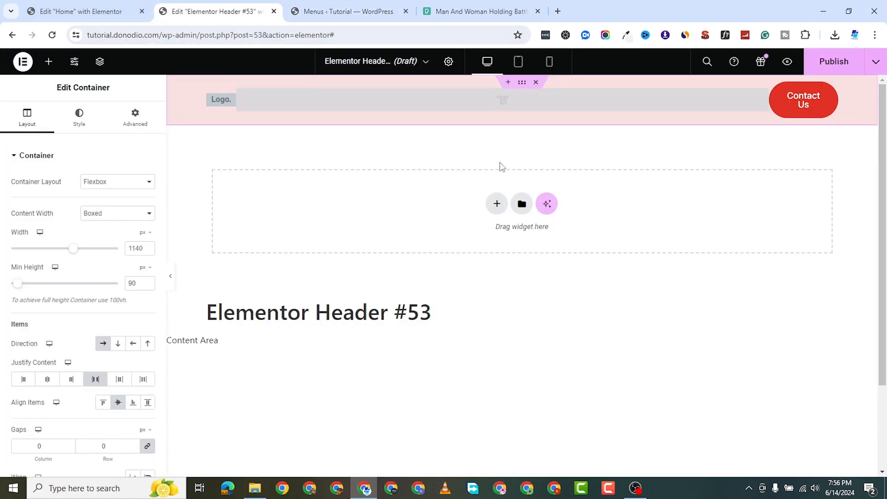
left_click(848, 69)
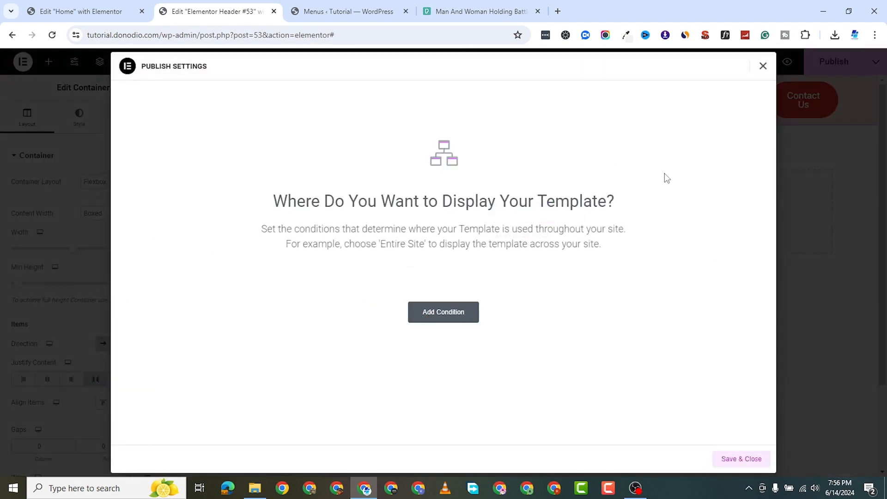
left_click(761, 66)
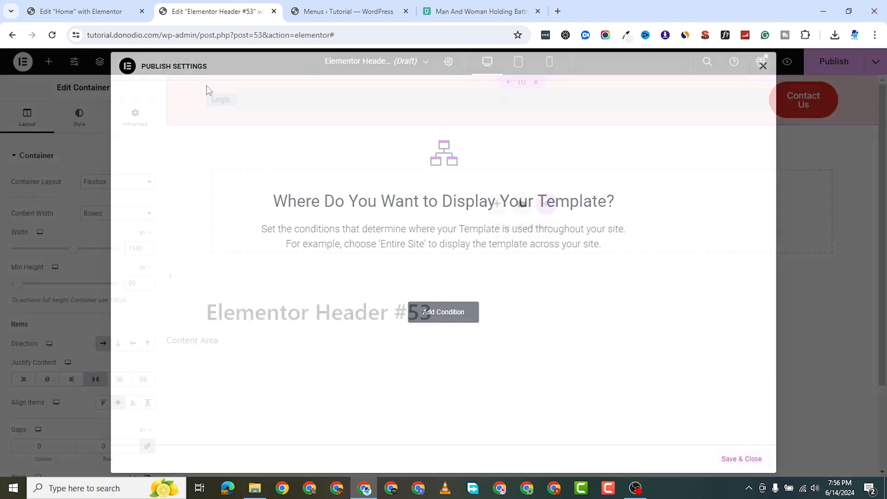
left_click(52, 35)
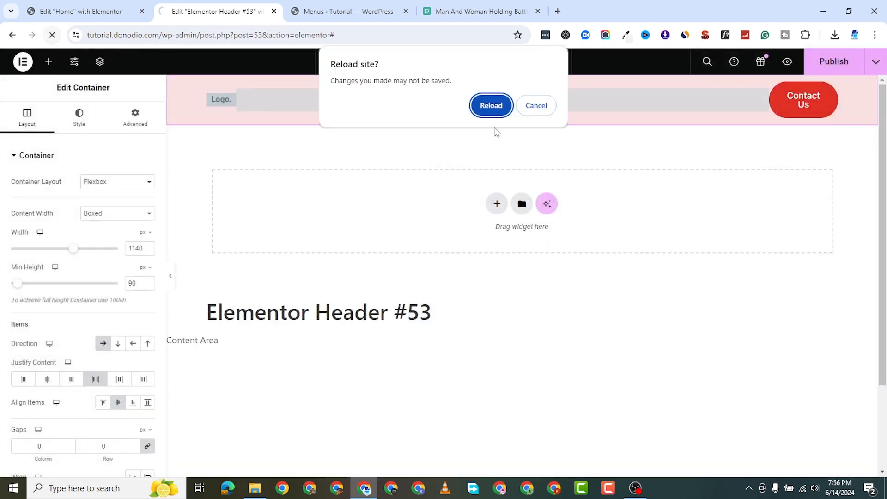
left_click(506, 103)
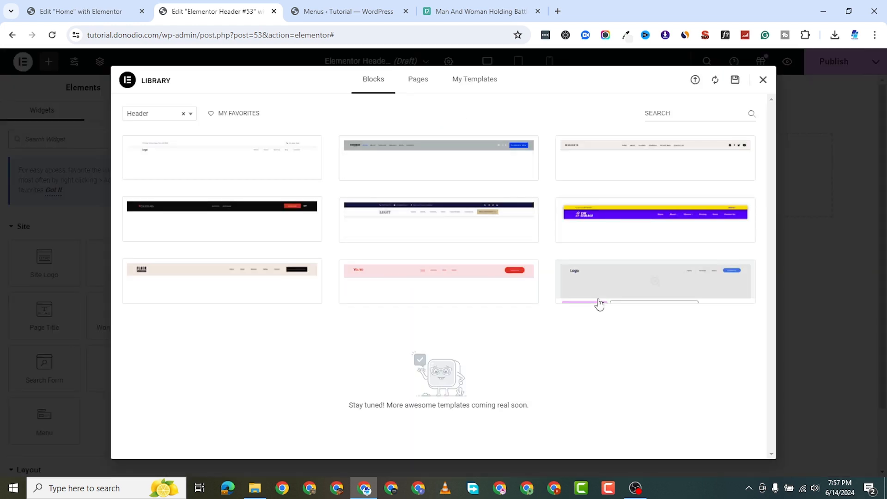
Step: Insert the pink header block with the red button from the library and apply its settings to the header
mouse_move(524, 291)
left_click(373, 293)
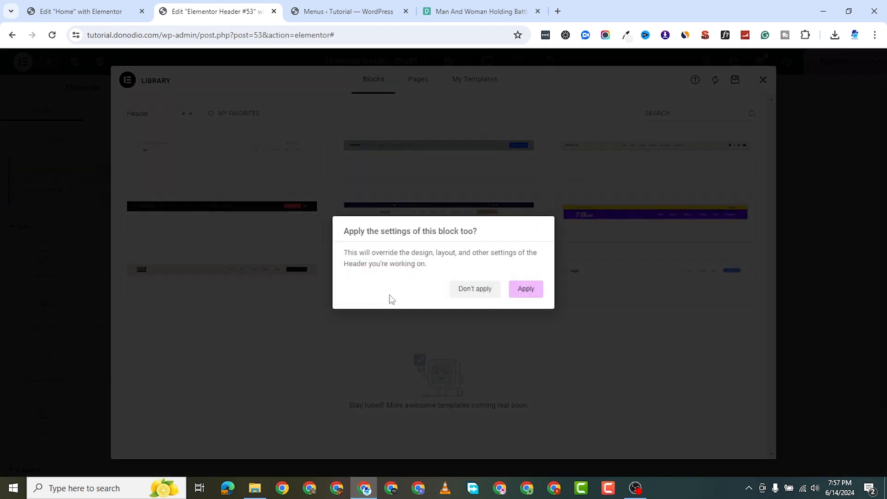
left_click(525, 289)
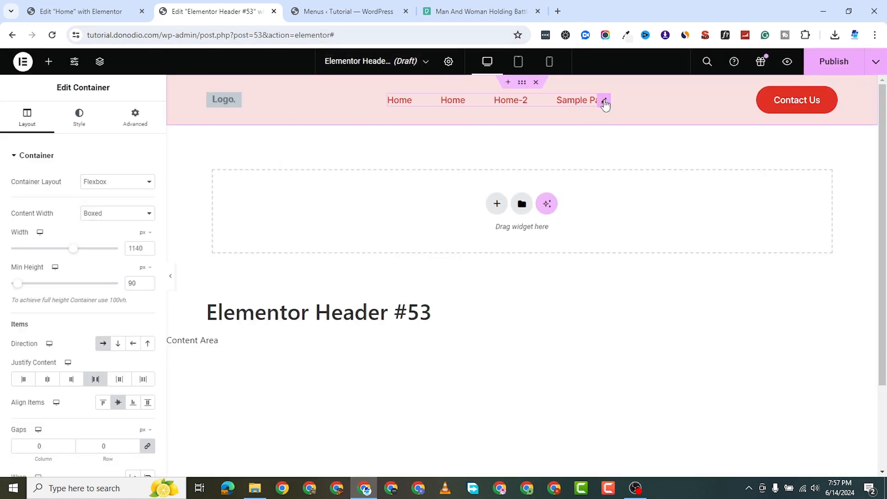
Step: Set the normal text color of the header's WordPress Menu to black, #000000
left_click(604, 102)
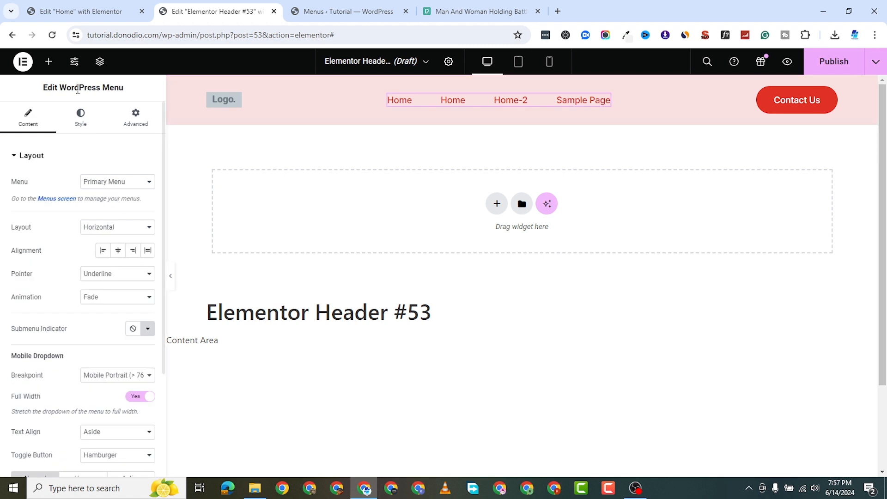
left_click(80, 118)
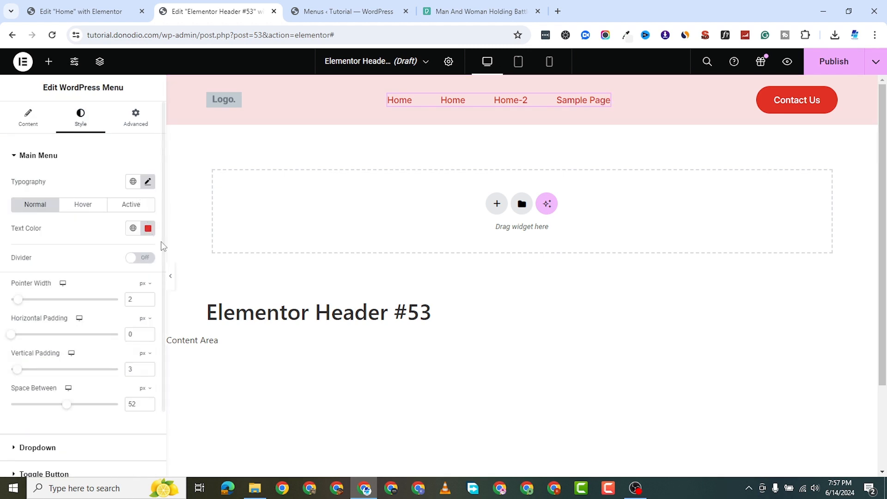
left_click(148, 228)
left_click_drag(84, 276, 84, 355)
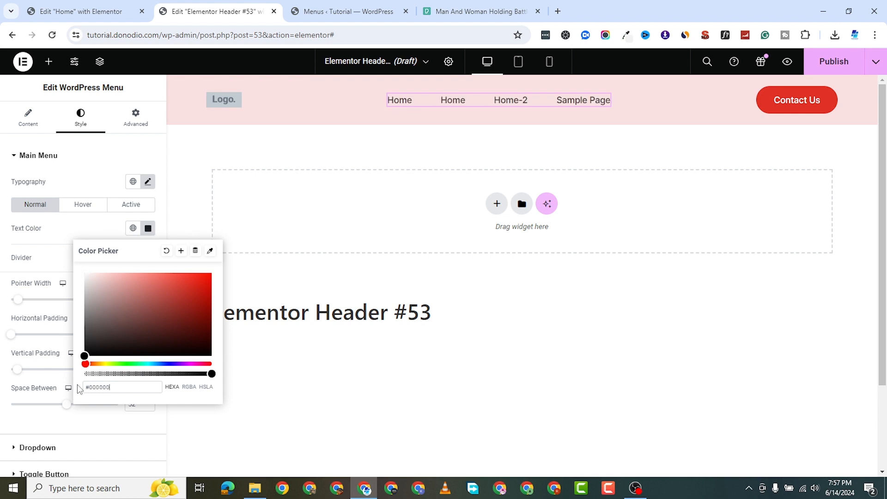
left_click(726, 391)
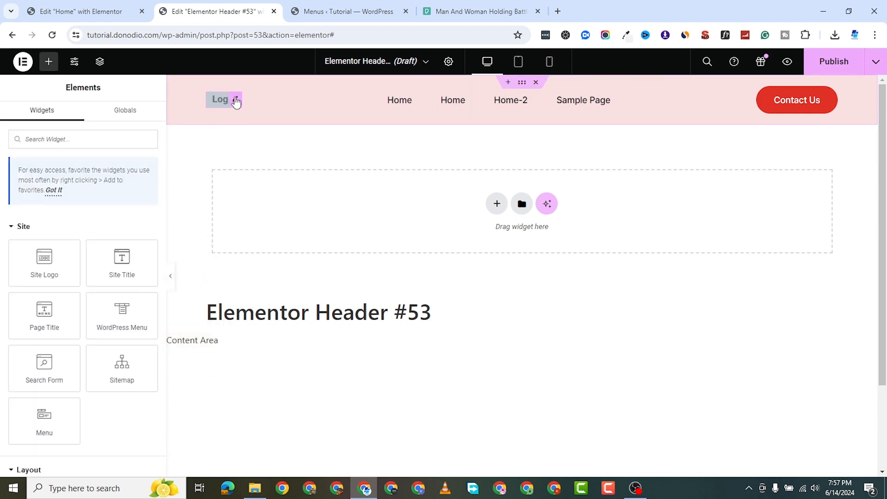
Step: Publish the header with include conditions for Entire Site, All Archives and All Singular
left_click(827, 69)
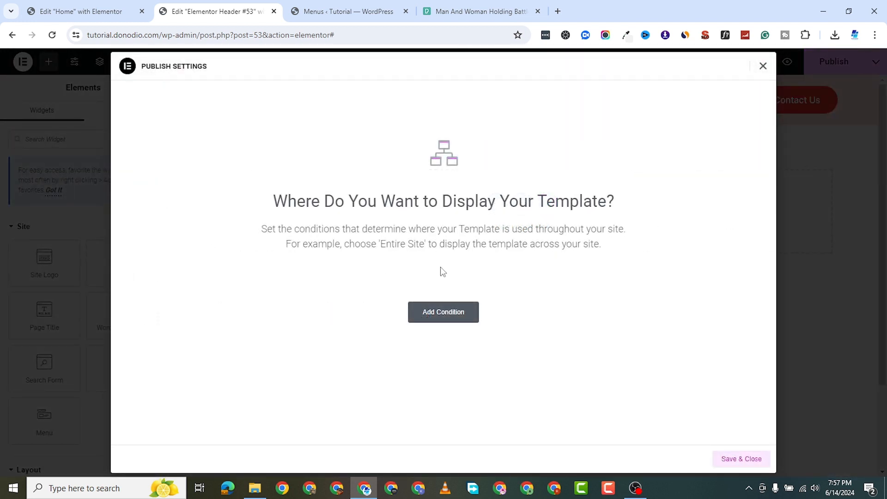
left_click(459, 315)
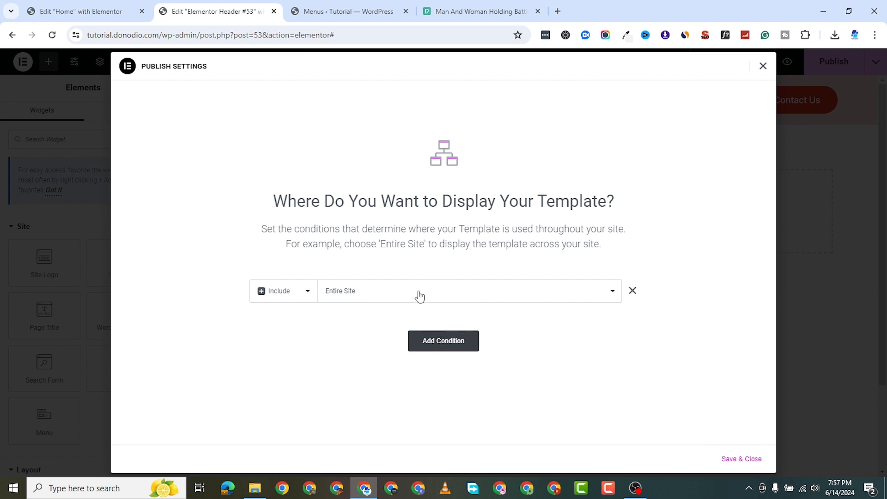
left_click(447, 350)
left_click(376, 324)
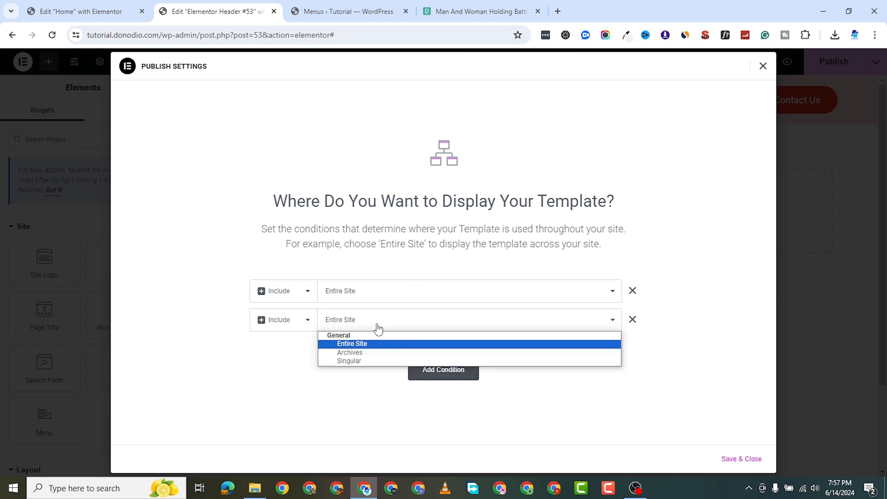
left_click(369, 354)
left_click(435, 374)
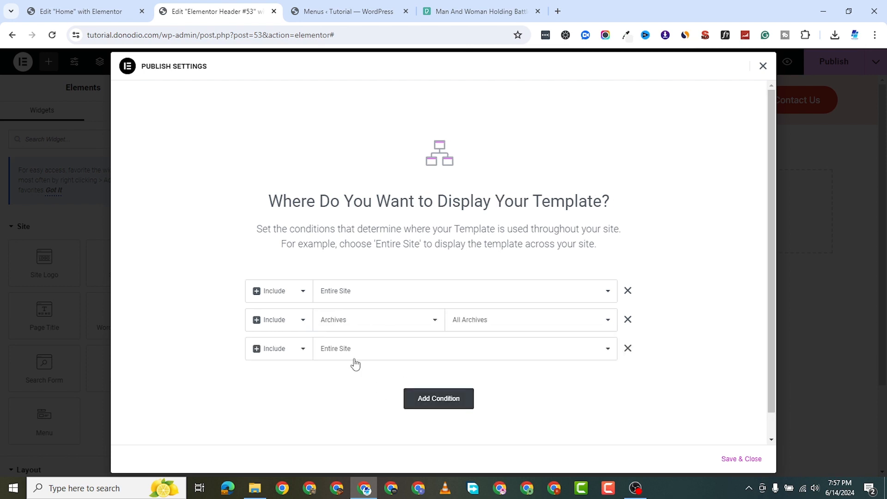
left_click(356, 351)
left_click(305, 403)
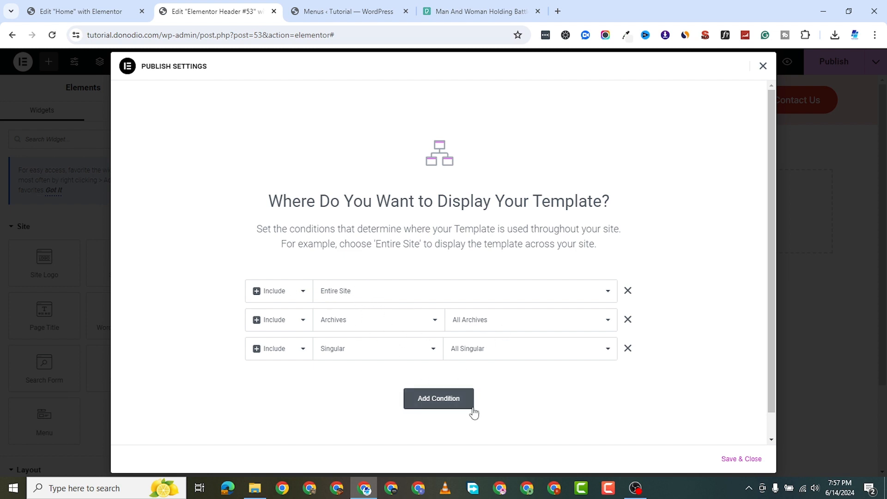
left_click(741, 460)
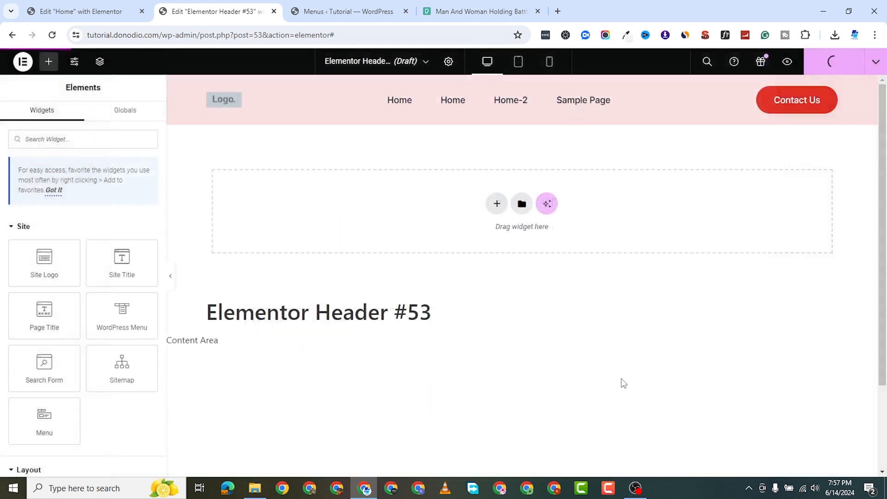
Step: Leave the Home page editor and its template library for the WordPress dashboard
left_click(372, 12)
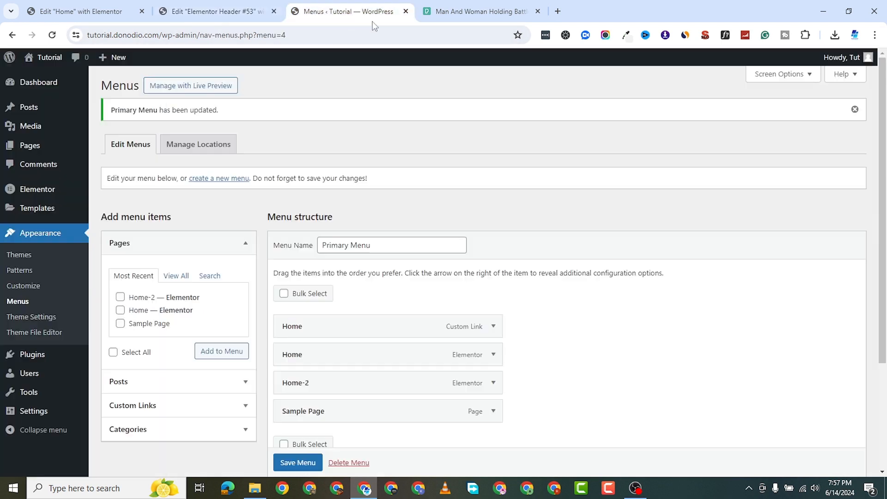
left_click(240, 14)
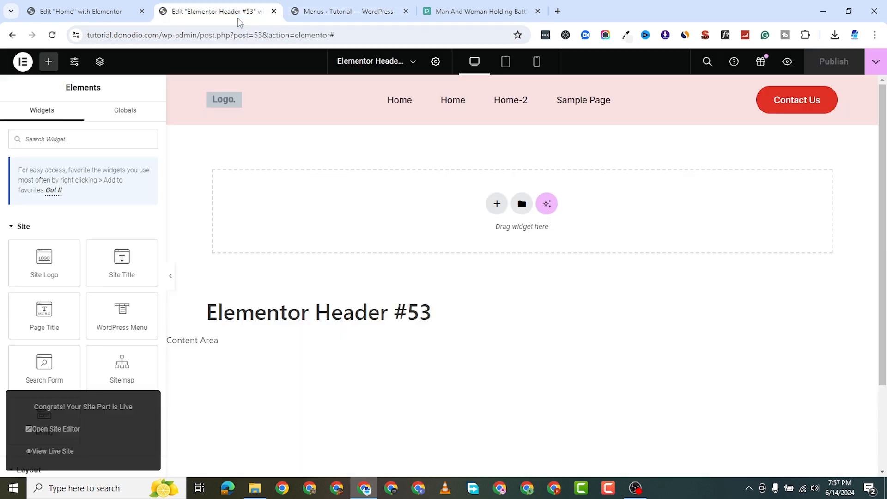
left_click(101, 14)
left_click_drag(198, 39, 426, 51)
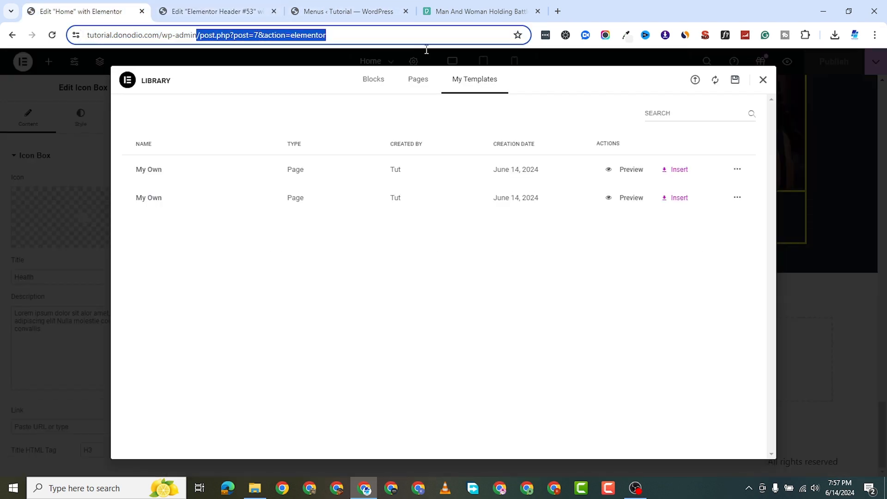
key("BackSpace")
key("Return")
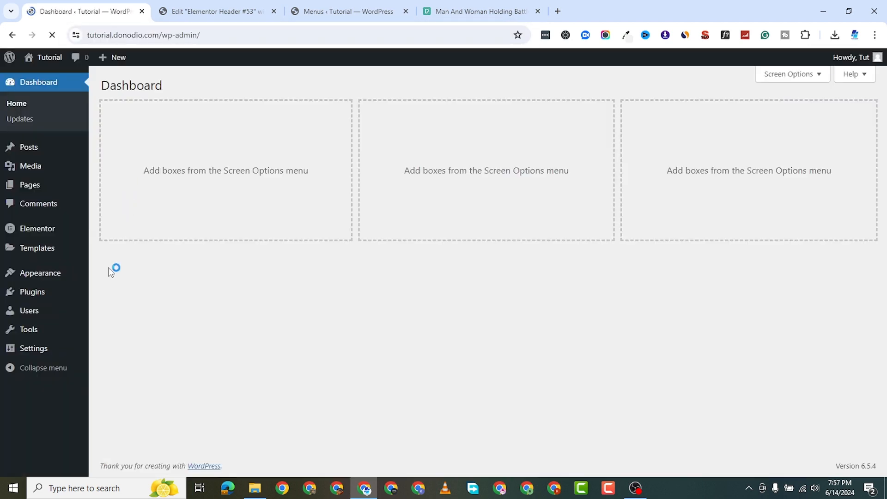
Step: Open the published Home page in a new browser tab from the Pages list and review it with the header in place
mouse_move(38, 192)
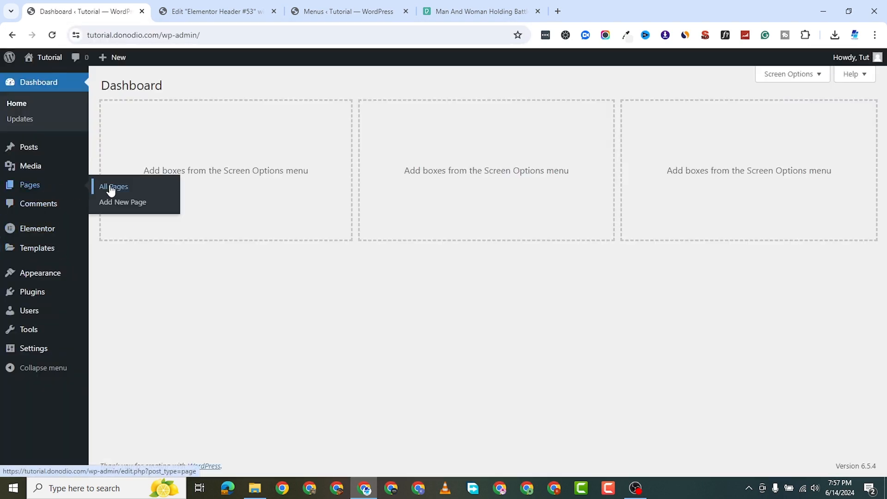
mouse_move(163, 184)
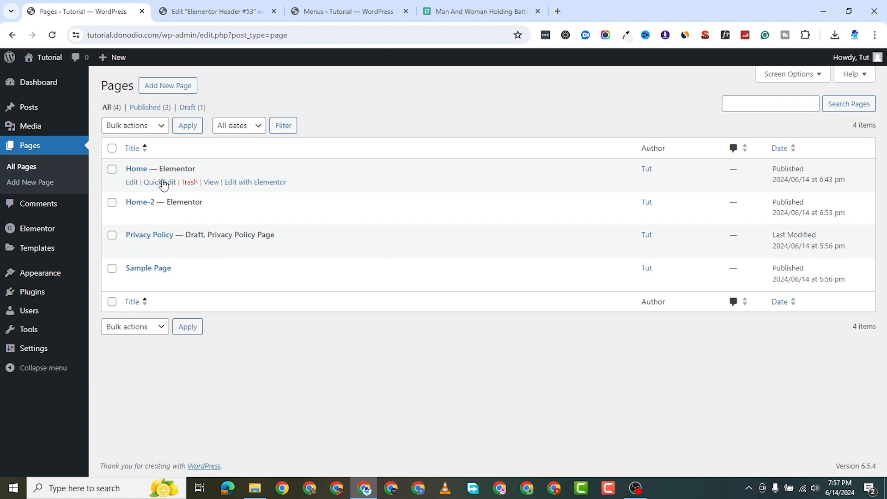
left_click(209, 184)
right_click(210, 185)
left_click(224, 192)
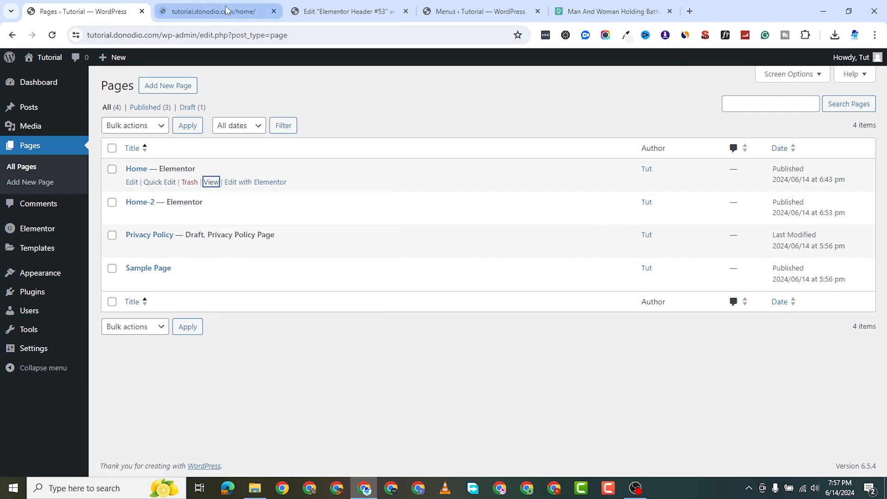
left_click(217, 12)
scroll(491, 249, "down", 20)
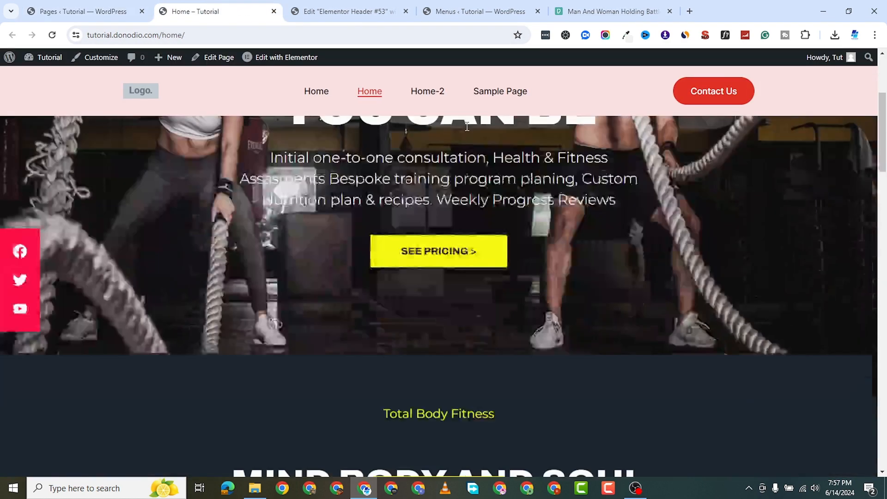
scroll(570, 275, "down", 10)
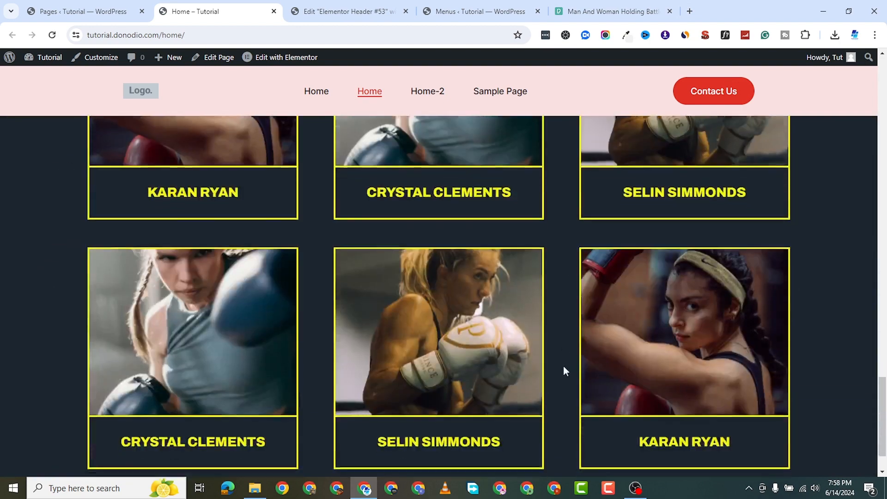
scroll(550, 388, "up", 15)
scroll(348, 274, "up", 6)
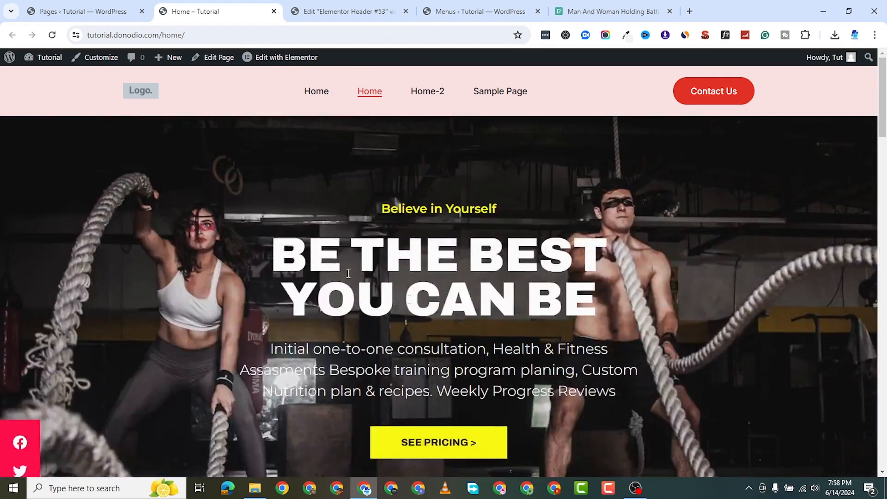
Step: Create a new footer in the Theme Builder and insert the navy library block with the newsletter subscription strip
left_click(294, 11)
left_click(115, 14)
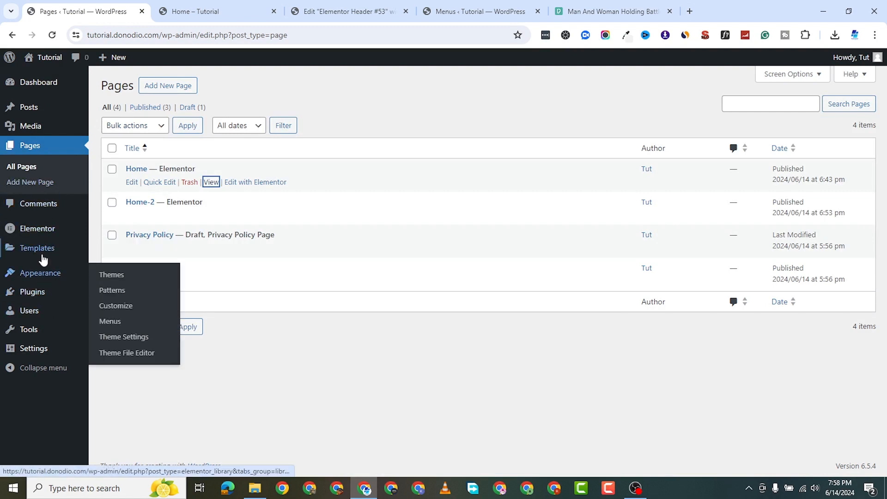
mouse_move(86, 248)
left_click(117, 280)
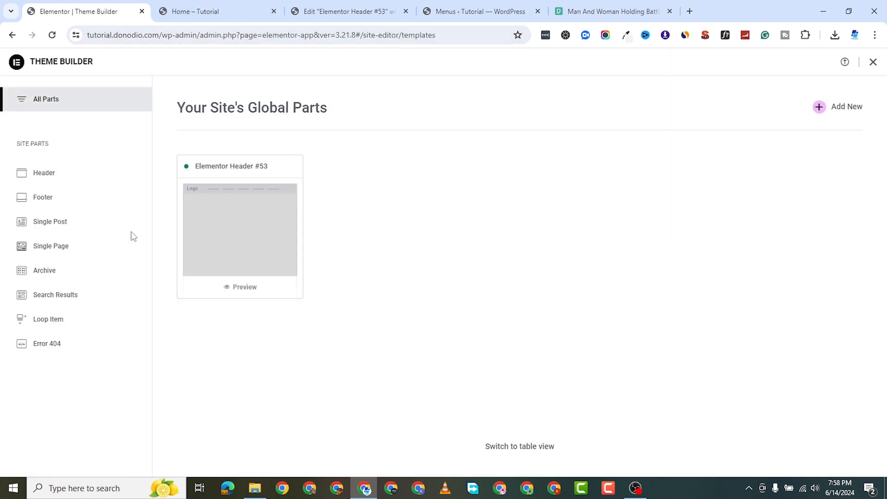
left_click(61, 204)
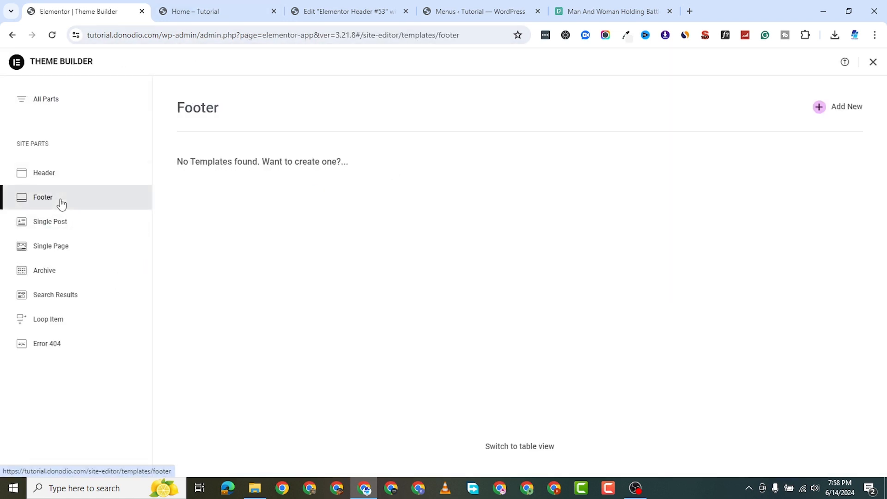
left_click(846, 108)
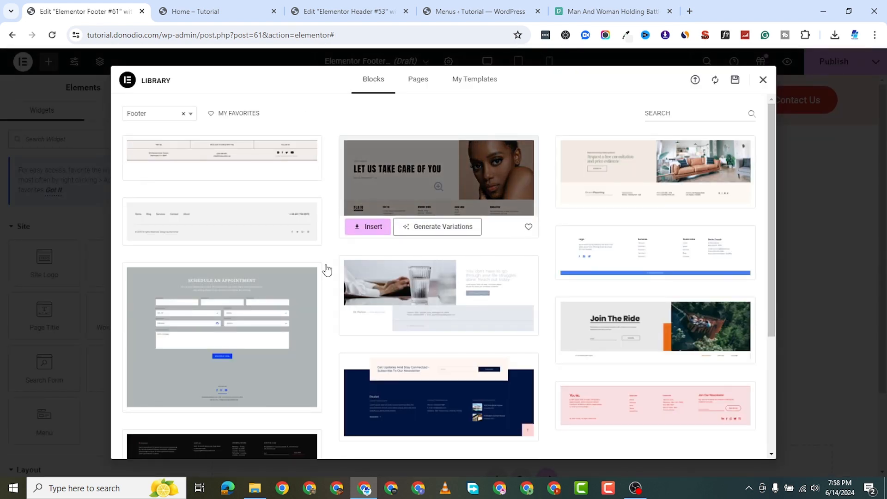
scroll(308, 378, "down", 3)
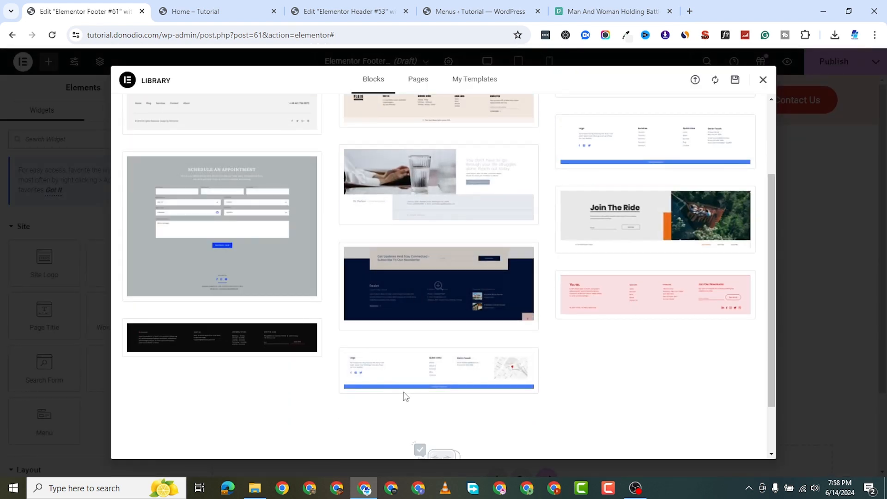
left_click(368, 320)
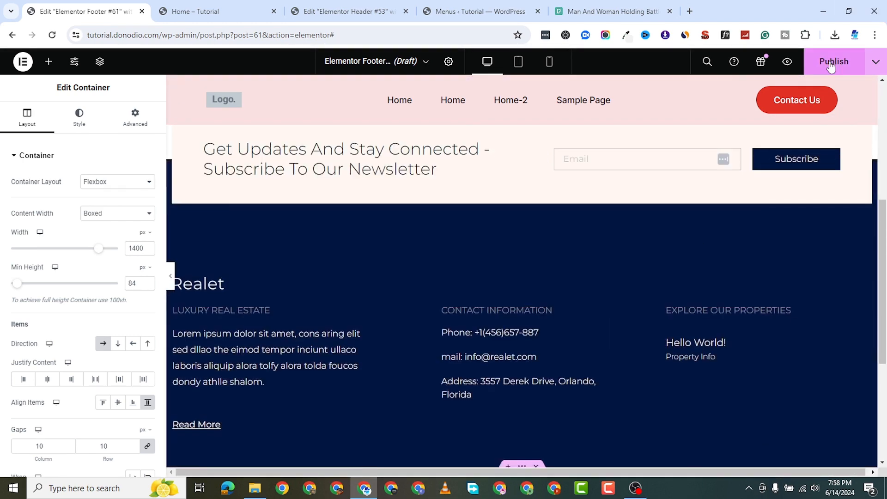
Step: Publish the footer with include conditions for Entire Site, All Archives and Singular
left_click(829, 65)
left_click(461, 308)
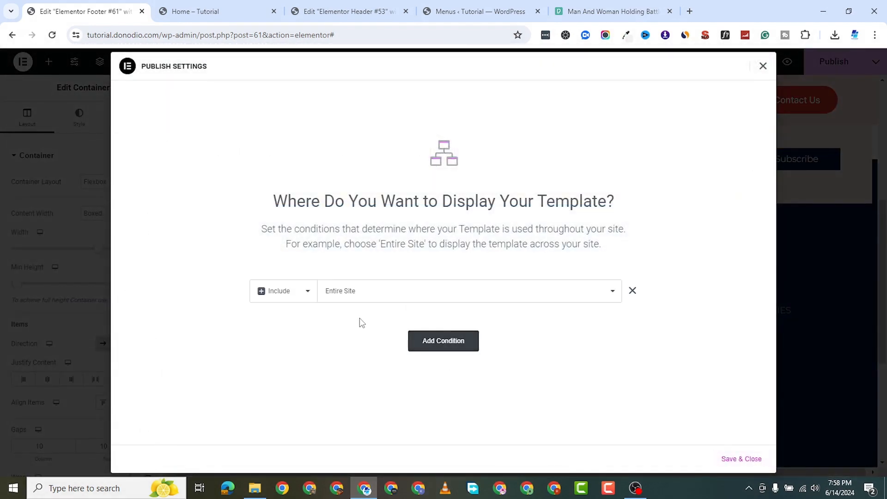
left_click(366, 295)
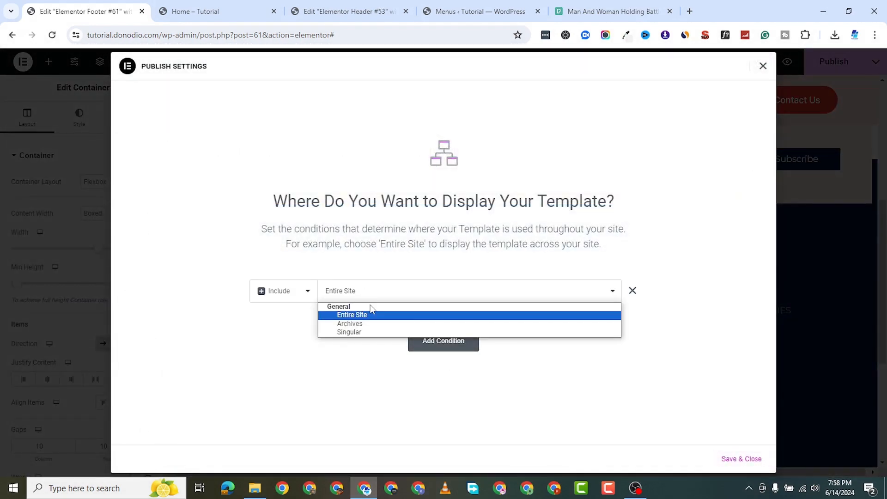
left_click(375, 316)
left_click(428, 339)
left_click(362, 323)
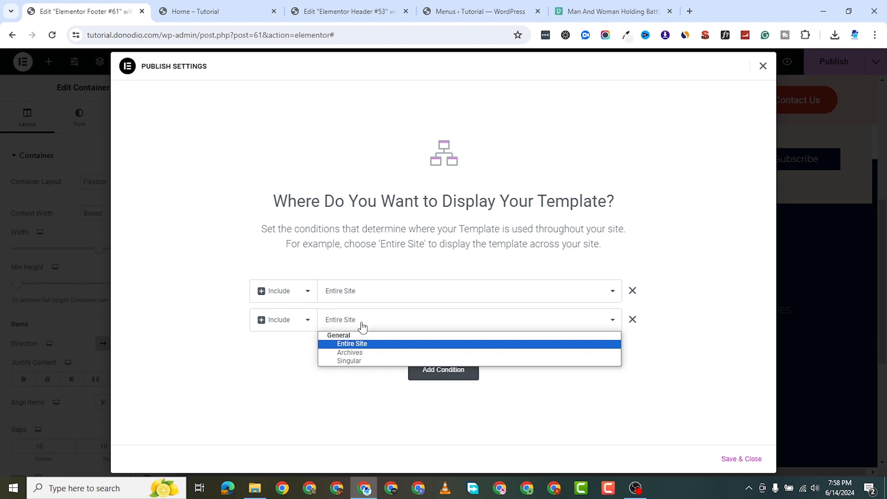
left_click(372, 352)
left_click(444, 374)
left_click(368, 353)
left_click(393, 391)
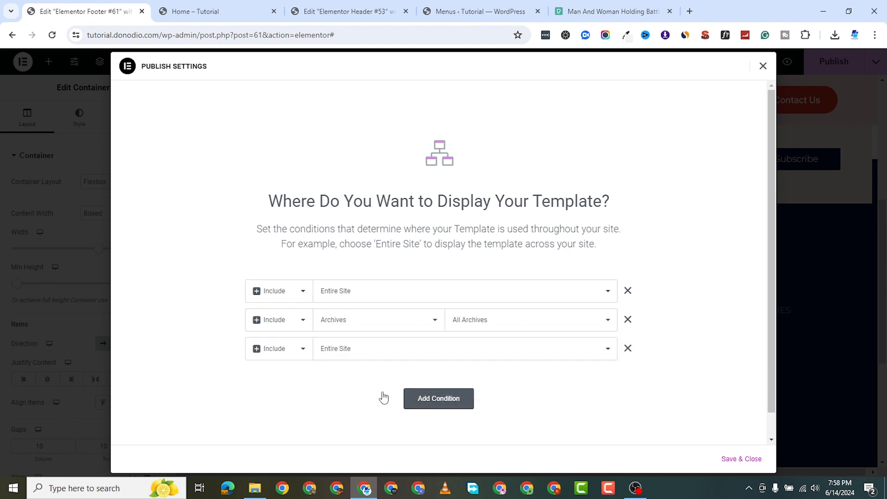
left_click(741, 458)
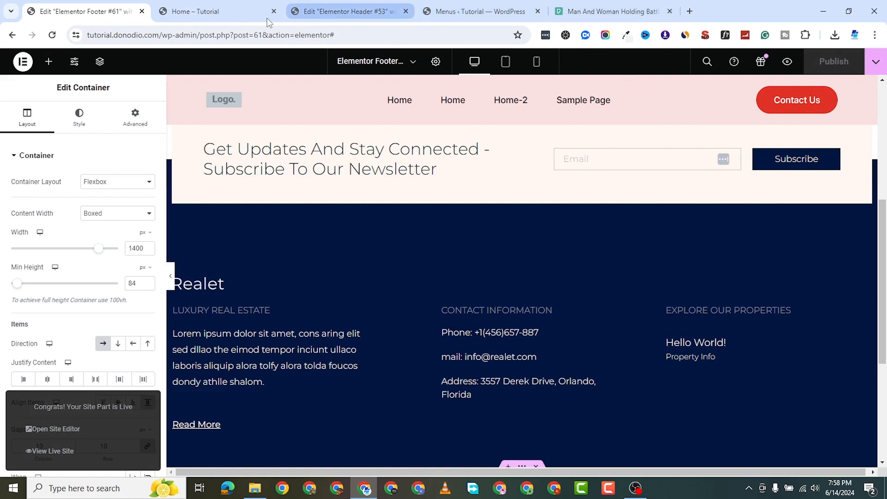
Step: Reload the live Home page and review the footer at its end
left_click(203, 11)
scroll(418, 236, "down", 10)
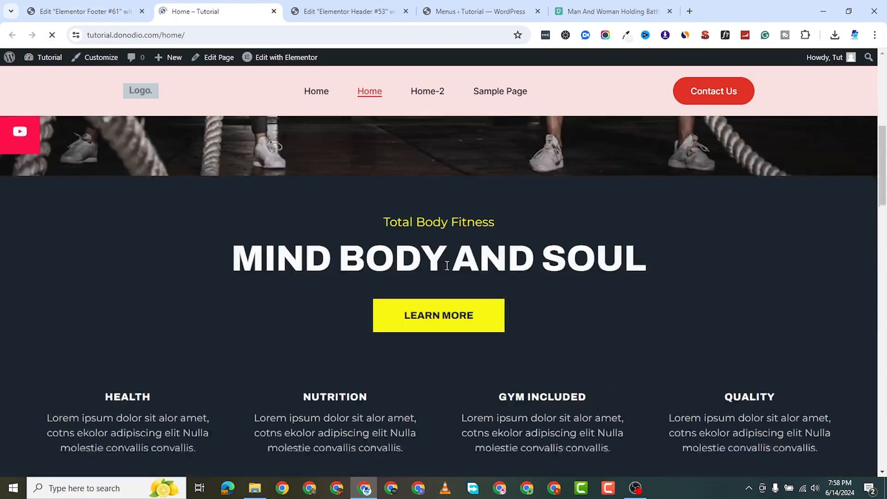
scroll(525, 333, "down", 15)
scroll(531, 374, "down", 10)
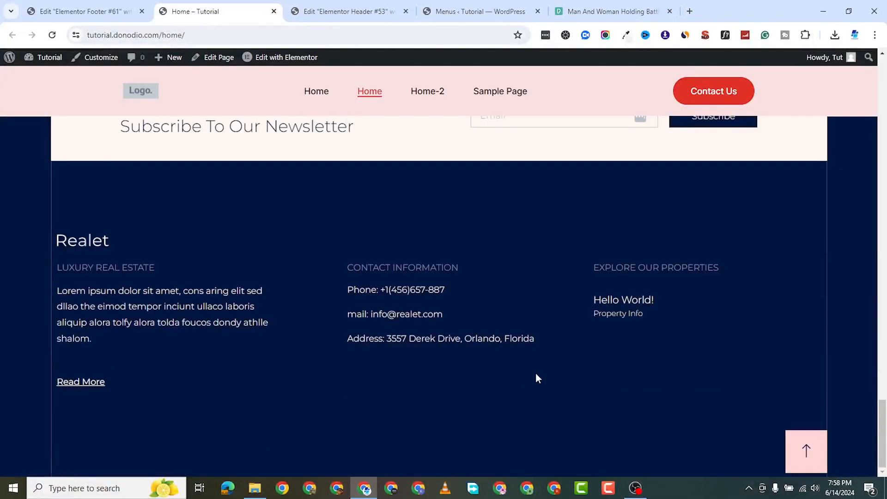
scroll(290, 294, "up", 4)
scroll(213, 338, "down", 4)
scroll(572, 283, "up", 10)
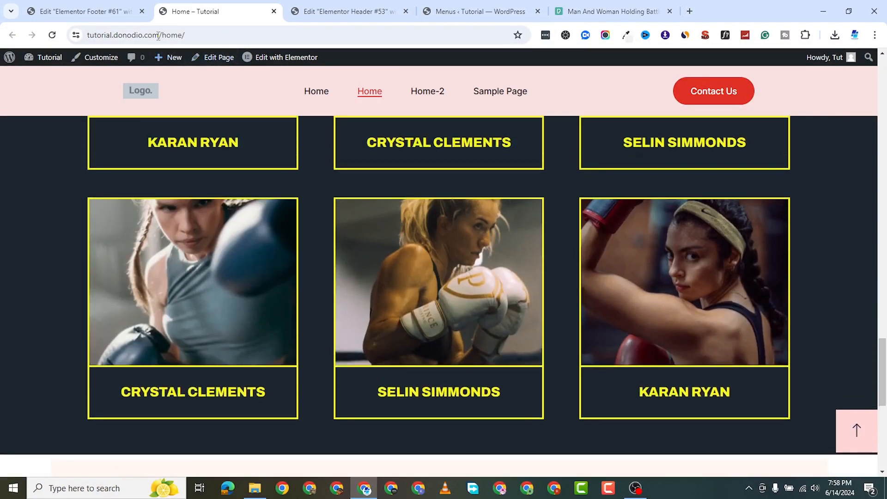
Step: Replace the Hello World! posts widget under Explore Our Properties in the footer with a WordPress Menu widget
left_click(116, 12)
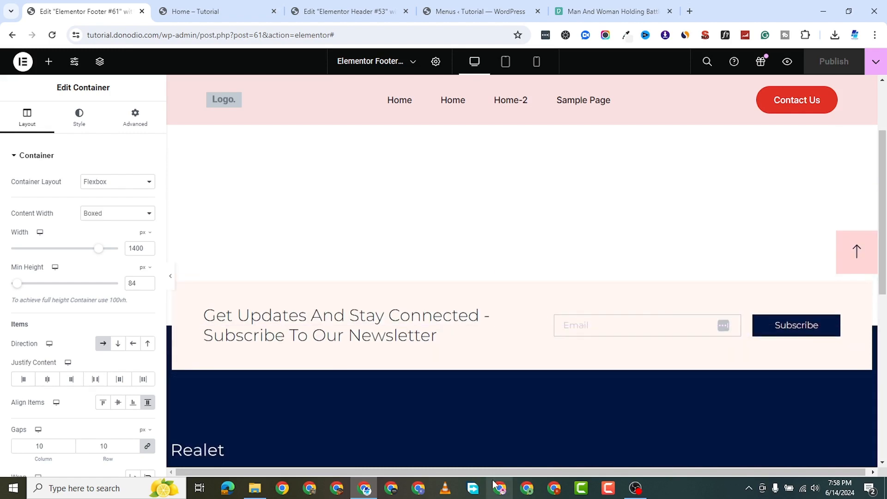
scroll(541, 380, "down", 5)
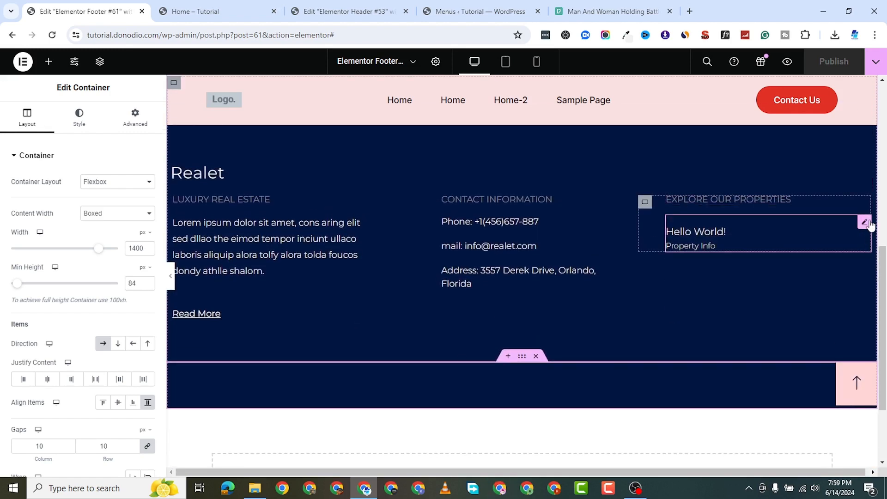
right_click(866, 224)
left_click(805, 452)
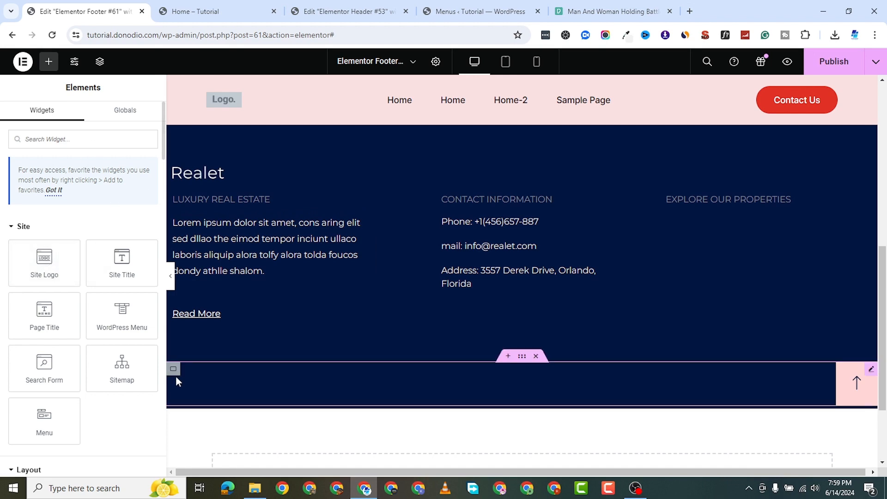
left_click_drag(91, 317, 729, 161)
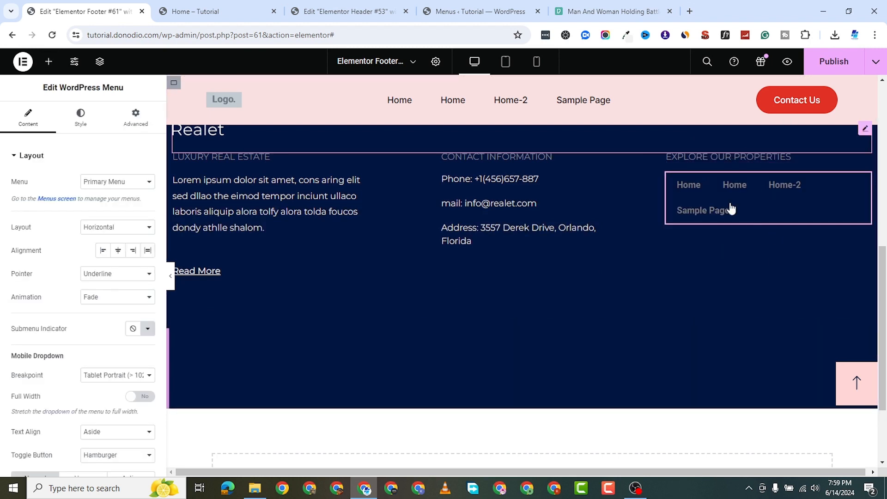
Step: Set the footer menu's layout to Vertical and its alignment to center
left_click(111, 227)
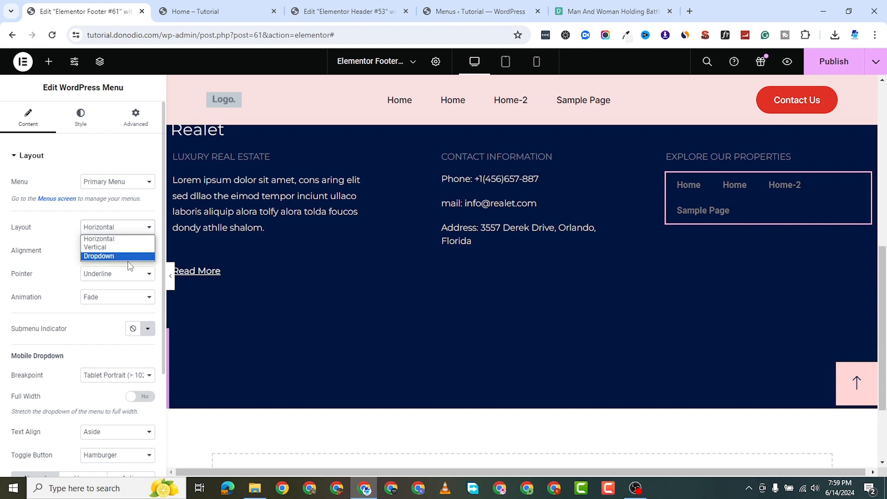
left_click(121, 247)
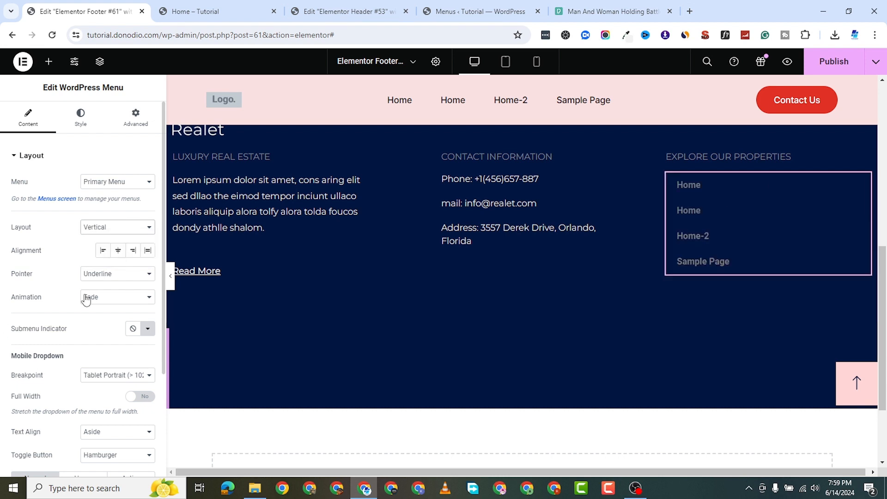
left_click(119, 253)
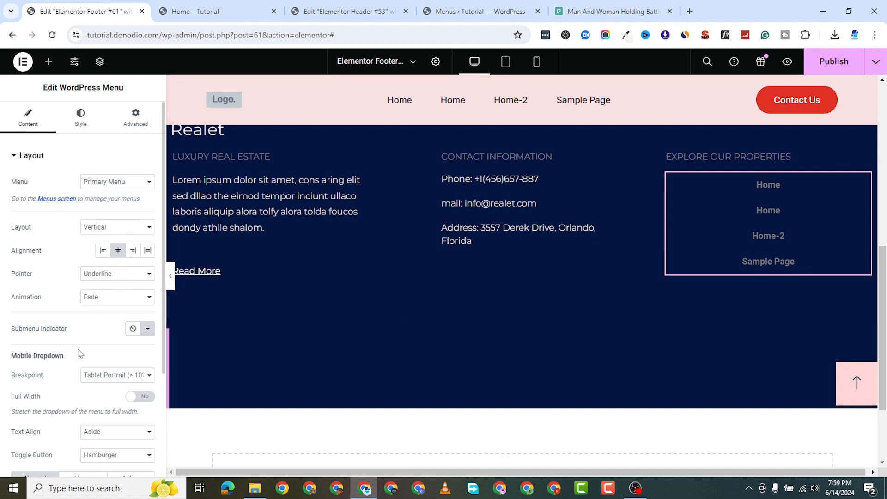
Step: Set the footer menu's normal text color to near white and publish the footer changes
left_click(81, 118)
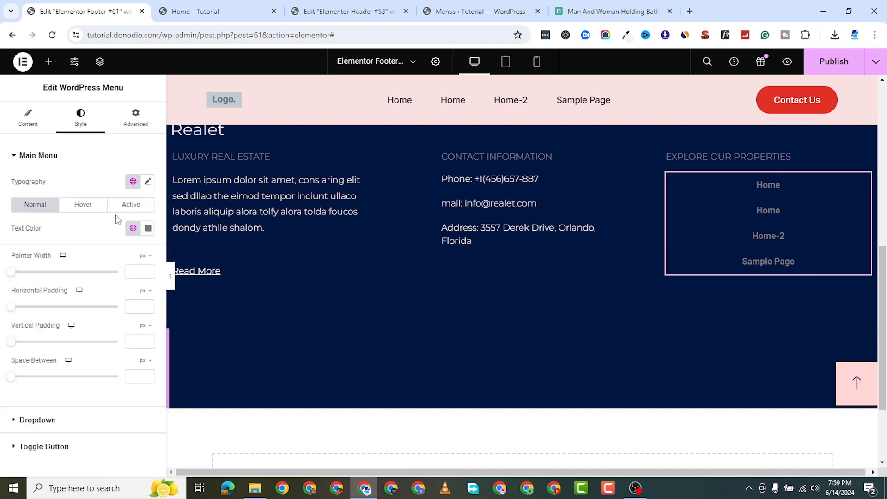
left_click(148, 228)
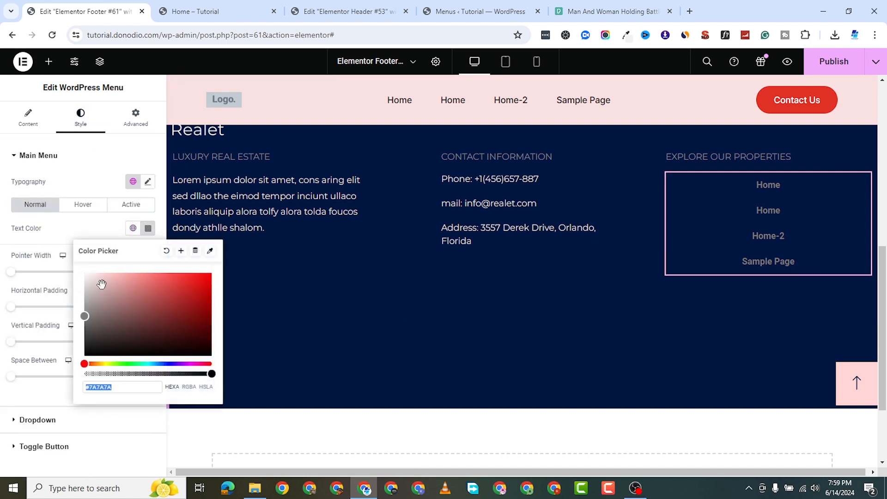
left_click(95, 283)
left_click(317, 211)
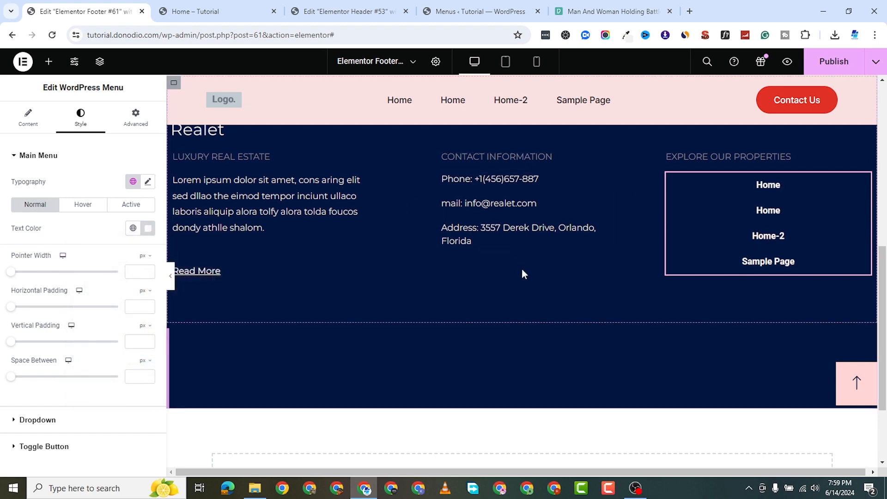
scroll(752, 263, "up", 5)
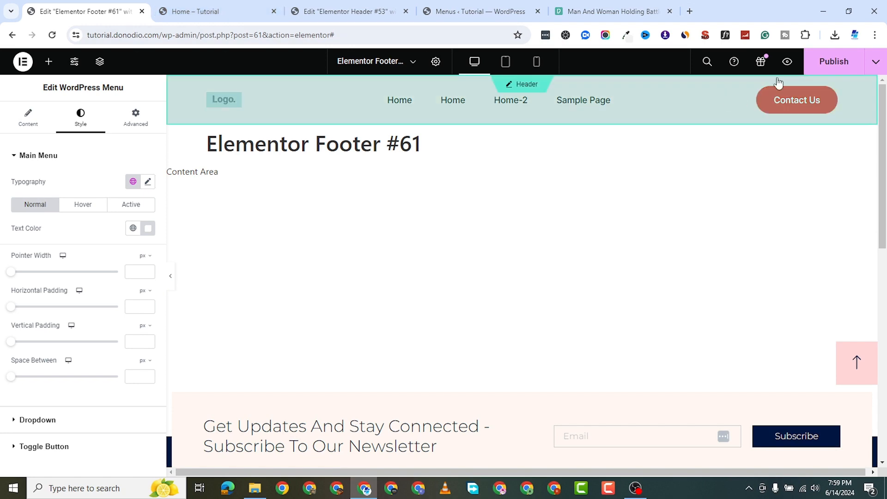
left_click(827, 60)
Step: Reload the live Home page and check the footer menu and the page sections above it
left_click(207, 11)
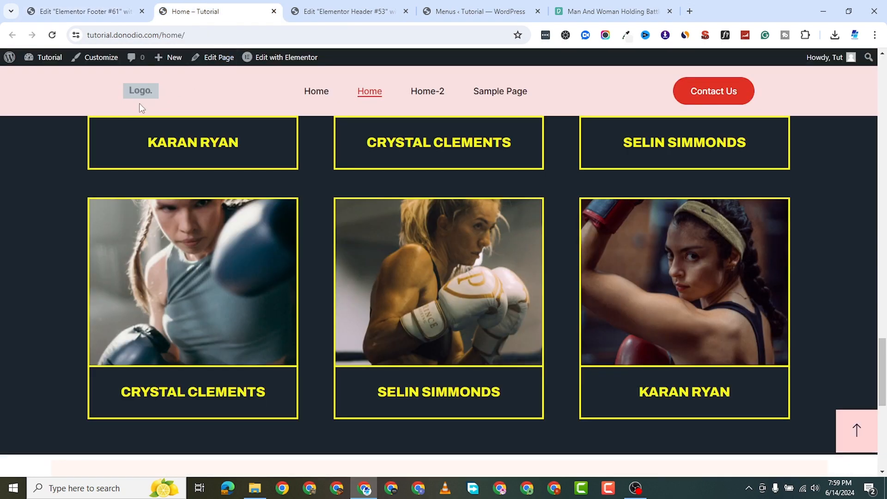
left_click(52, 36)
scroll(361, 218, "down", 6)
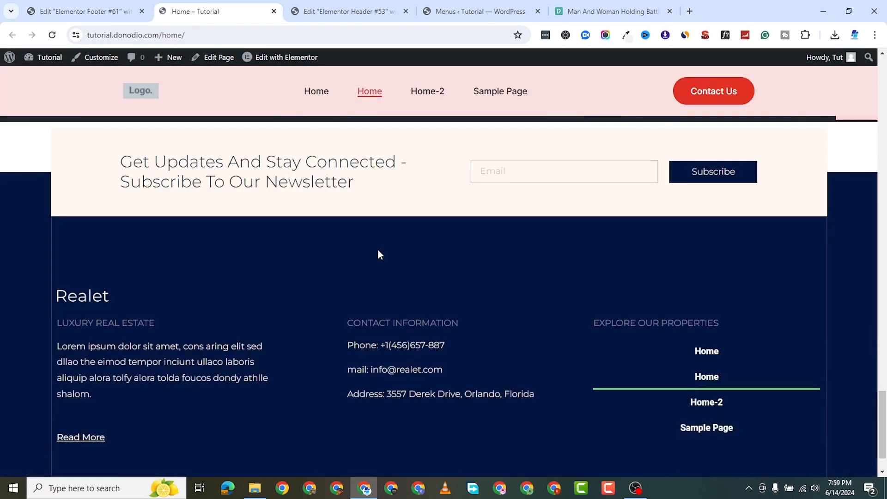
scroll(414, 282, "up", 10)
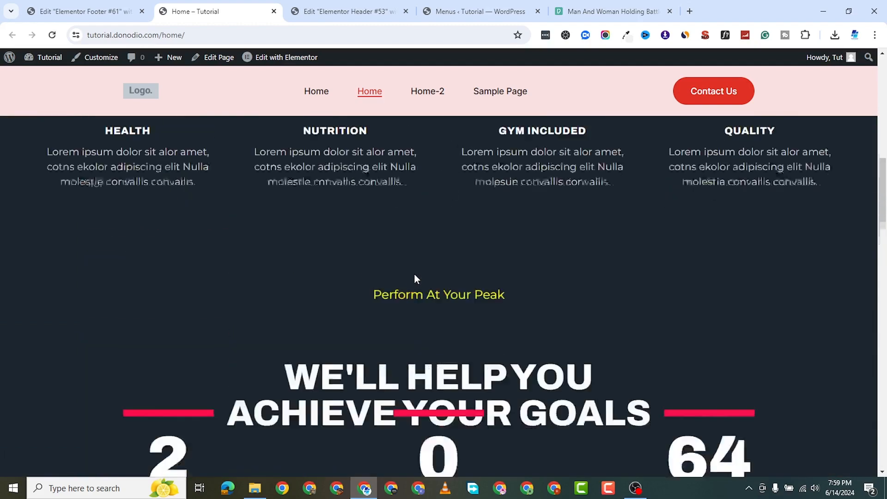
scroll(414, 277, "up", 5)
scroll(456, 256, "down", 5)
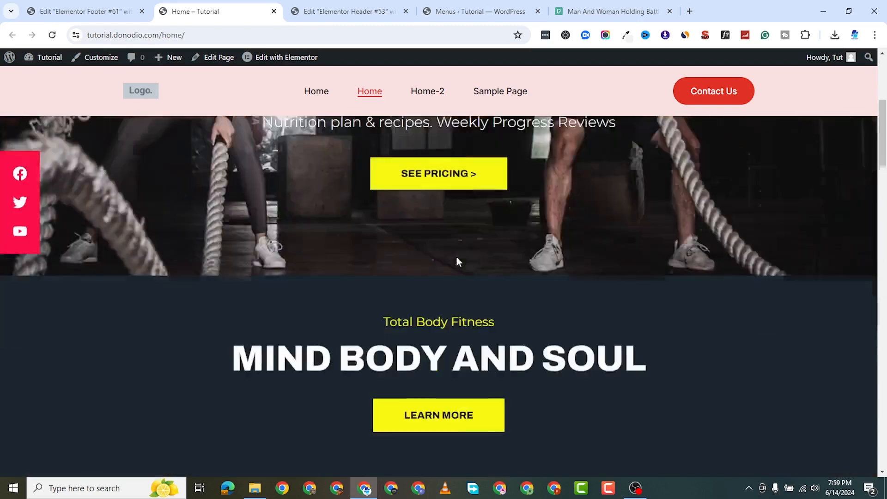
Step: Review the whole live Home page, from the hero section through the statistics and trainers sections to the footer menu
scroll(456, 256, "up", 5)
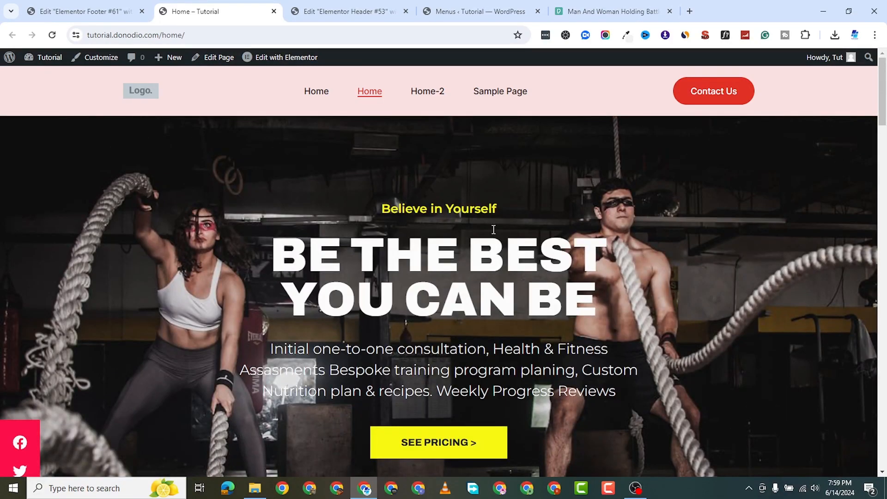
scroll(494, 230, "down", 15)
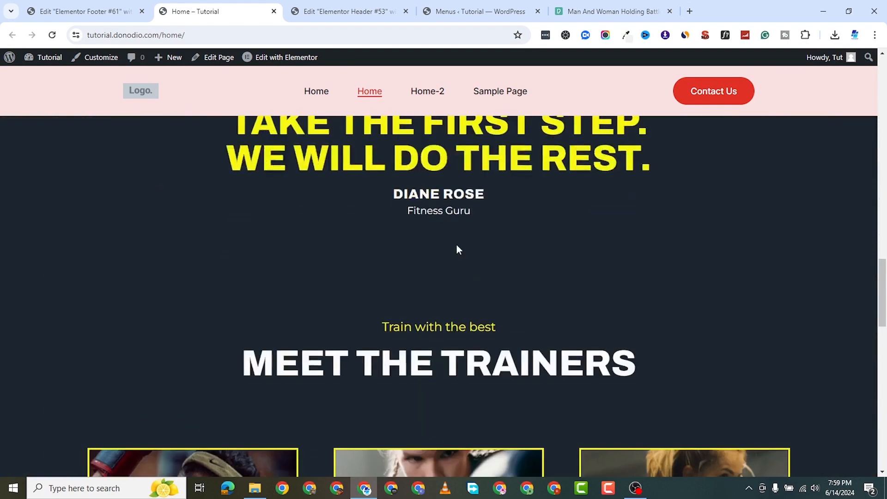
scroll(458, 249, "down", 10)
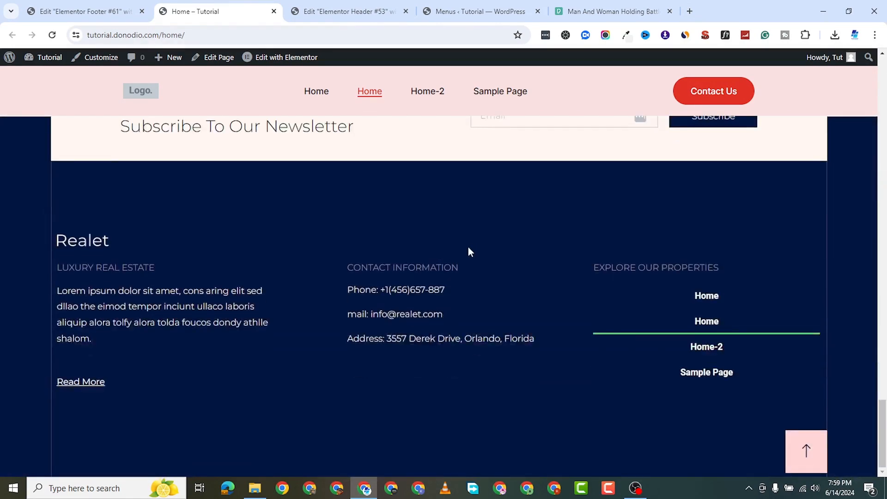
scroll(339, 285, "up", 20)
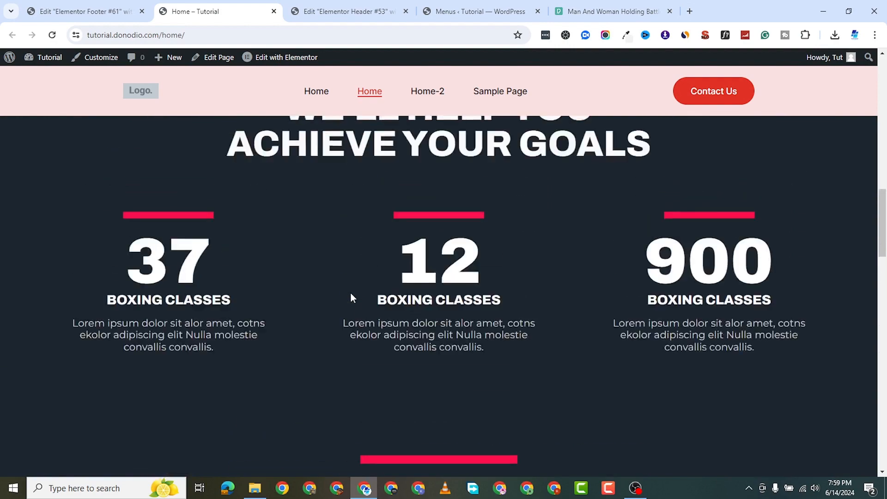
scroll(351, 294, "up", 10)
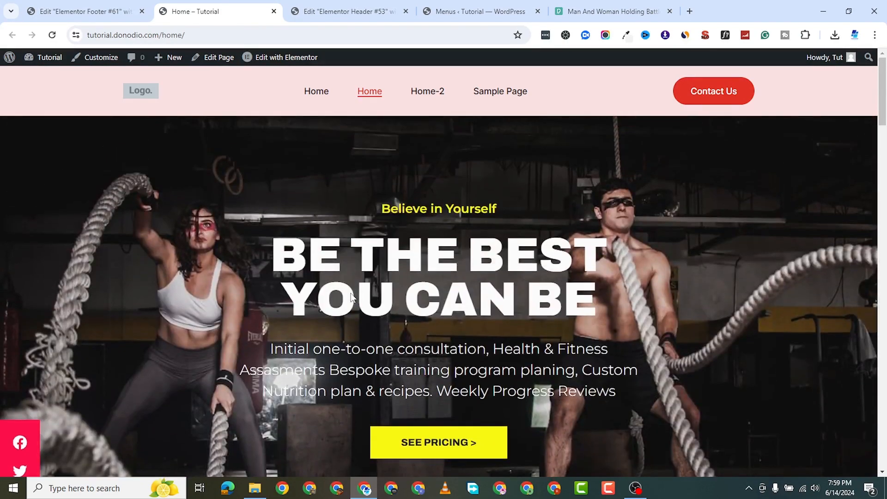
scroll(321, 355, "down", 5)
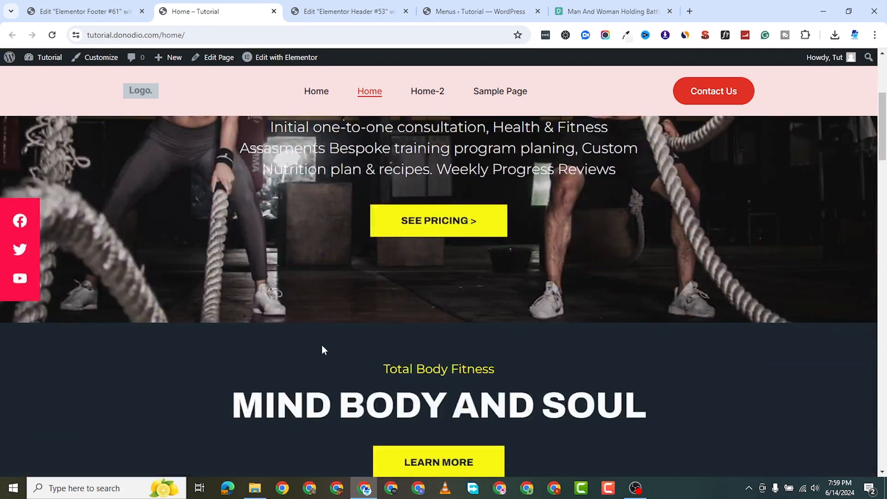
scroll(326, 342, "up", 1)
scroll(330, 340, "up", 2)
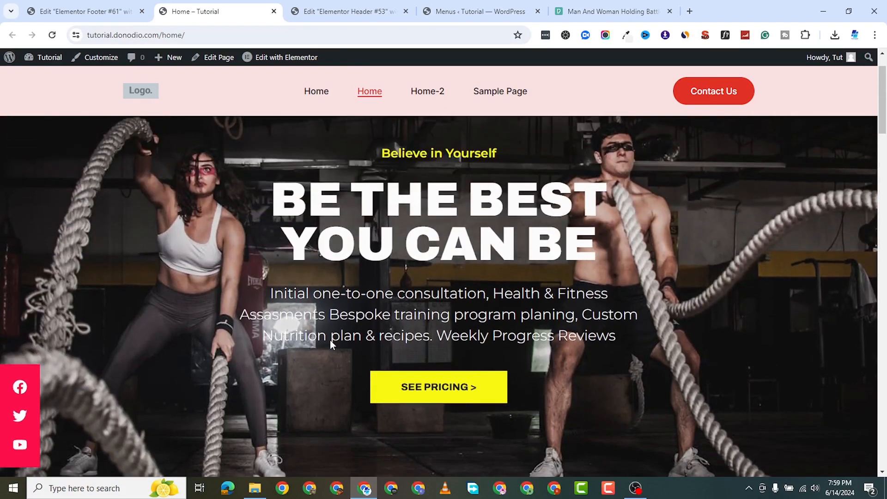
scroll(339, 326, "up", 1)
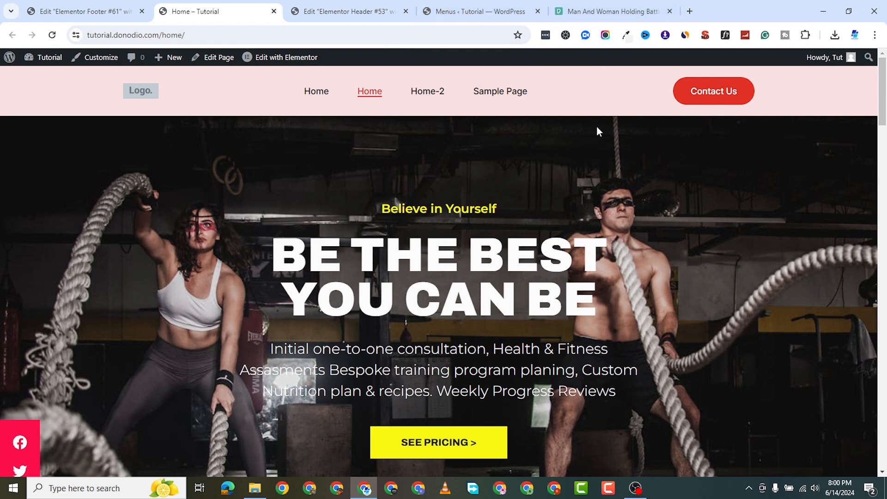
left_click(86, 11)
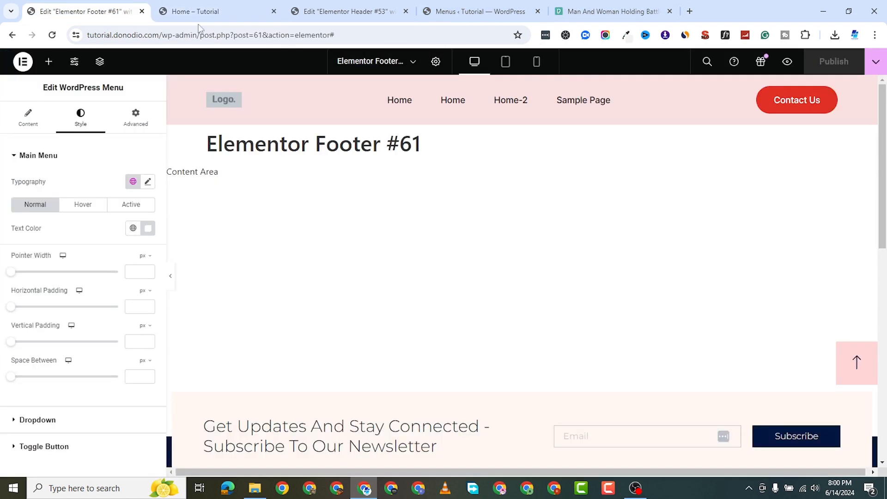
left_click(367, 13)
left_click(473, 10)
left_click(610, 11)
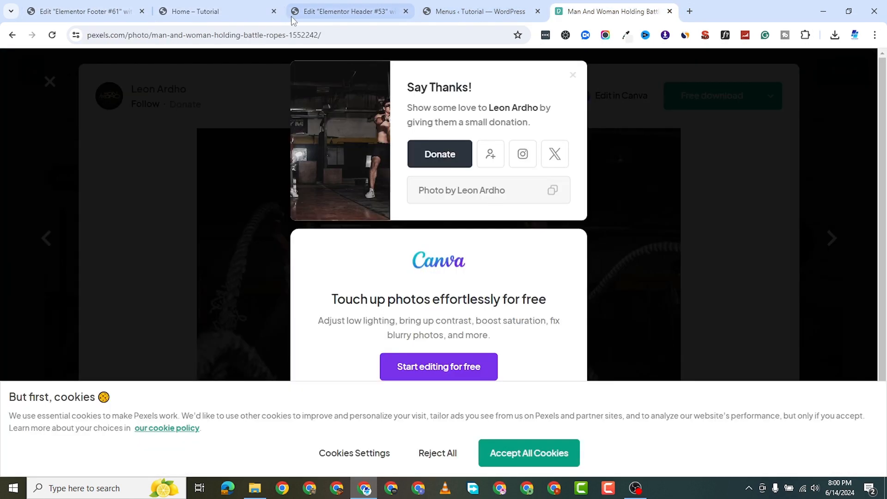
left_click(323, 9)
left_click(213, 12)
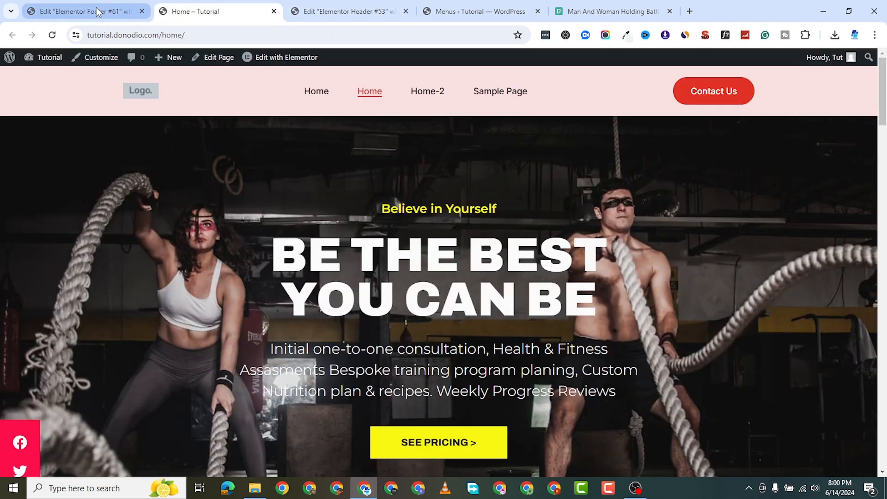
left_click(85, 11)
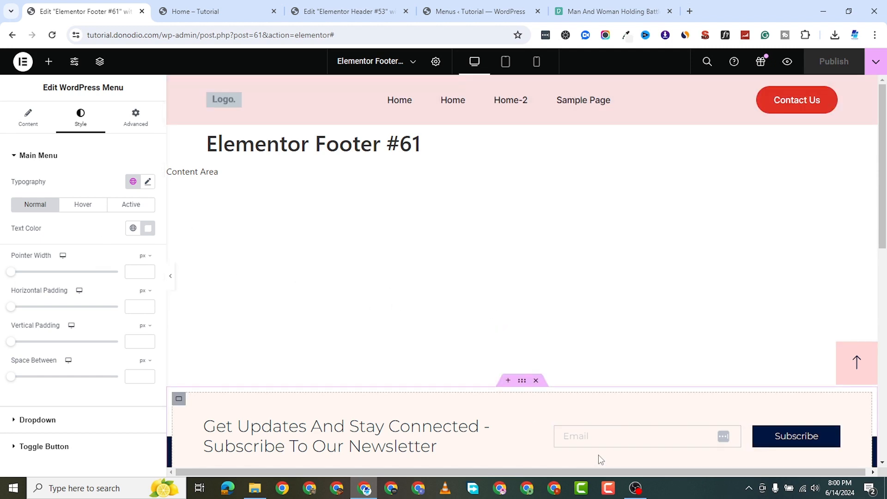
mouse_move(637, 492)
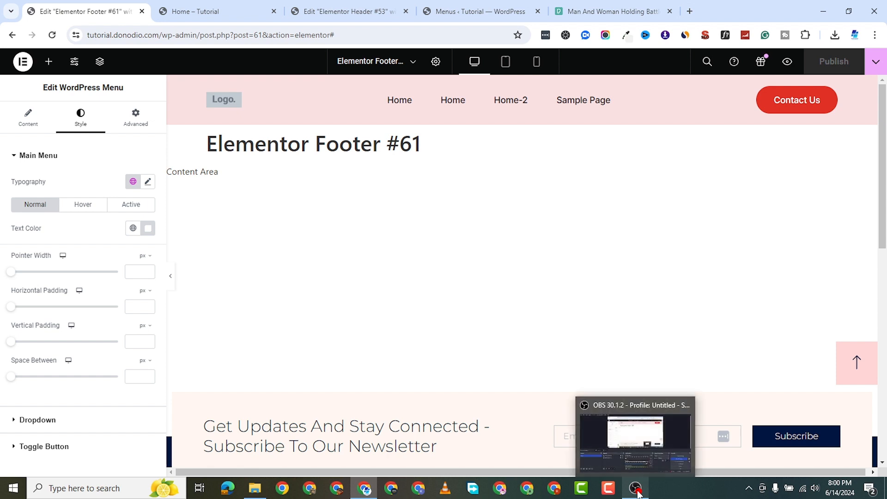